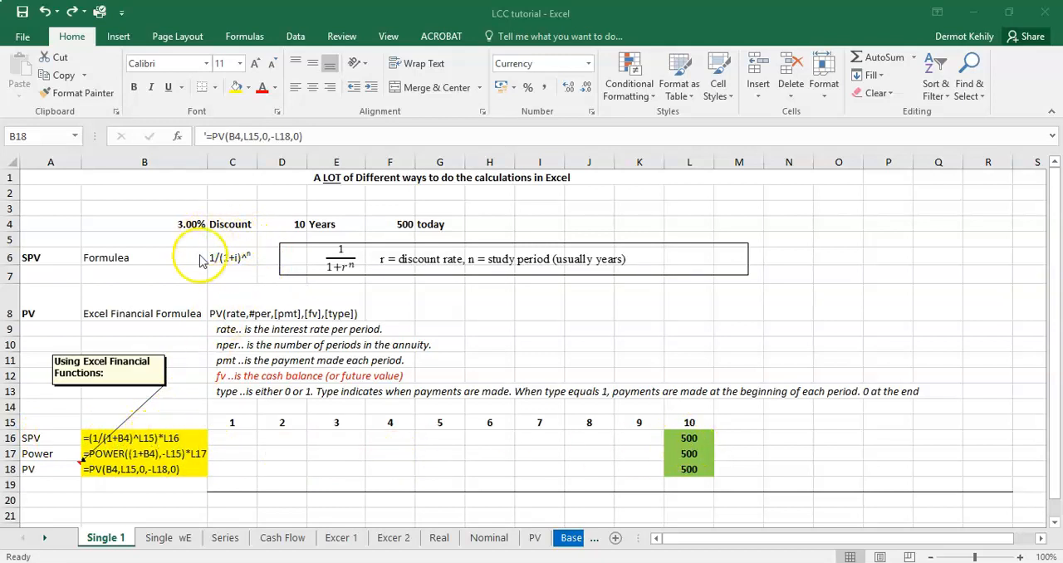
Step: Replace the text in B16 with the single present value formula =(1/(1+B4)^L15)
{"action": "left_click", "coordinate": [130, 438]}
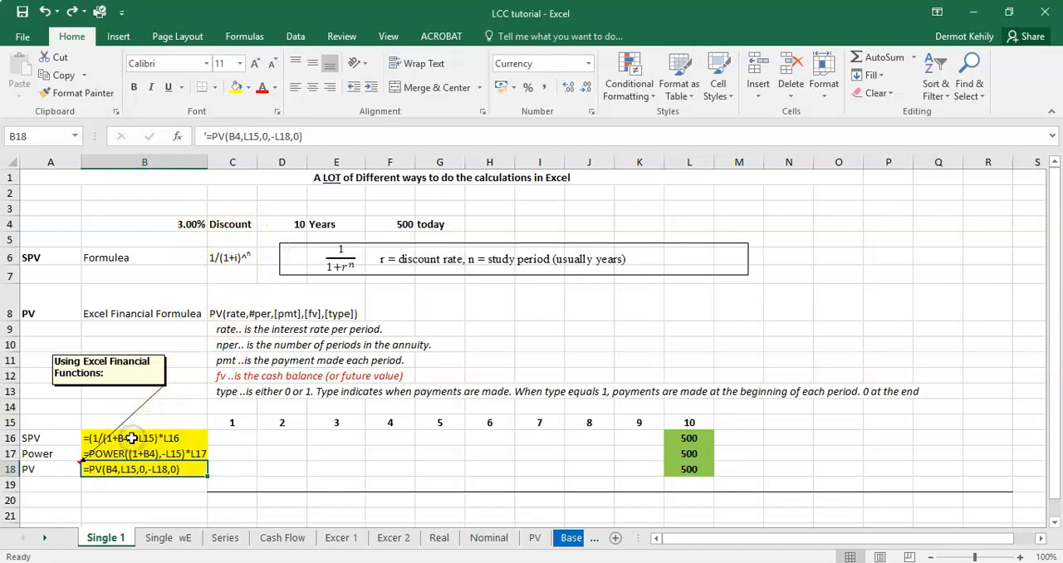
{"action": "left_click_drag", "start_coordinate": [321, 137], "coordinate": [200, 137]}
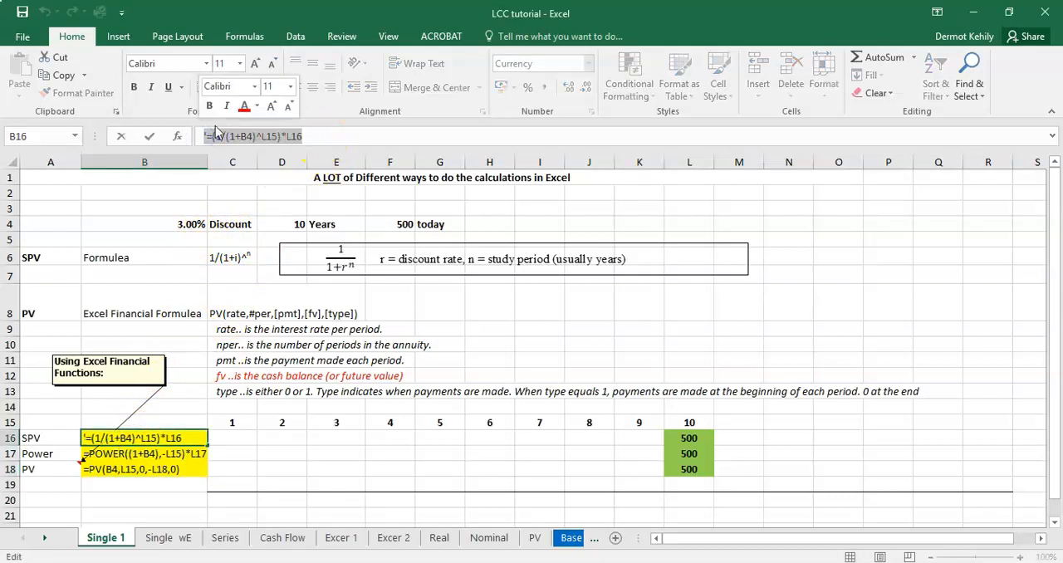
{"action": "key", "text": "Delete"}
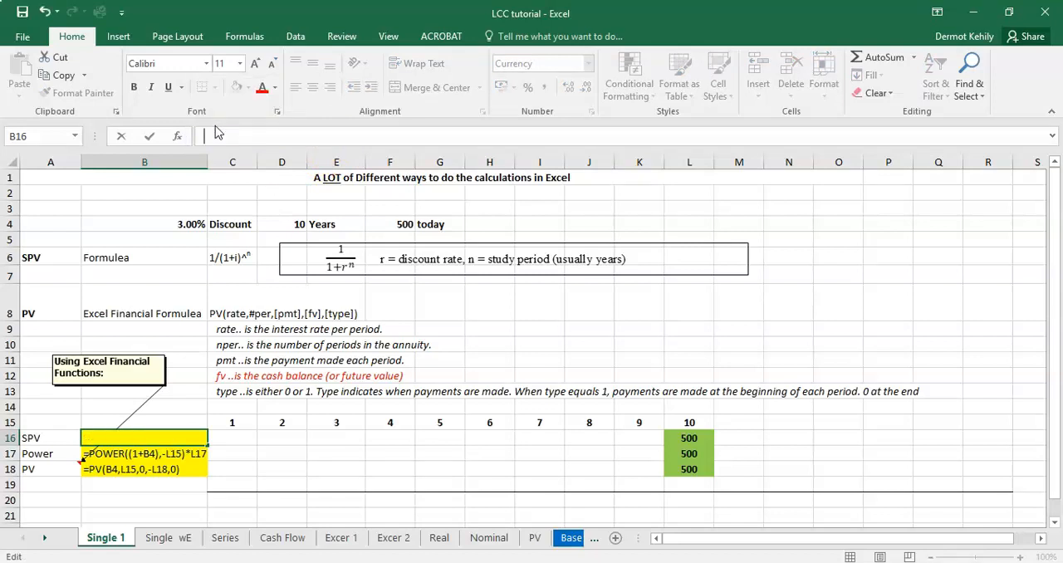
{"action": "type", "text": "=1/(1+"}
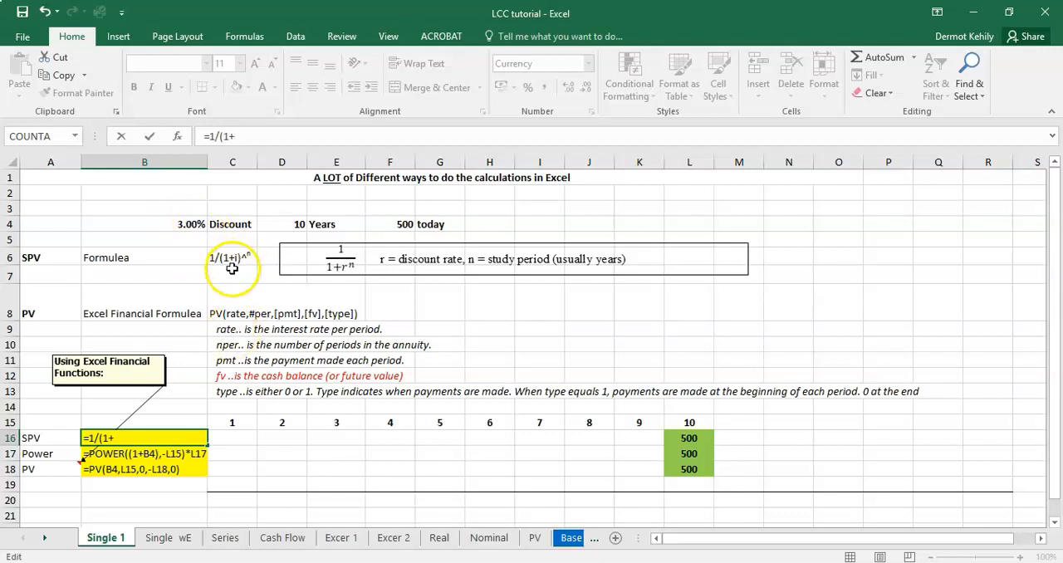
{"action": "left_click", "coordinate": [184, 224]}
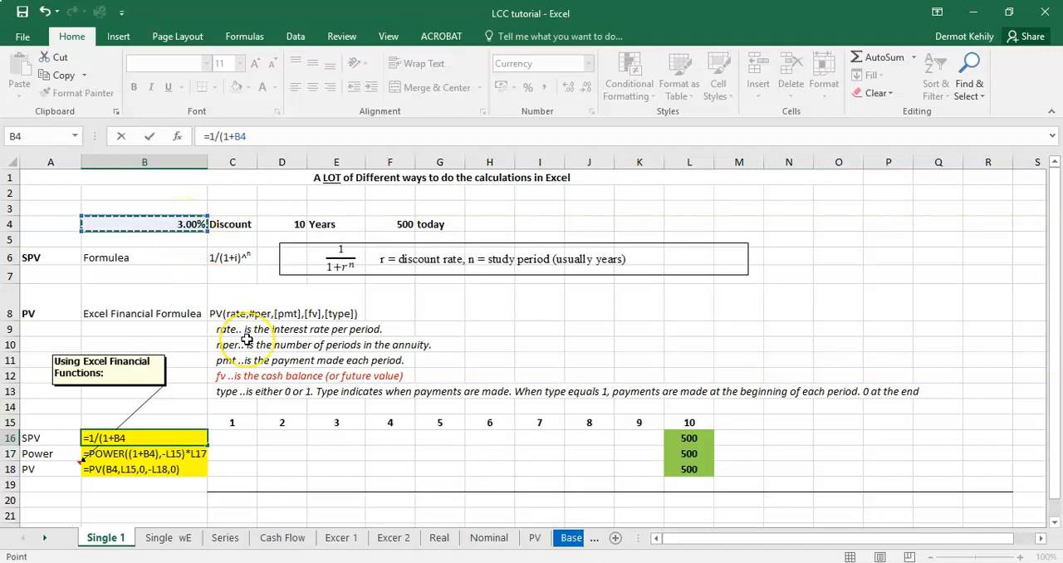
{"action": "type", "text": ")^"}
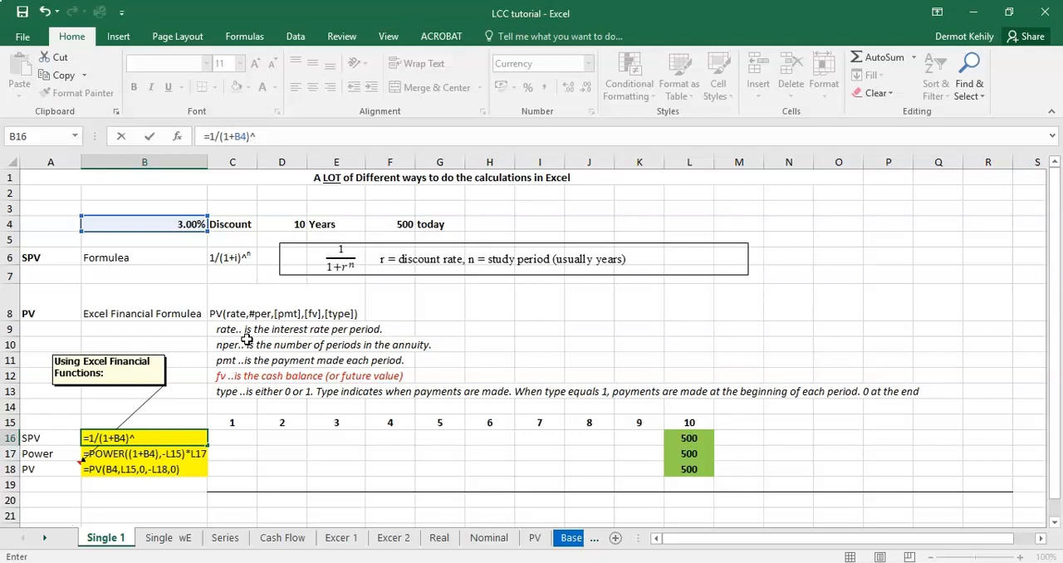
{"action": "left_click", "coordinate": [689, 422]}
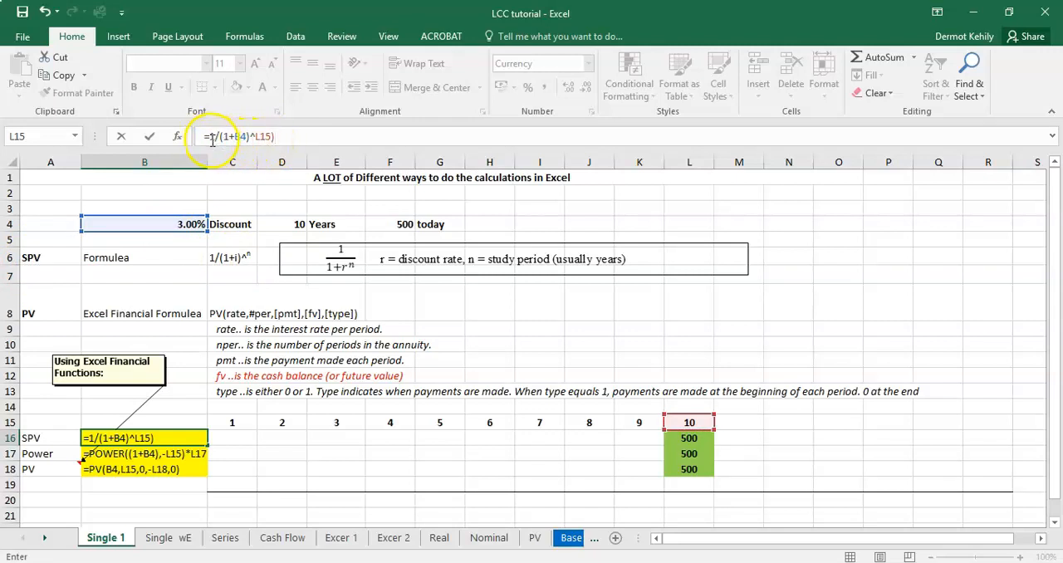
{"action": "type", "text": "("}
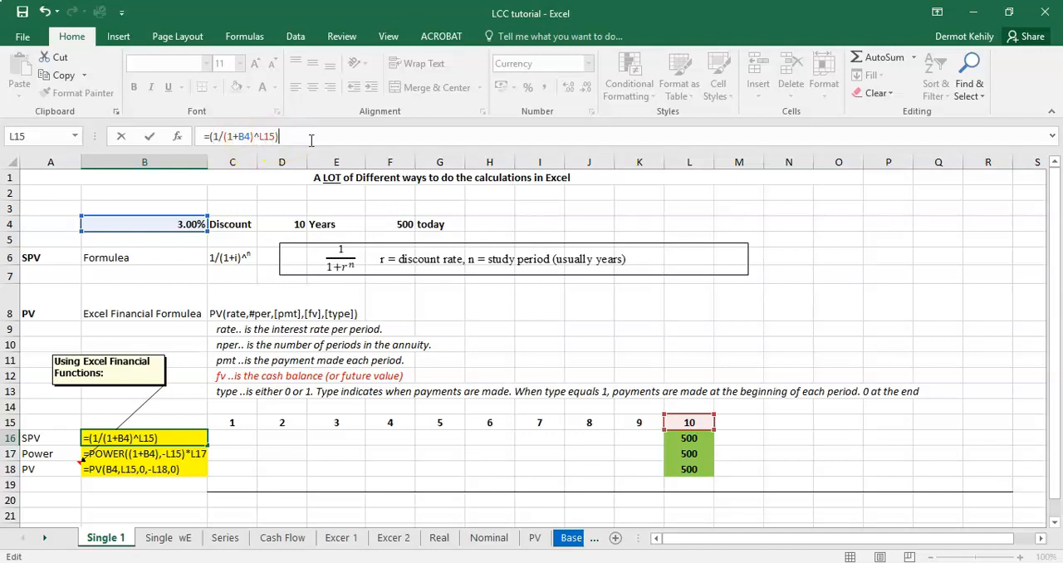
{"action": "key", "text": "Return"}
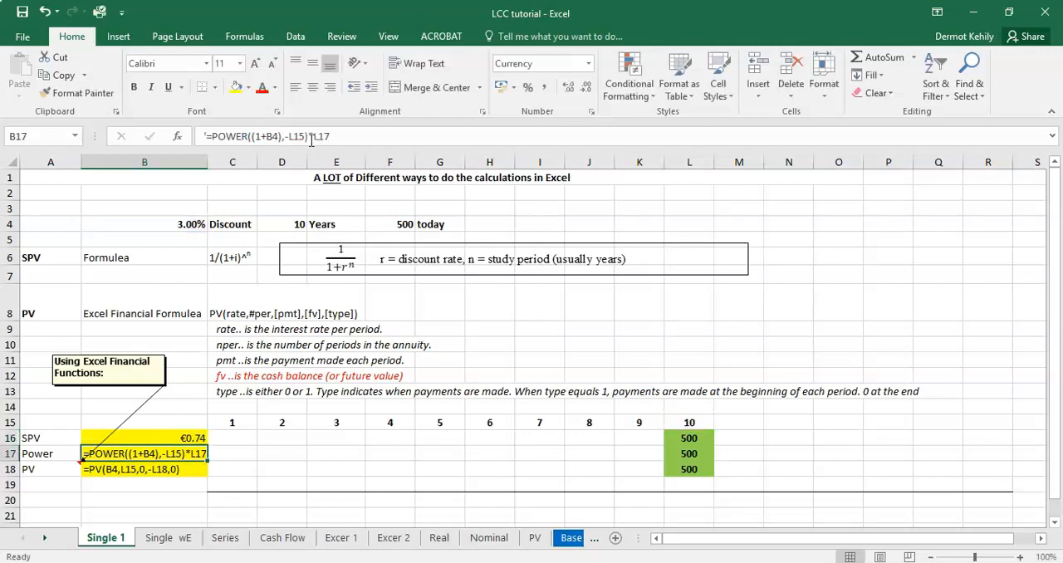
Step: Extend the SPV formula in B16 to multiply by the cost in L16, giving =(1/(1+B4)^L15)*L16
{"action": "left_click", "coordinate": [191, 438]}
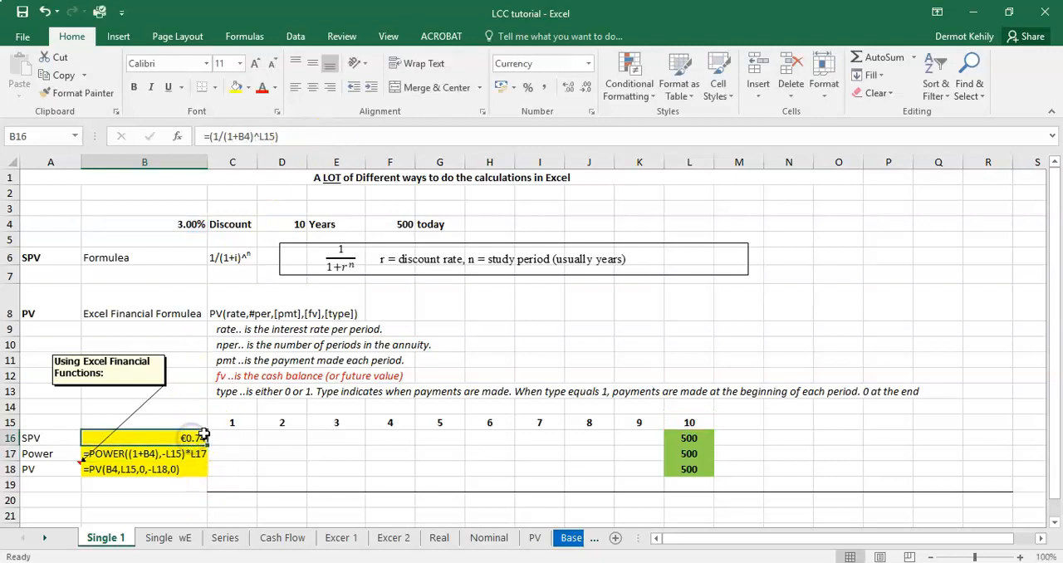
{"action": "left_click", "coordinate": [254, 137]}
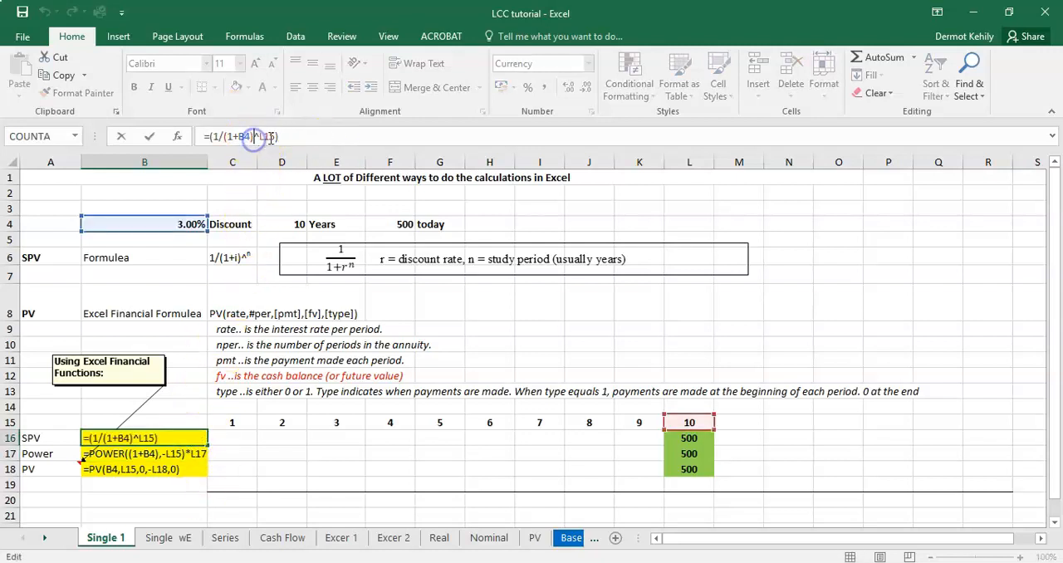
{"action": "left_click", "coordinate": [281, 137]}
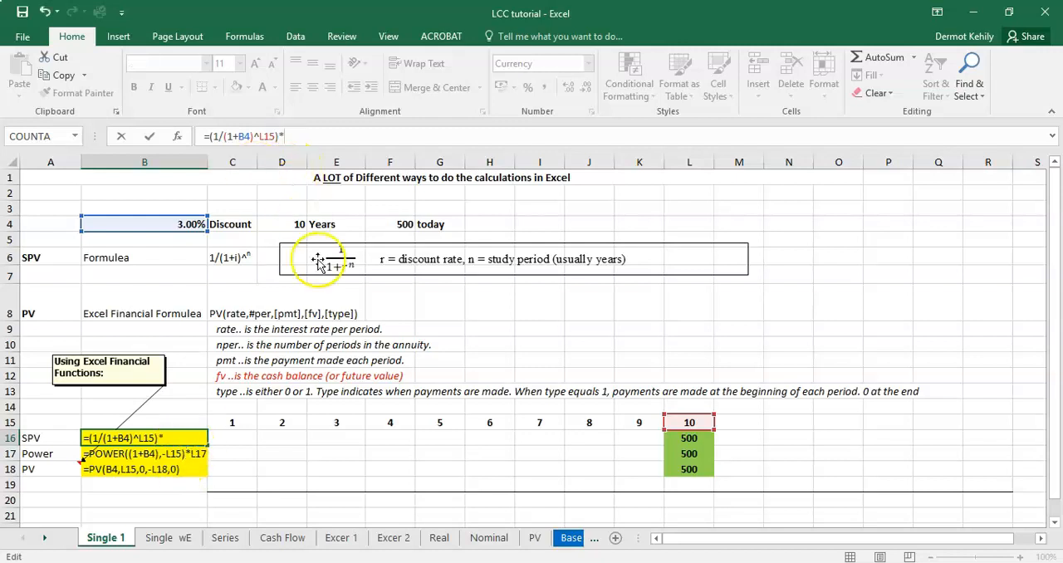
{"action": "left_click", "coordinate": [679, 440]}
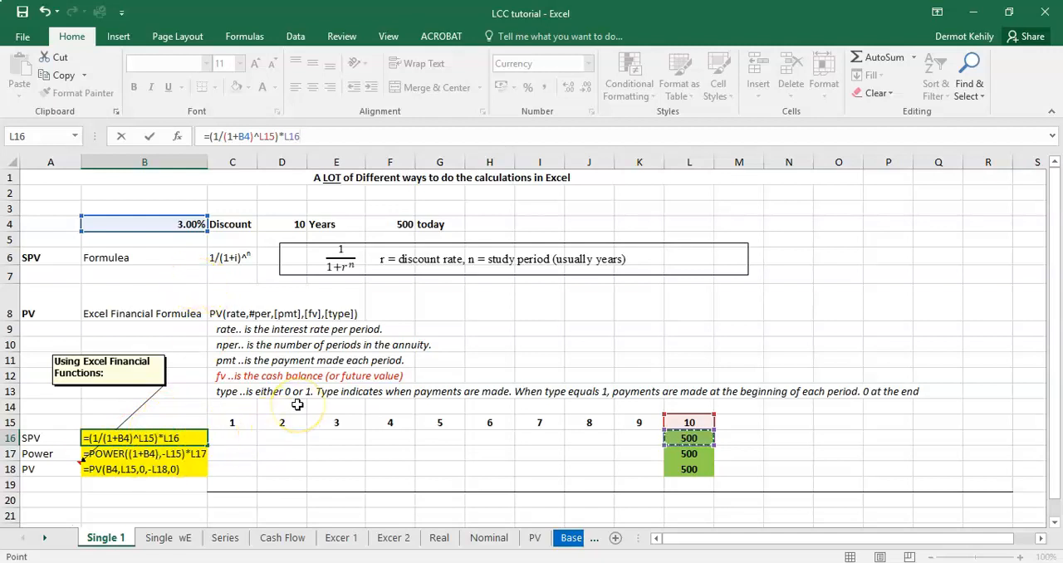
{"action": "key", "text": "Return"}
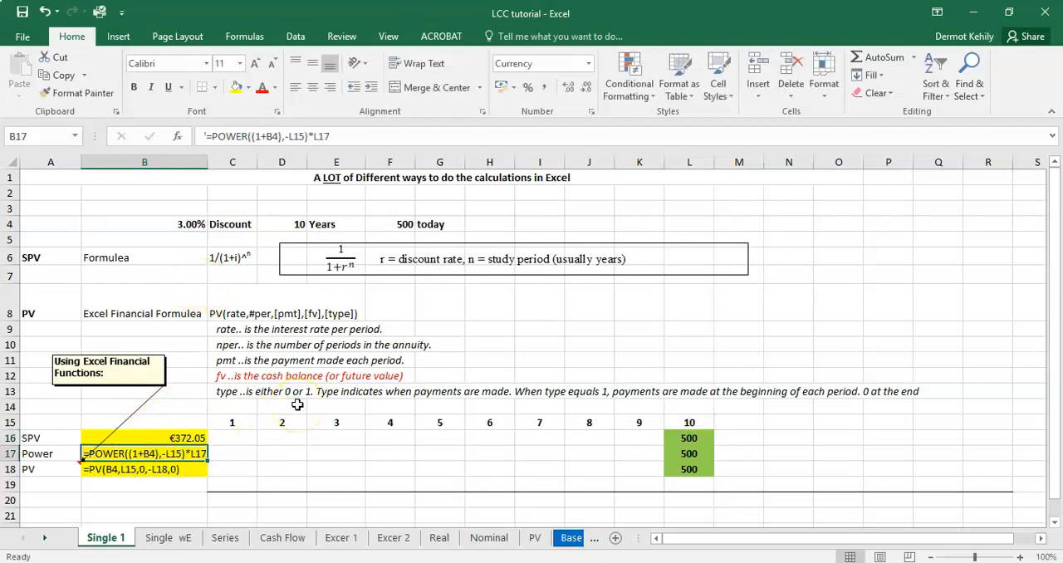
{"action": "left_click", "coordinate": [178, 438]}
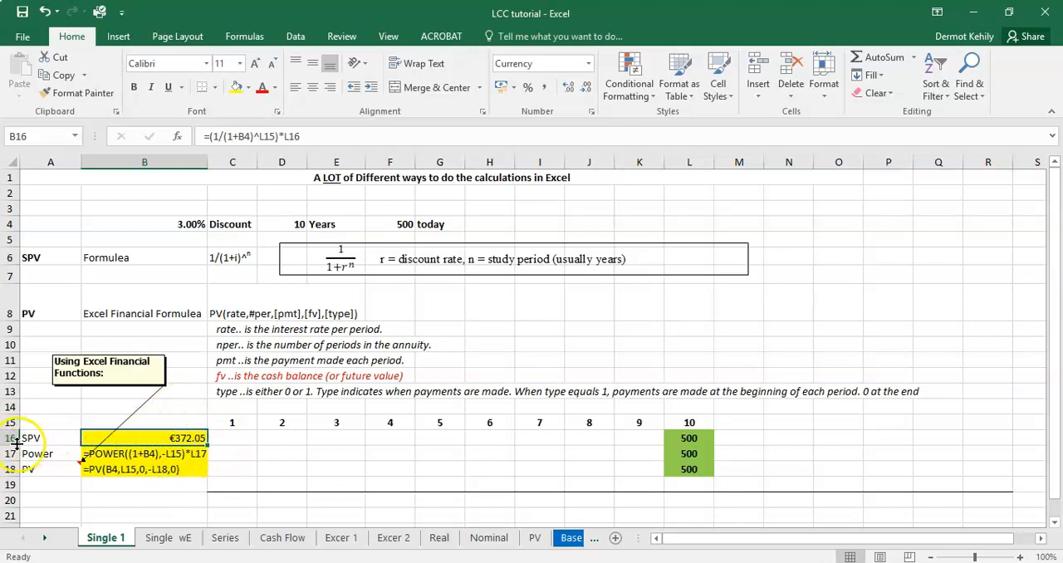
Step: Replace the text in B17 with the POWER formula =power(1+B4,-L15), using the discount rate and the negated year
{"action": "left_click", "coordinate": [171, 454]}
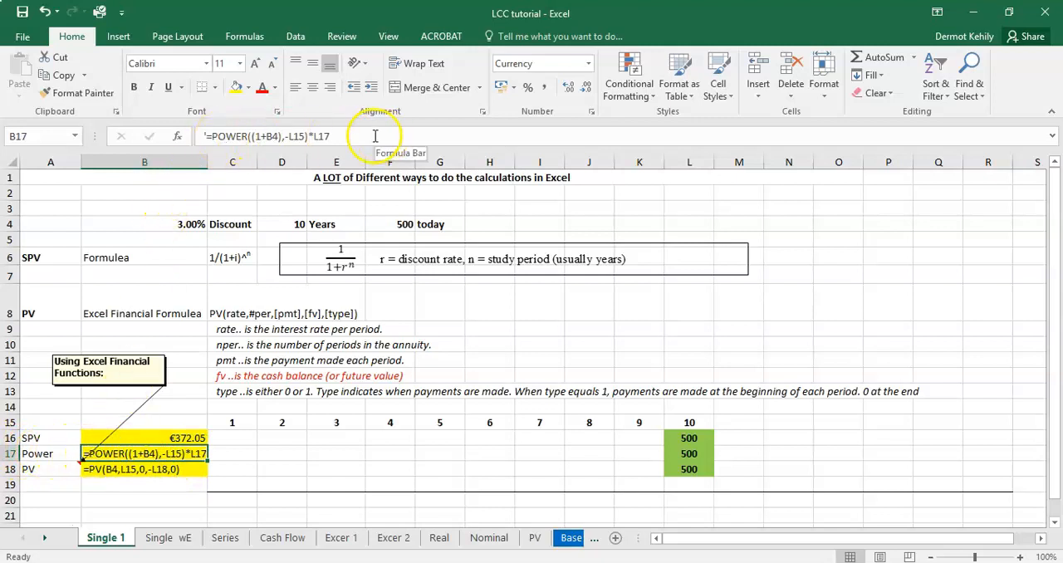
{"action": "left_click_drag", "start_coordinate": [336, 136], "coordinate": [197, 135]}
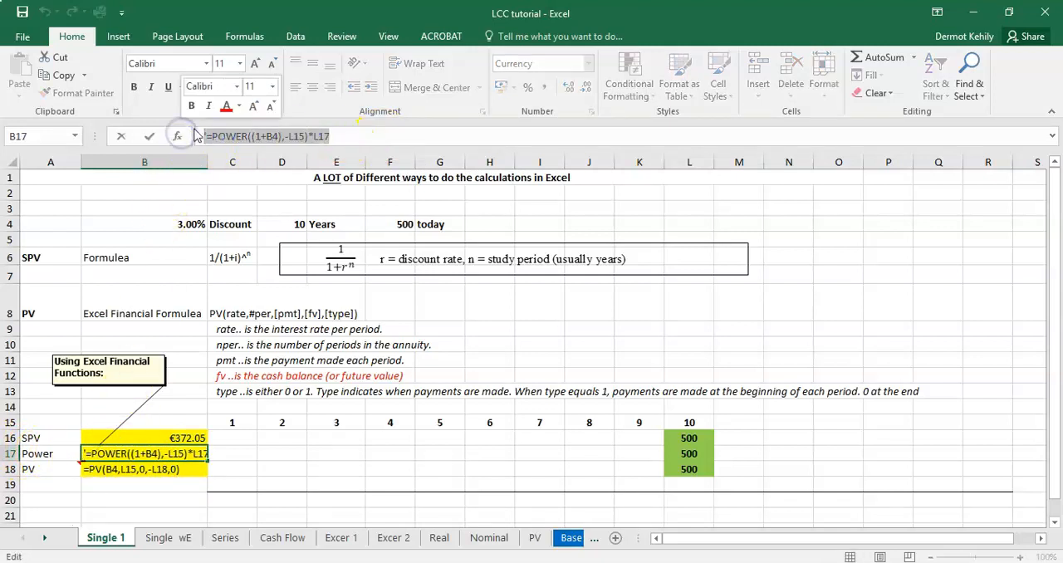
{"action": "key", "text": "BackSpace"}
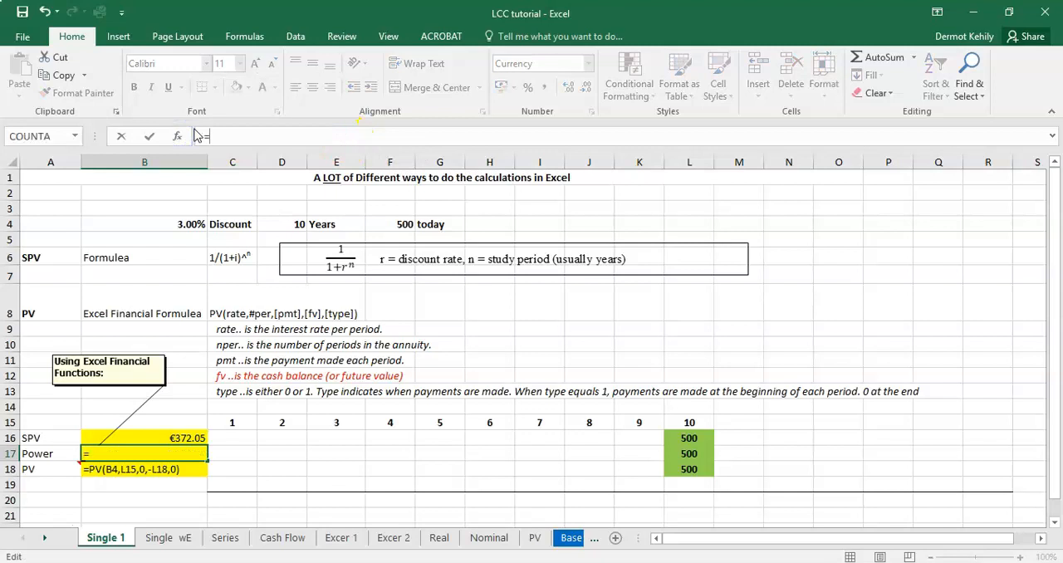
{"action": "type", "text": "=power"}
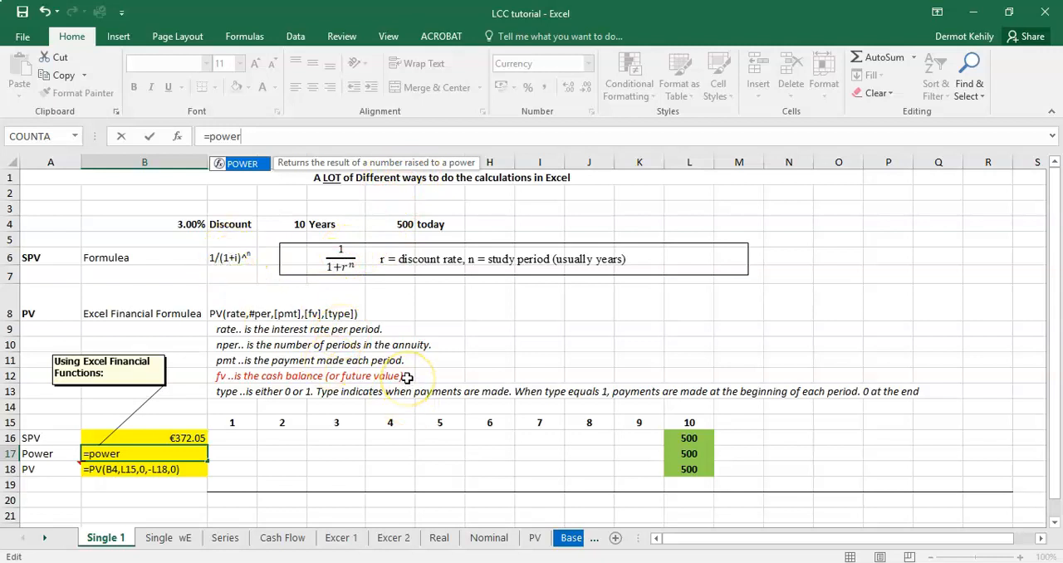
{"action": "type", "text": "("}
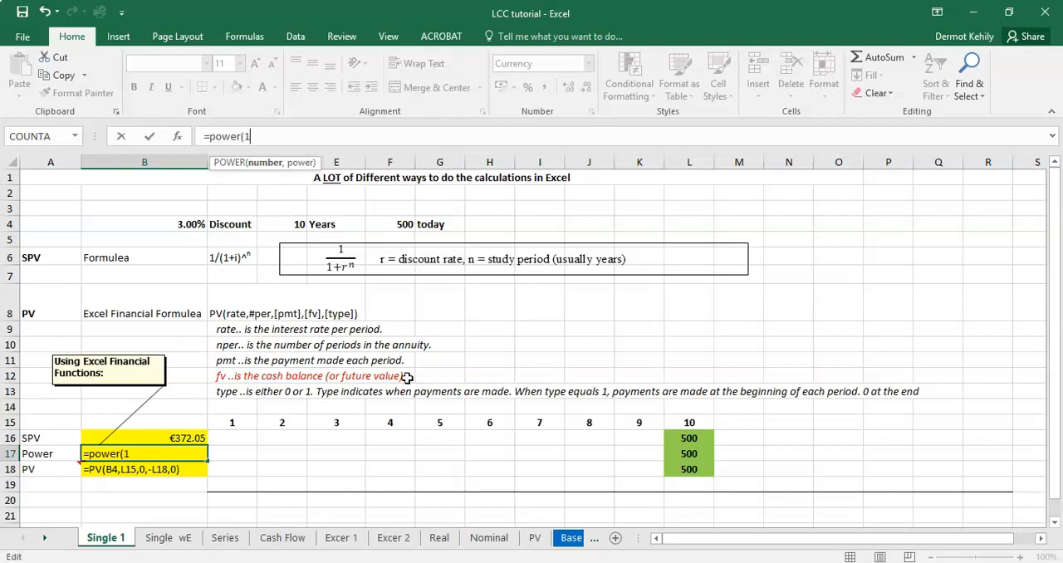
{"action": "type", "text": "1+"}
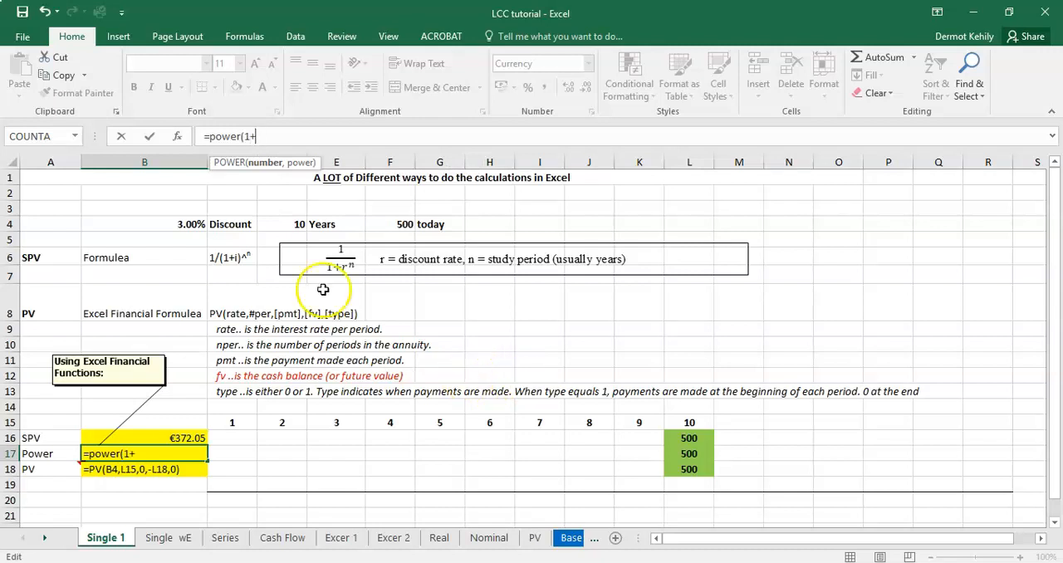
{"action": "left_click", "coordinate": [192, 225]}
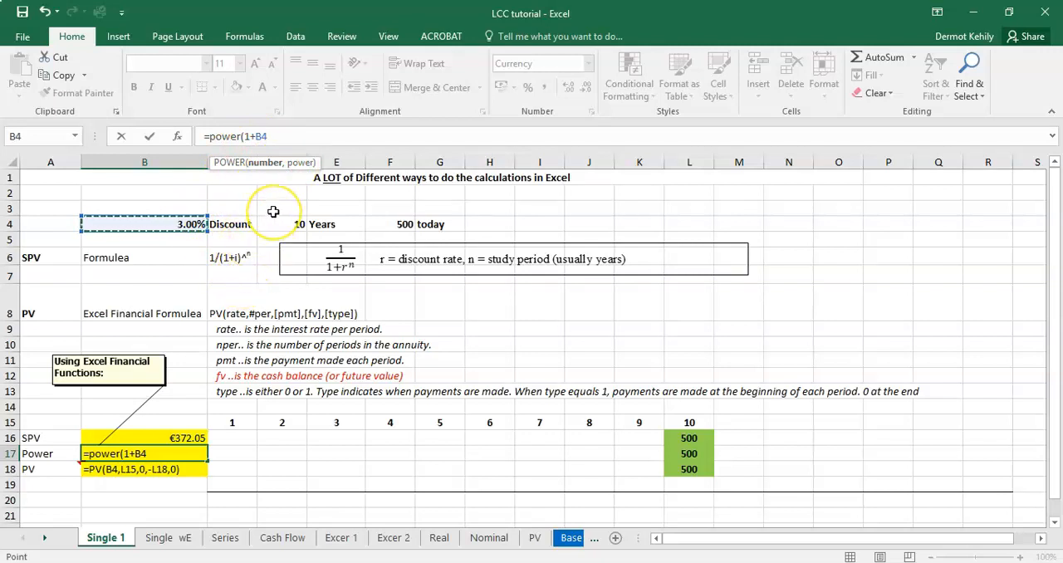
{"action": "type", "text": ","}
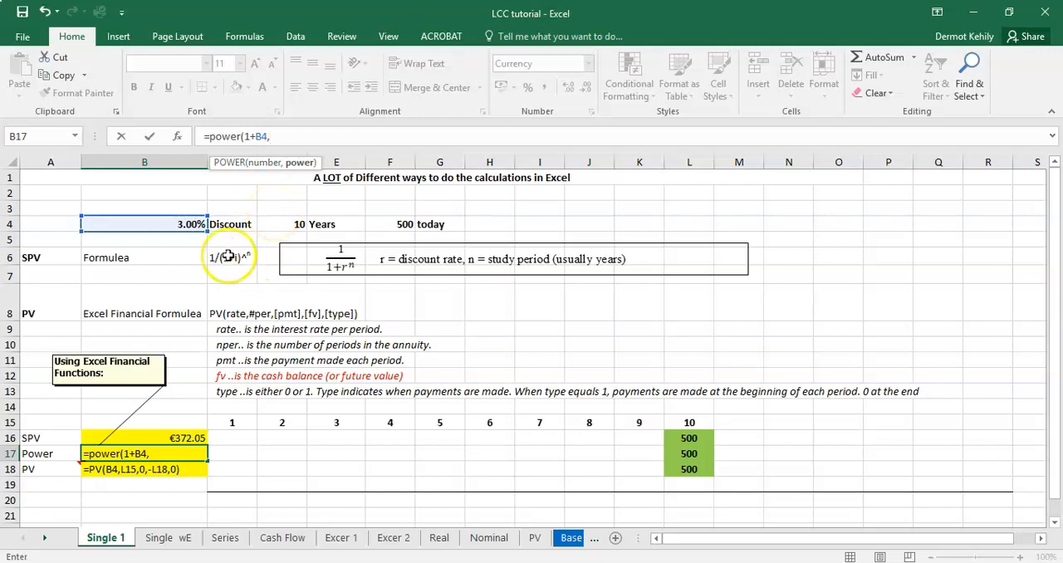
{"action": "left_click", "coordinate": [694, 422]}
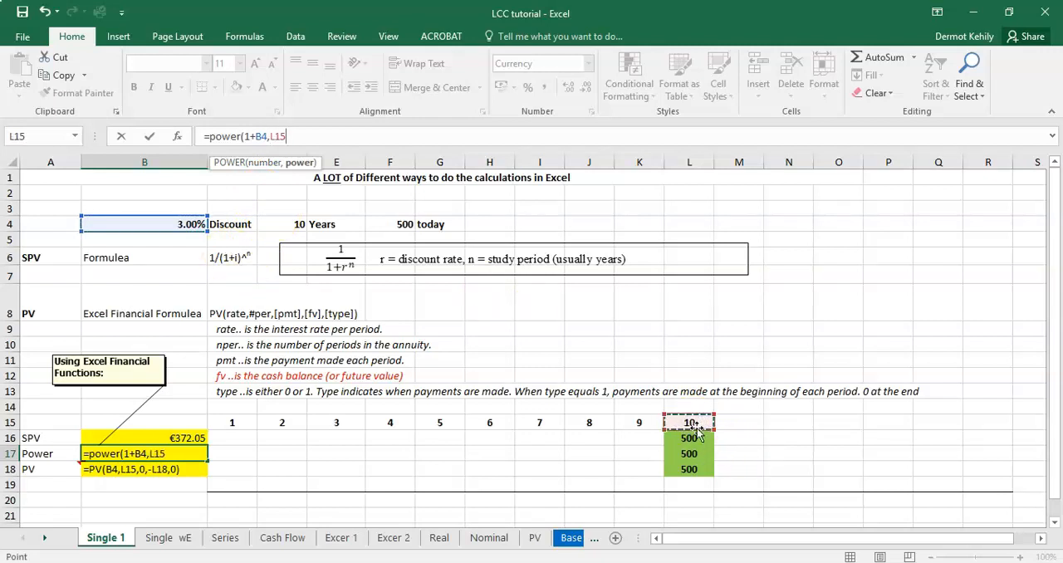
{"action": "left_click", "coordinate": [271, 136]}
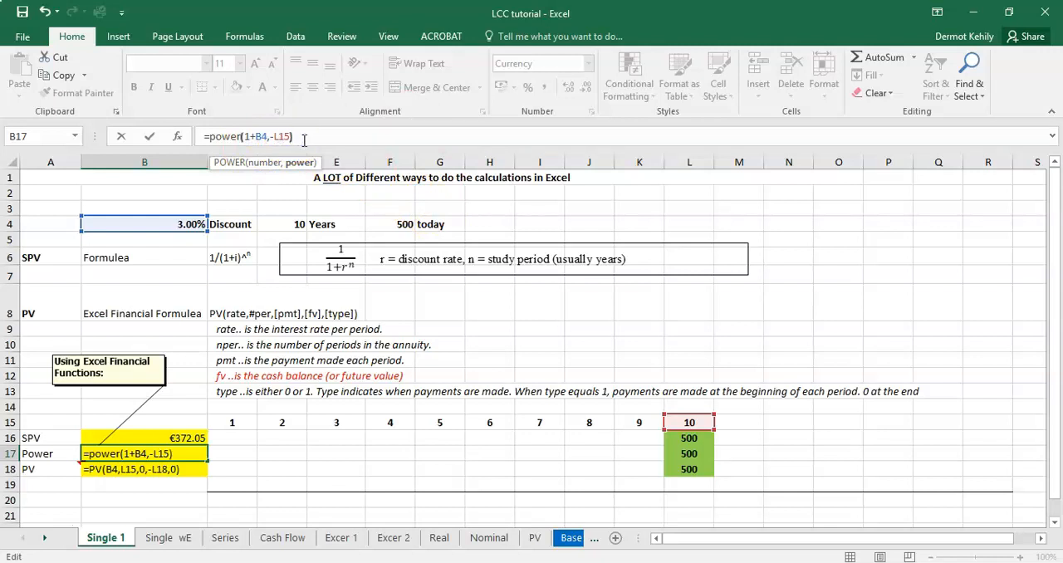
Step: Multiply the POWER formula in B17 by the cost in L17 and review the cell references it uses
{"action": "left_click", "coordinate": [302, 139]}
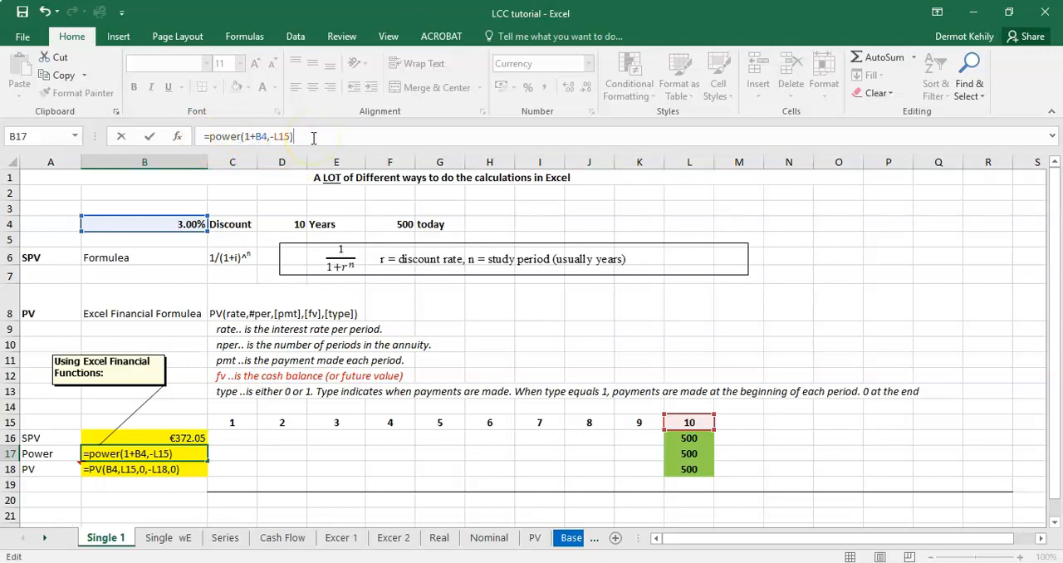
{"action": "left_click", "coordinate": [689, 452]}
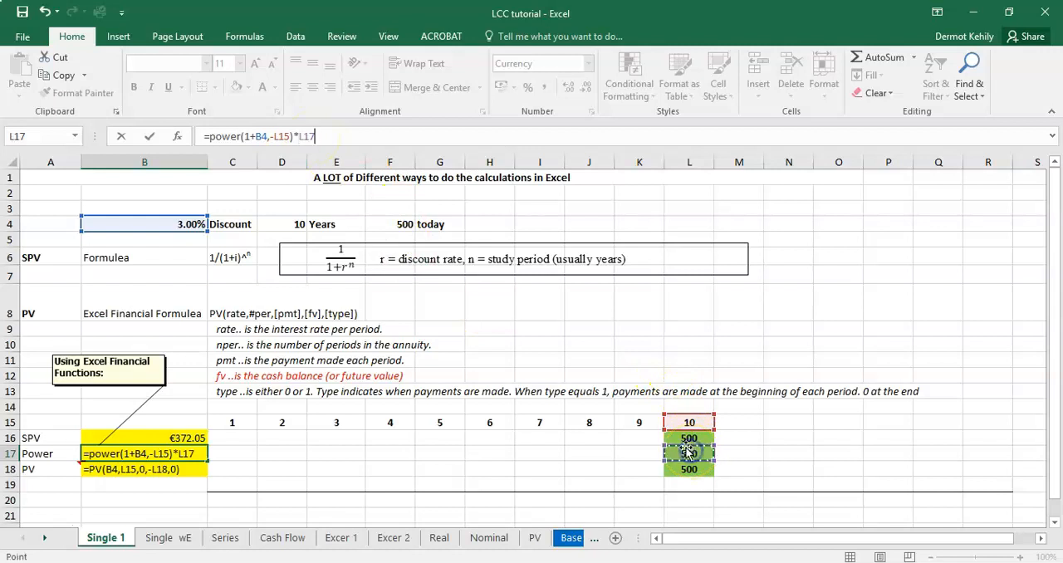
{"action": "left_click", "coordinate": [246, 136]}
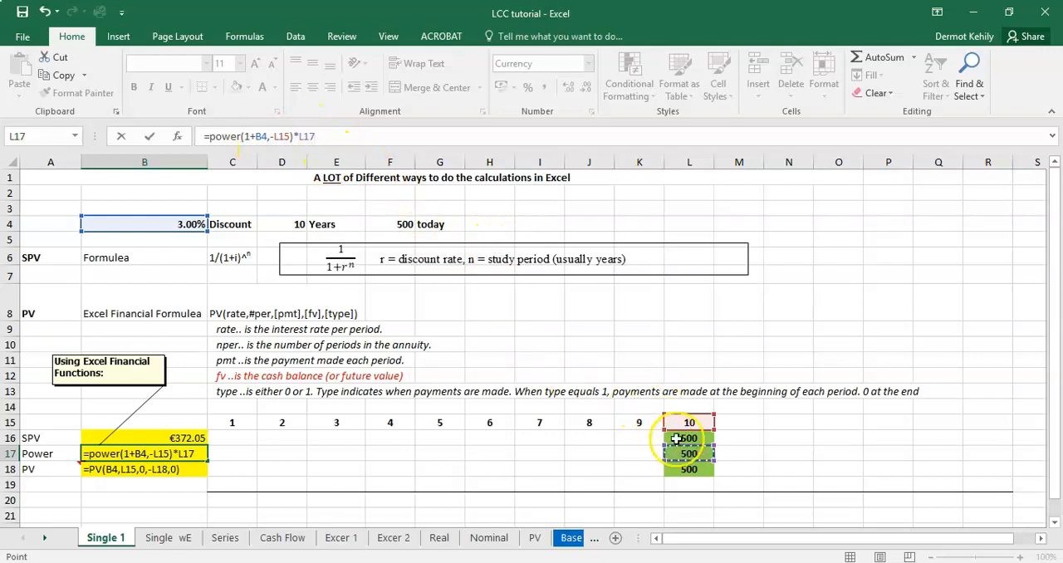
{"action": "key", "text": "Return"}
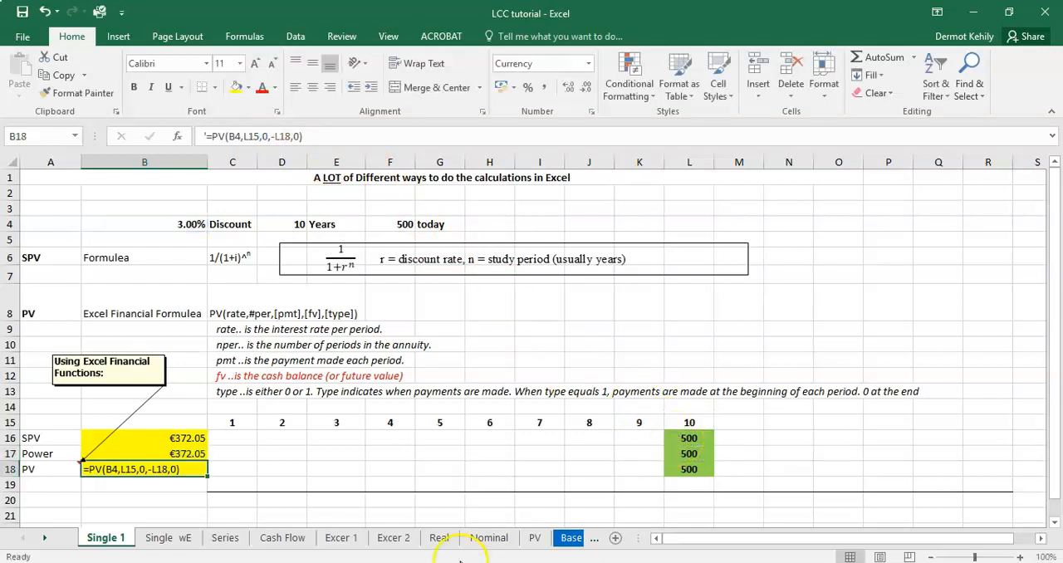
{"action": "left_click", "coordinate": [195, 454]}
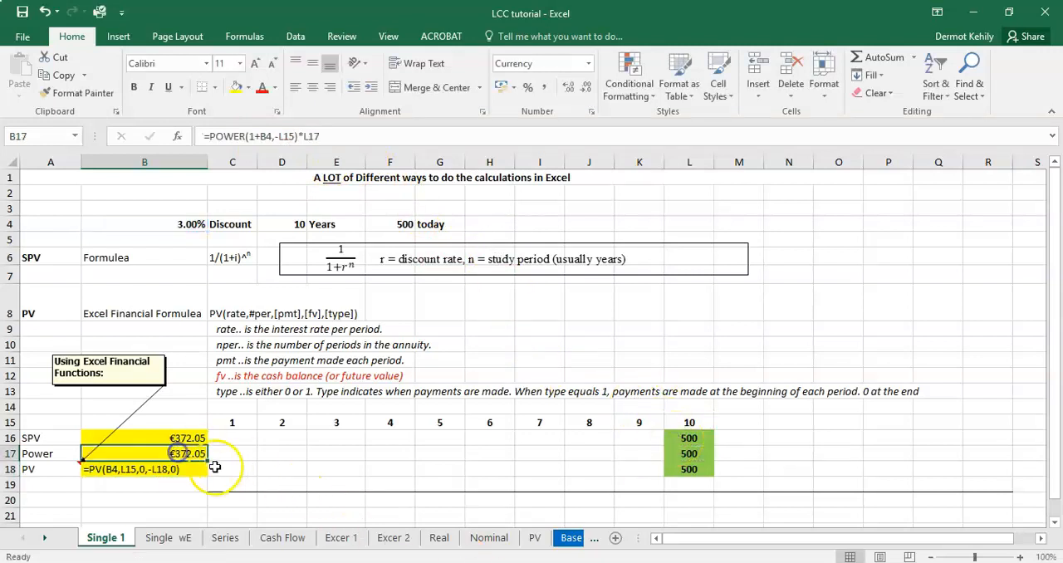
{"action": "double_click", "coordinate": [193, 454]}
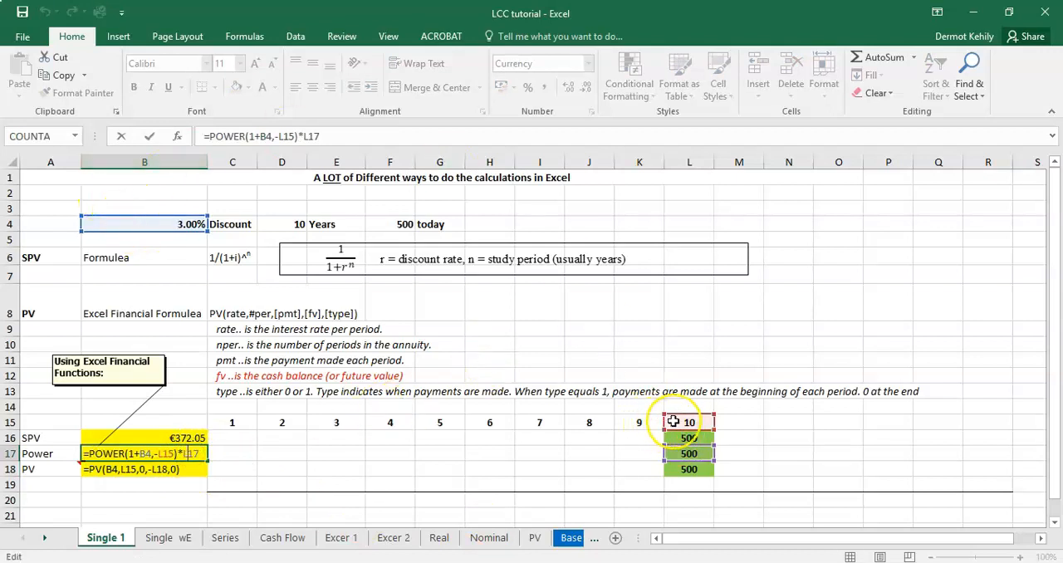
{"action": "left_click", "coordinate": [691, 453]}
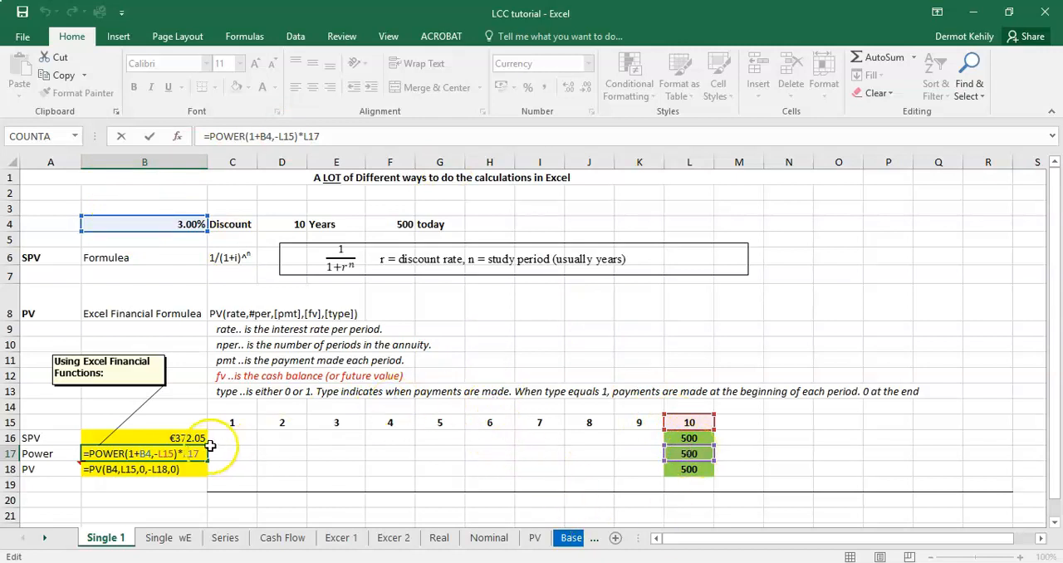
{"action": "key", "text": "Return"}
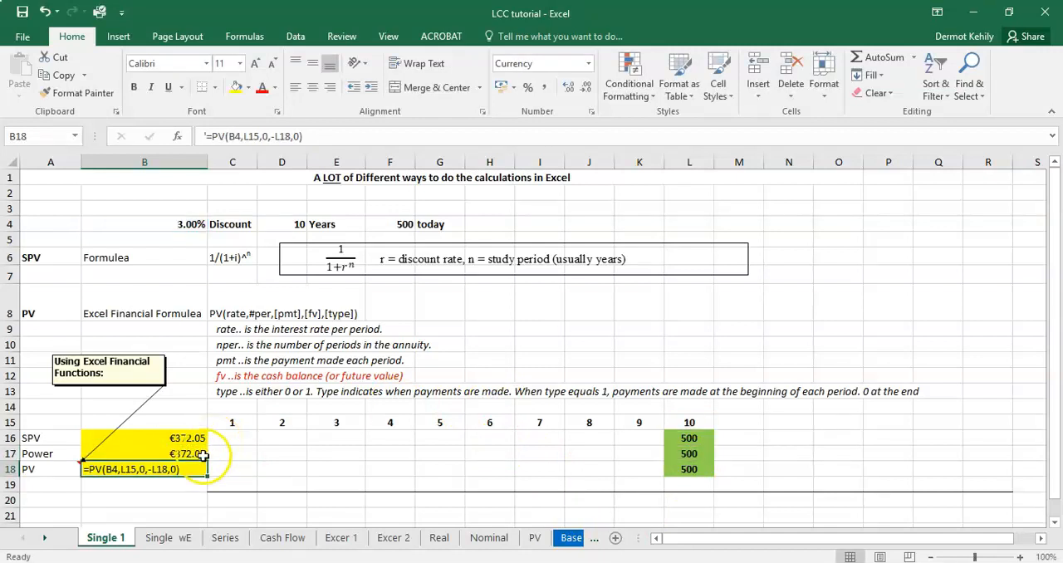
Step: Set the discount rate in B4 to 10% and check the recalculated SPV formula in B16
{"action": "left_click", "coordinate": [190, 217]}
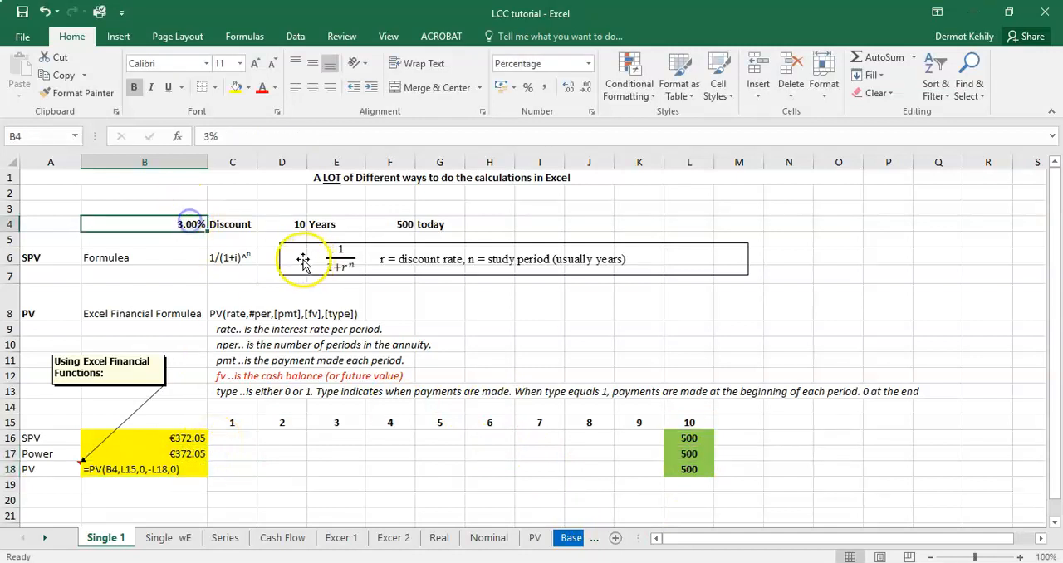
{"action": "double_click", "coordinate": [208, 136]}
{"action": "type", "text": "10"}
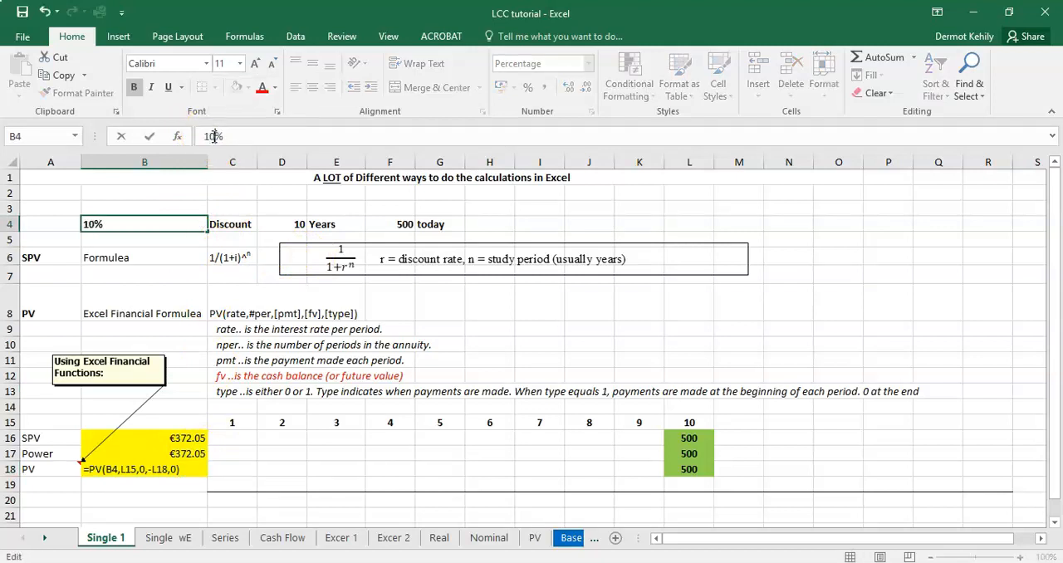
{"action": "key", "text": "Return"}
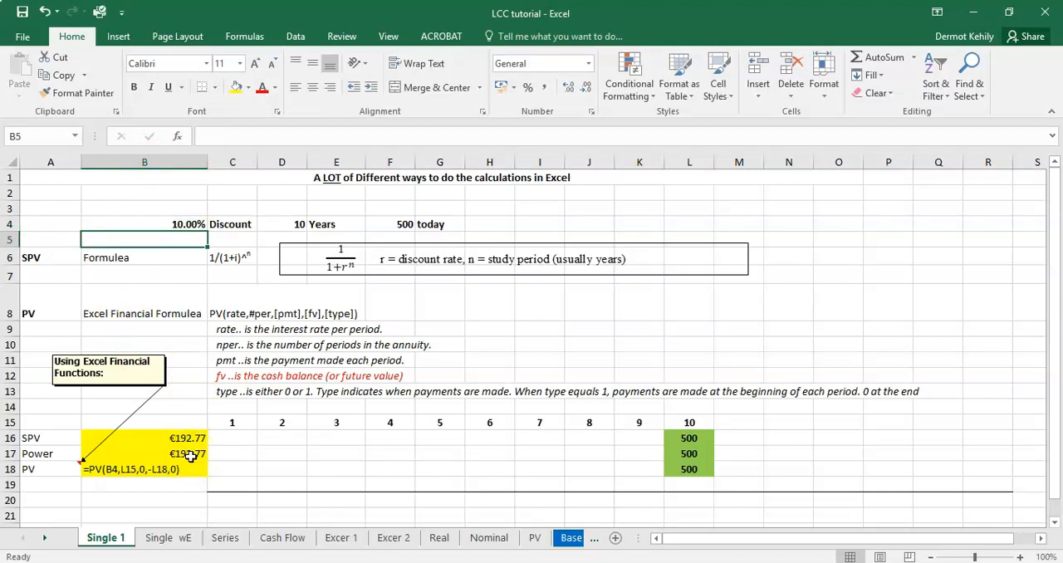
{"action": "left_click", "coordinate": [195, 225]}
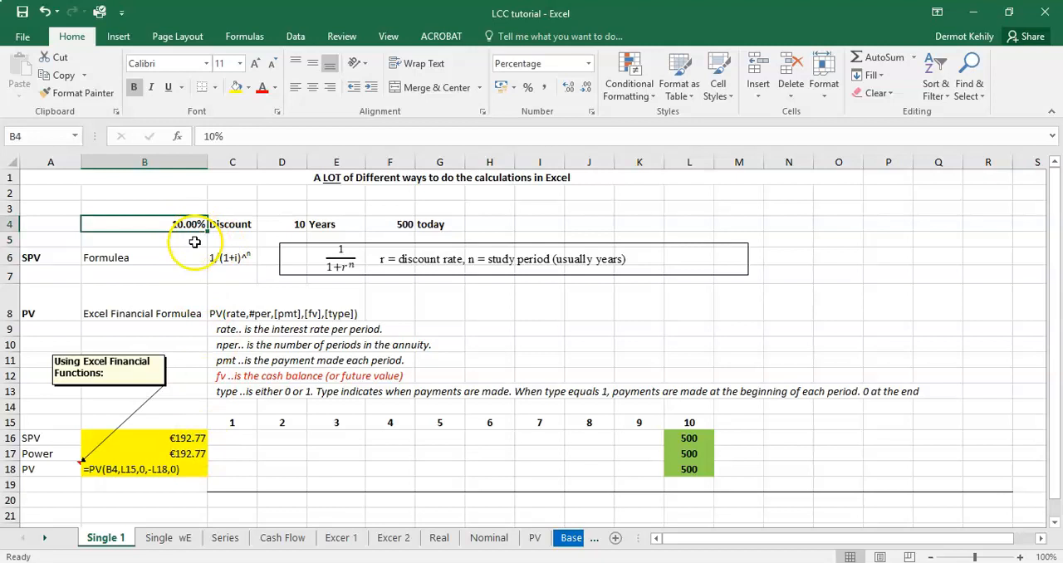
{"action": "left_click", "coordinate": [198, 438]}
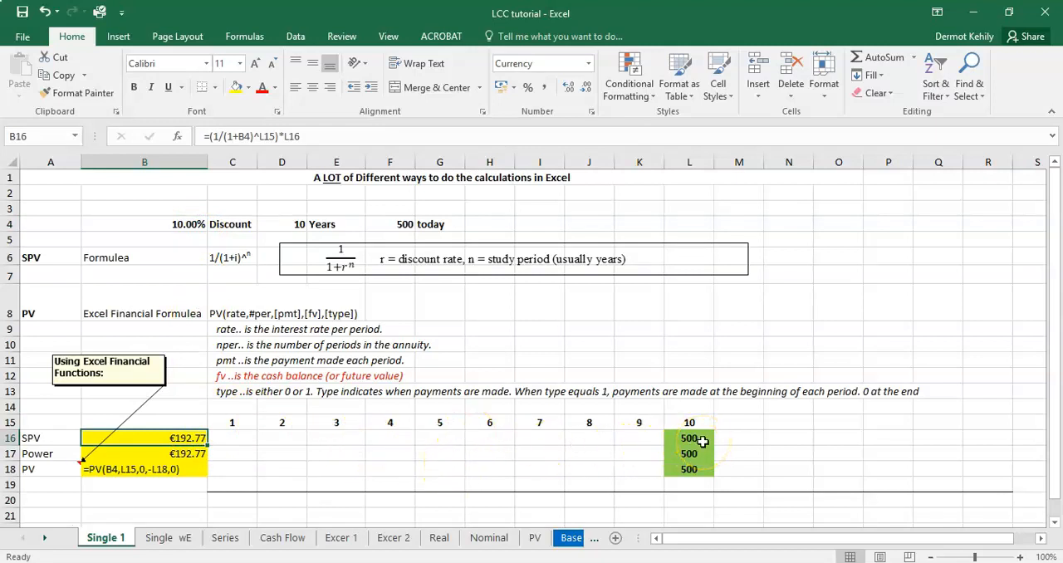
Step: Set the discount rate in B4 back to 3%
{"action": "left_click", "coordinate": [192, 224]}
{"action": "left_click_drag", "start_coordinate": [216, 137], "coordinate": [199, 138]}
{"action": "type", "text": "3"}
{"action": "key", "text": "Return"}
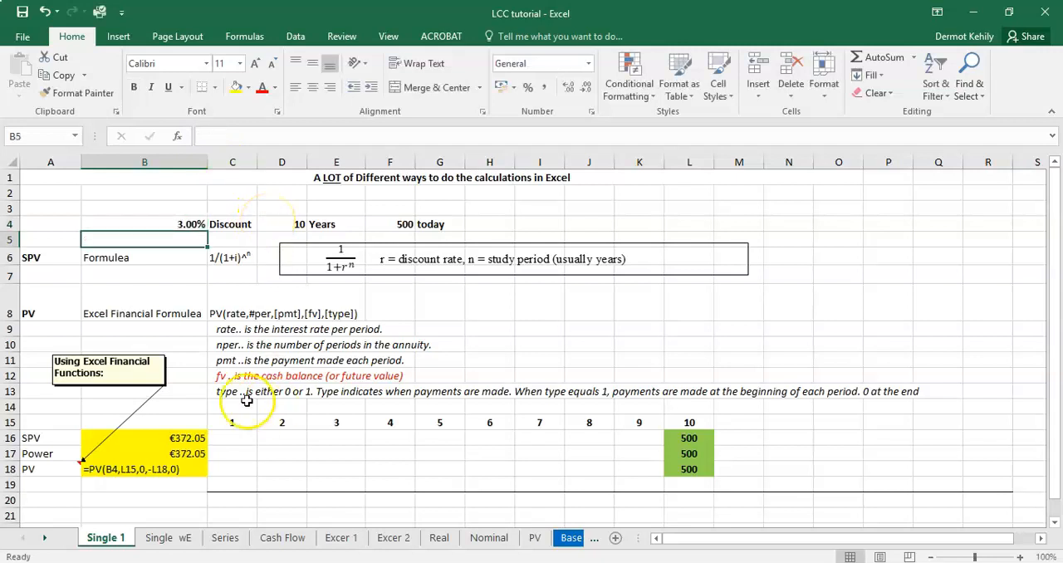
Step: Replace the text in B18 with a PV formula using B4 as the rate, L15 as the number of periods and 0 as the payment
{"action": "left_click", "coordinate": [163, 469]}
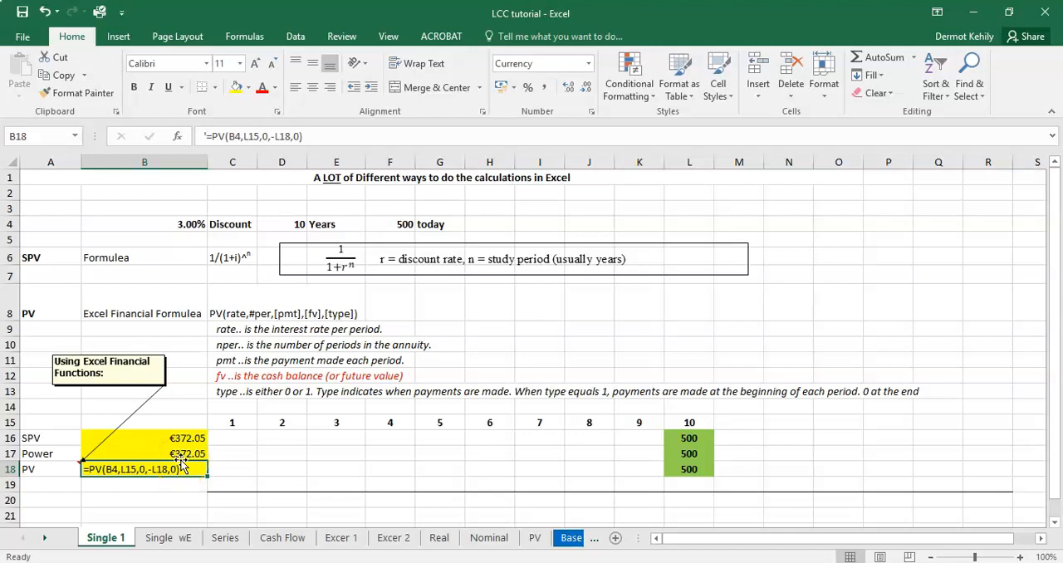
{"action": "type", "text": "="}
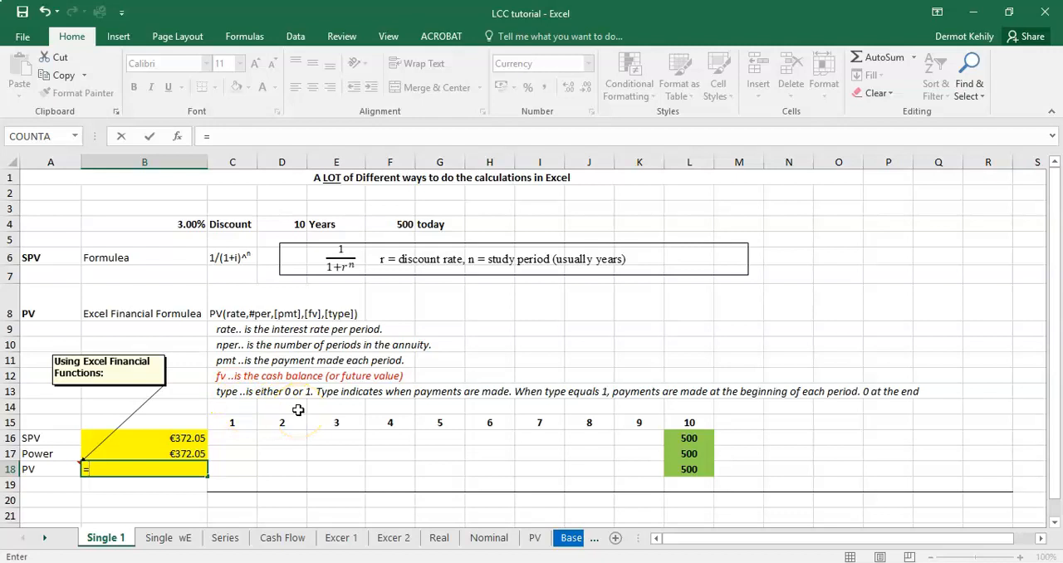
{"action": "type", "text": "pv"}
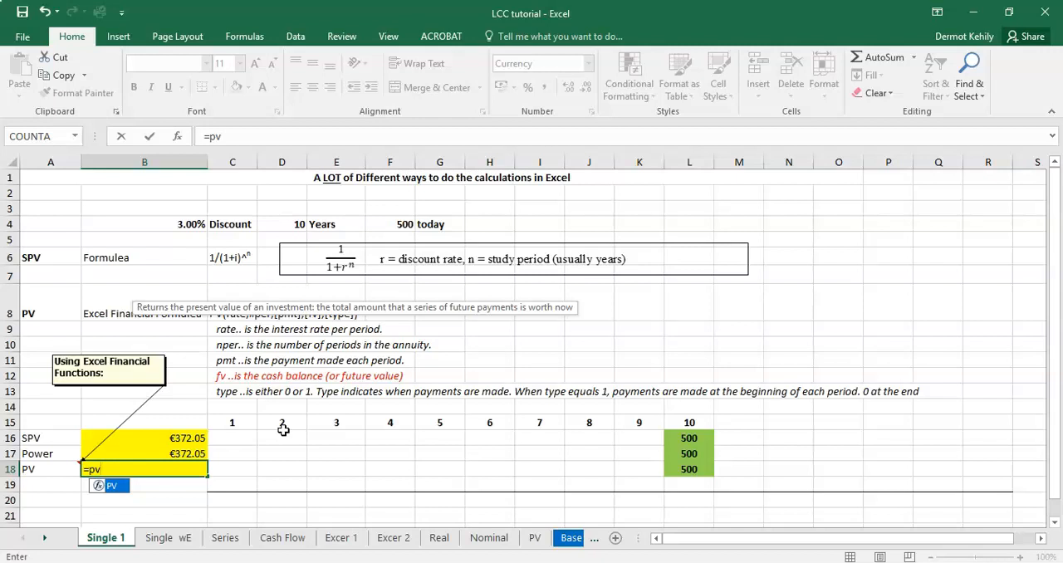
{"action": "type", "text": "("}
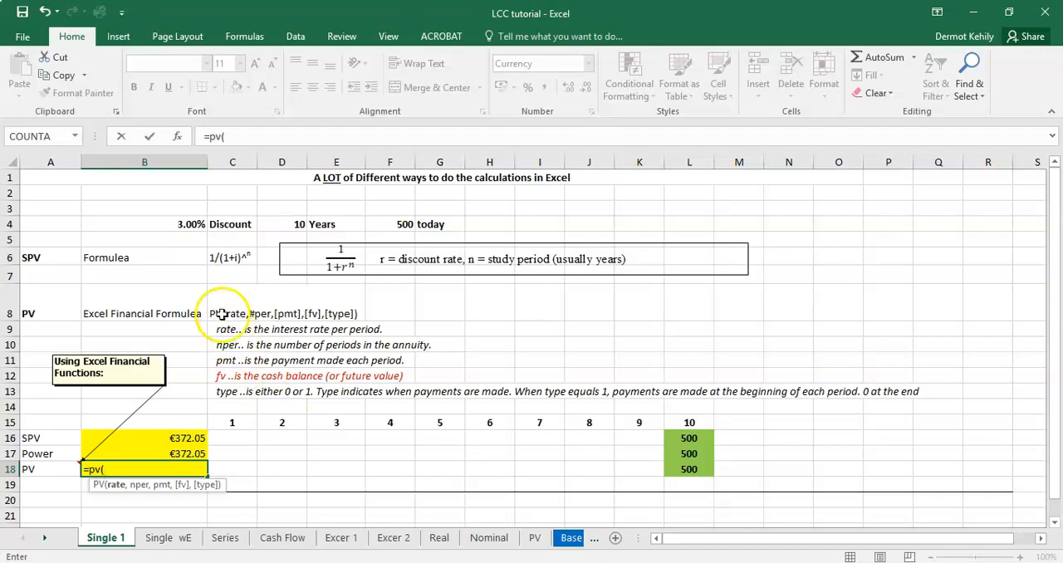
{"action": "left_click", "coordinate": [191, 222]}
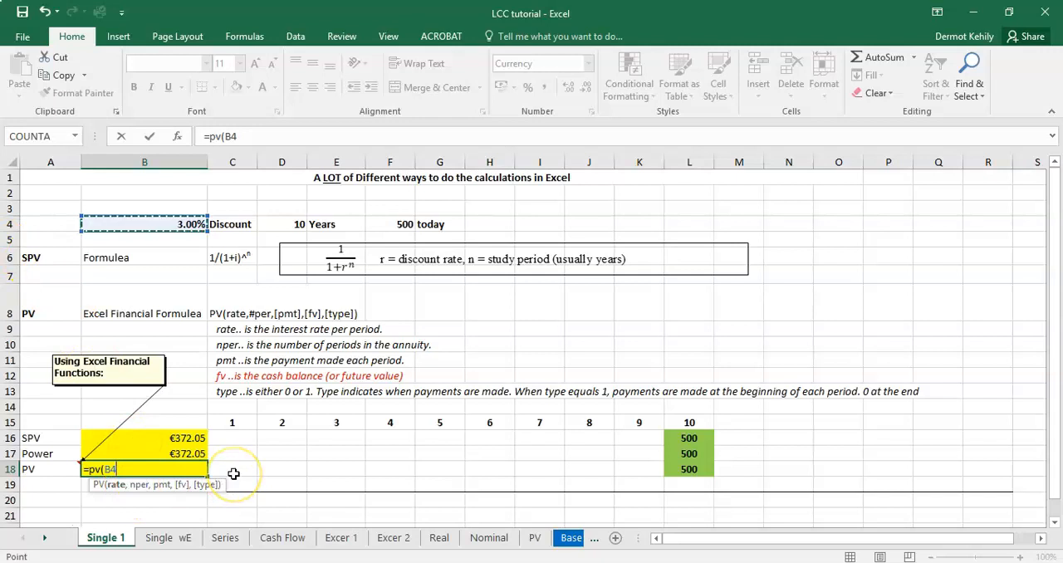
{"action": "type", "text": ","}
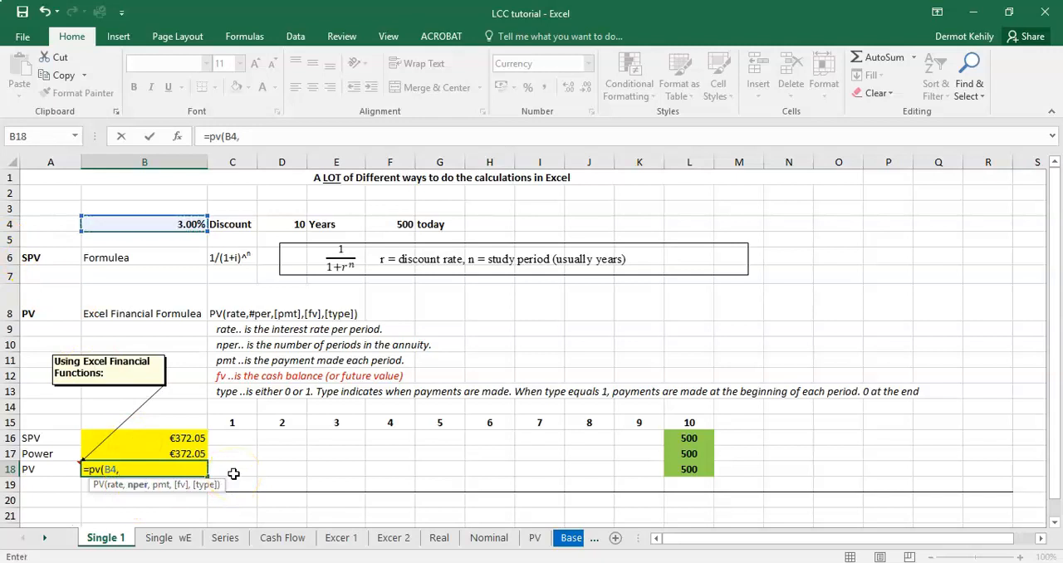
{"action": "left_click", "coordinate": [681, 423]}
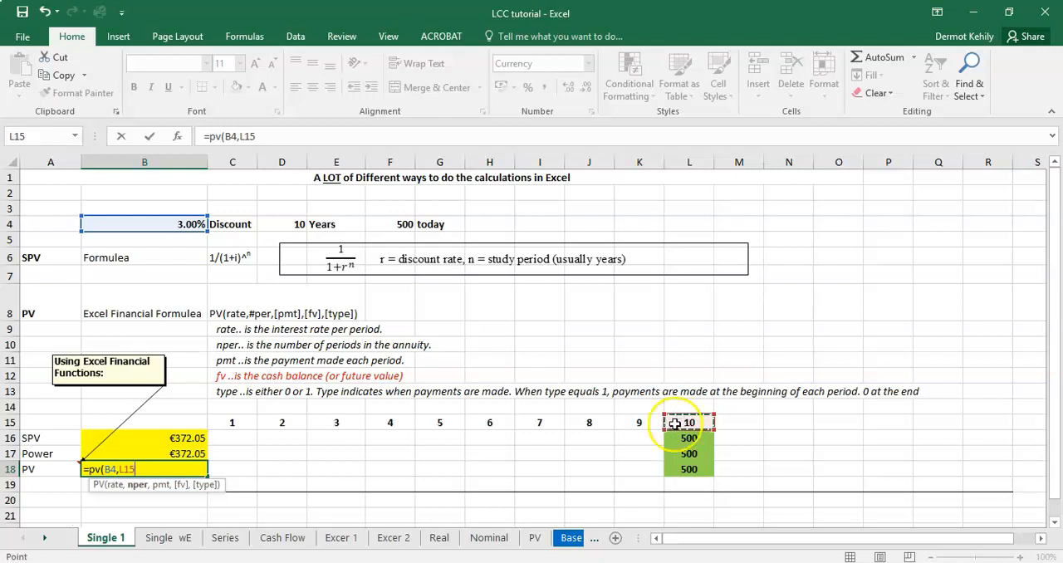
{"action": "type", "text": ",0,"}
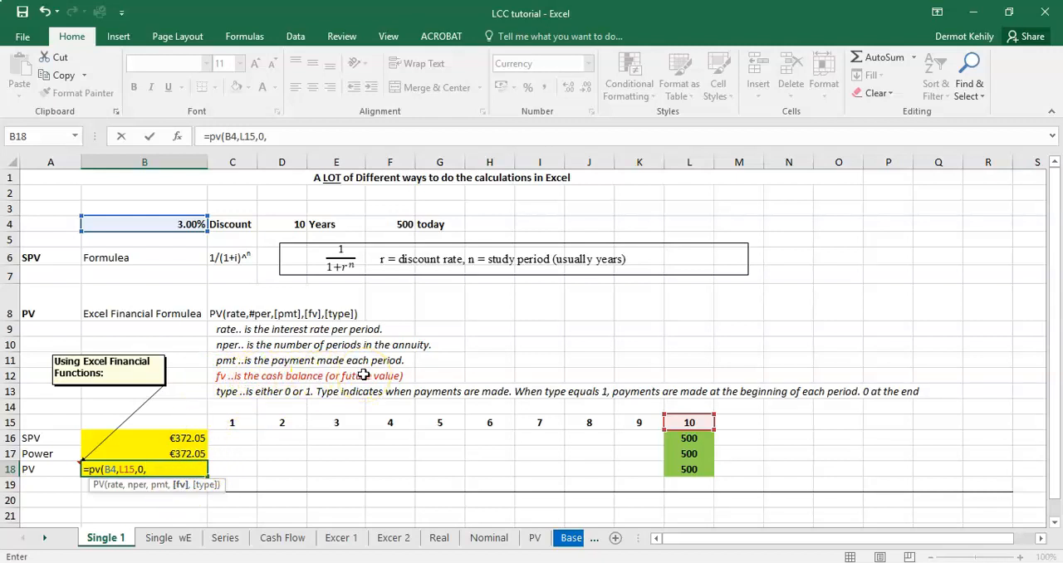
Step: Complete the PV formula in B18 with future value -L17 and type 0, giving =PV(B4,L15,0,-L17,0)
{"action": "left_click", "coordinate": [700, 454]}
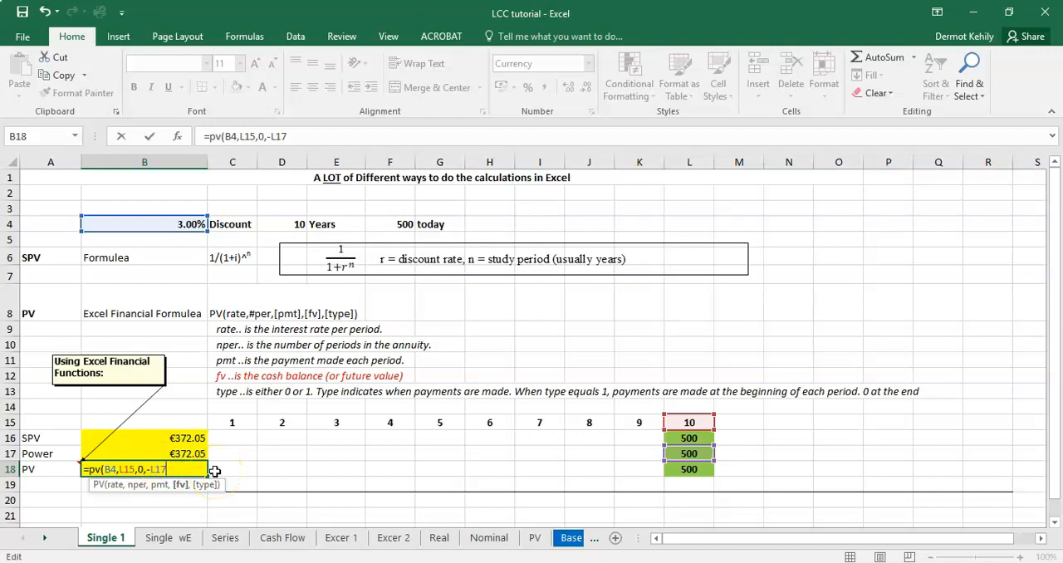
{"action": "type", "text": ","}
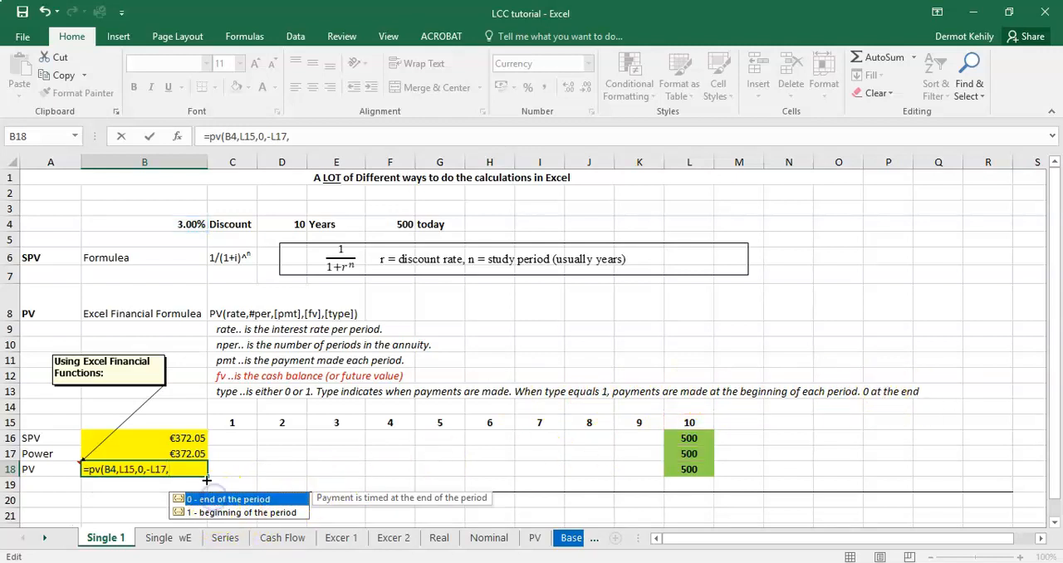
{"action": "left_click", "coordinate": [182, 470]}
{"action": "type", "text": "0"}
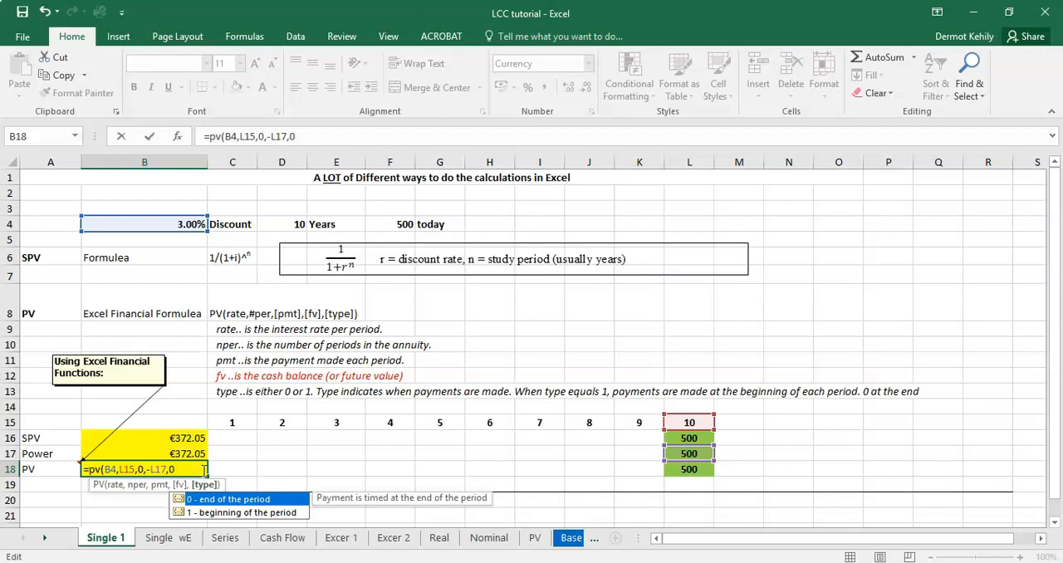
{"action": "type", "text": ")"}
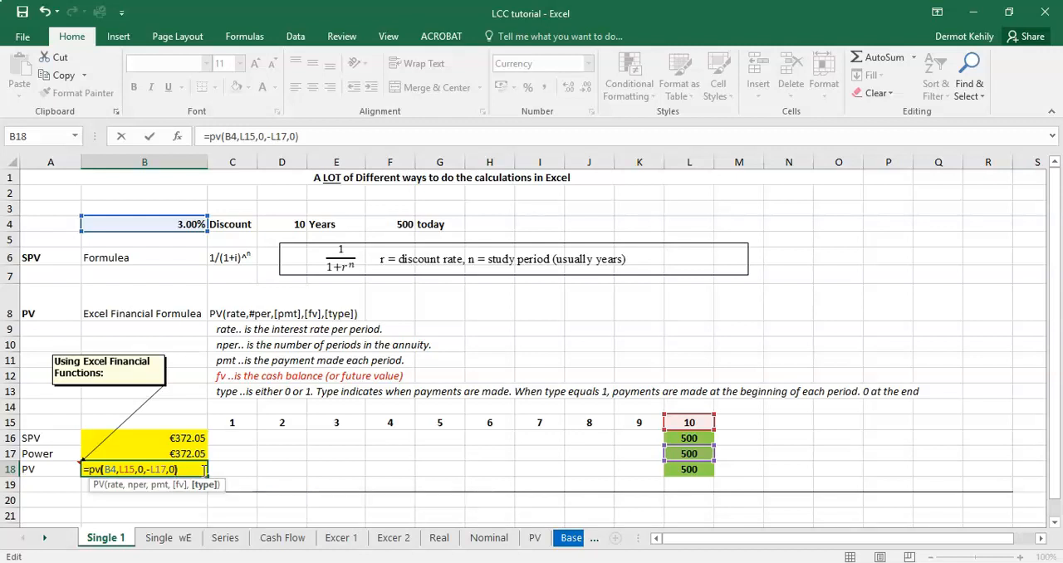
{"action": "left_click", "coordinate": [112, 471]}
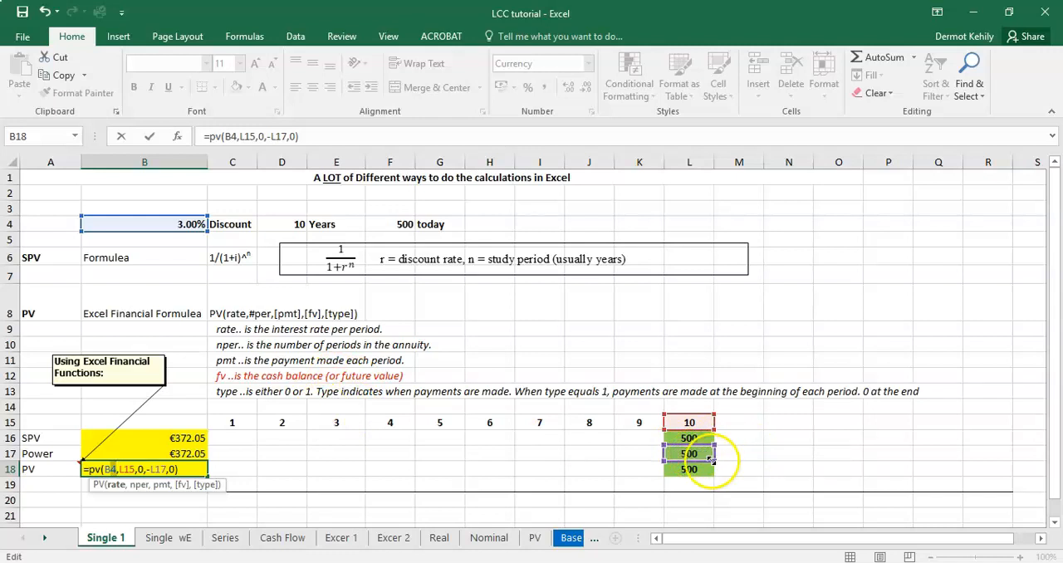
{"action": "key", "text": "Return"}
{"action": "left_click", "coordinate": [193, 471]}
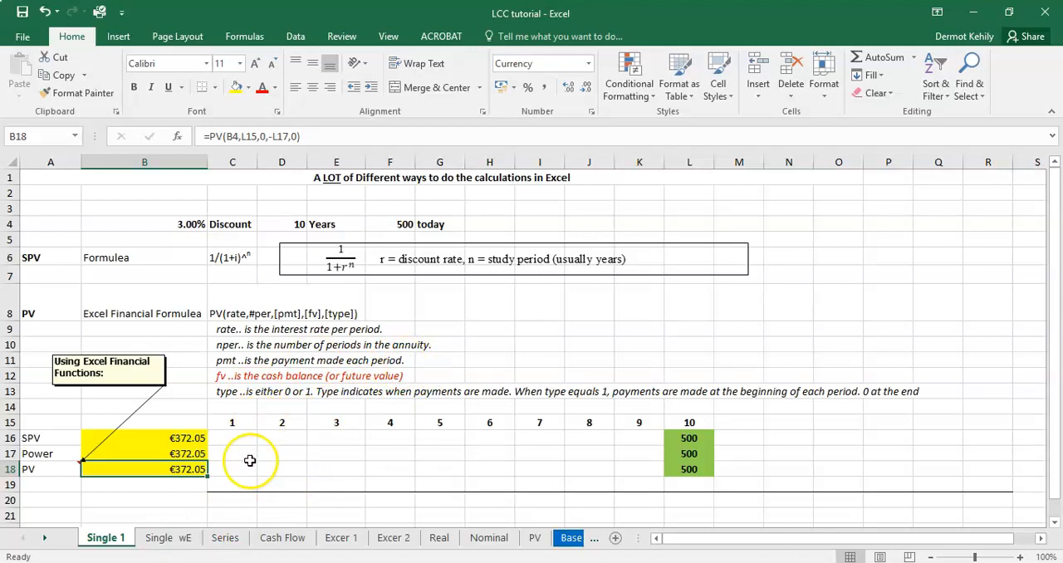
Step: Open the Single wE sheet and review the discount rate, escalation rate and two-stage escalation layout
{"action": "key", "text": "ctrl+Page_Down"}
{"action": "left_click", "coordinate": [119, 539]}
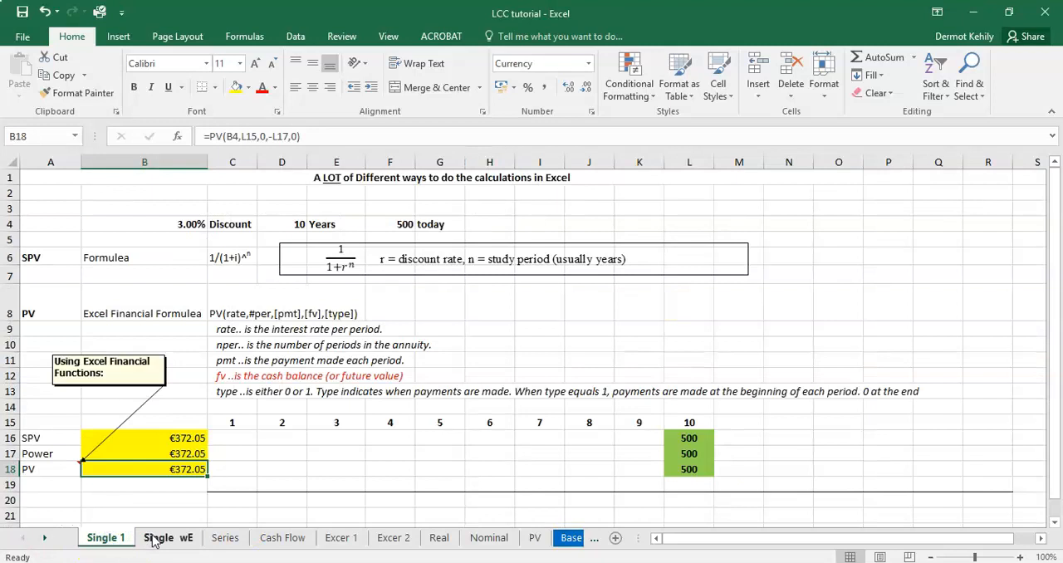
{"action": "left_click", "coordinate": [158, 538]}
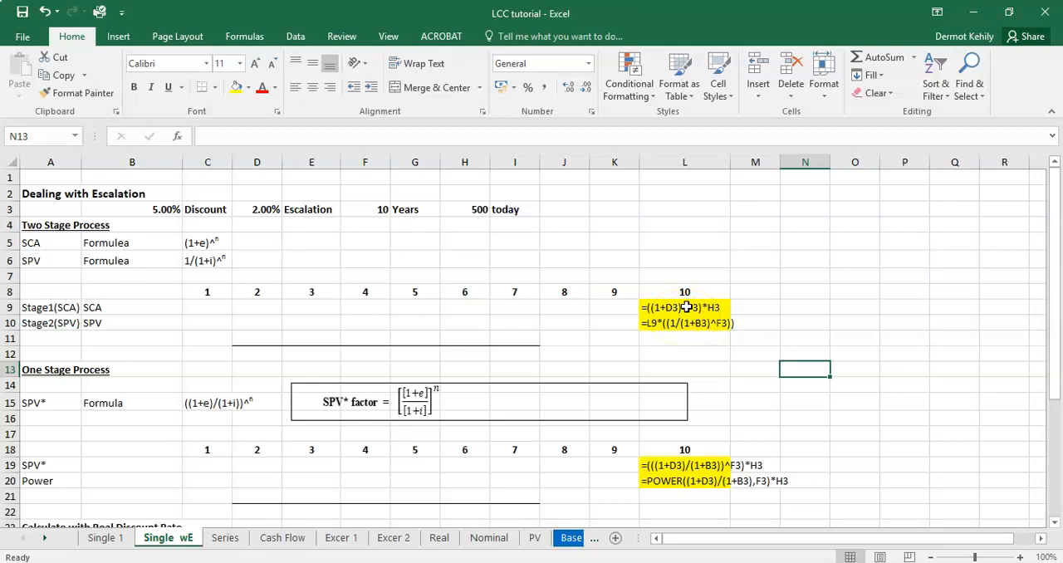
{"action": "left_click_drag", "start_coordinate": [163, 210], "coordinate": [277, 210]}
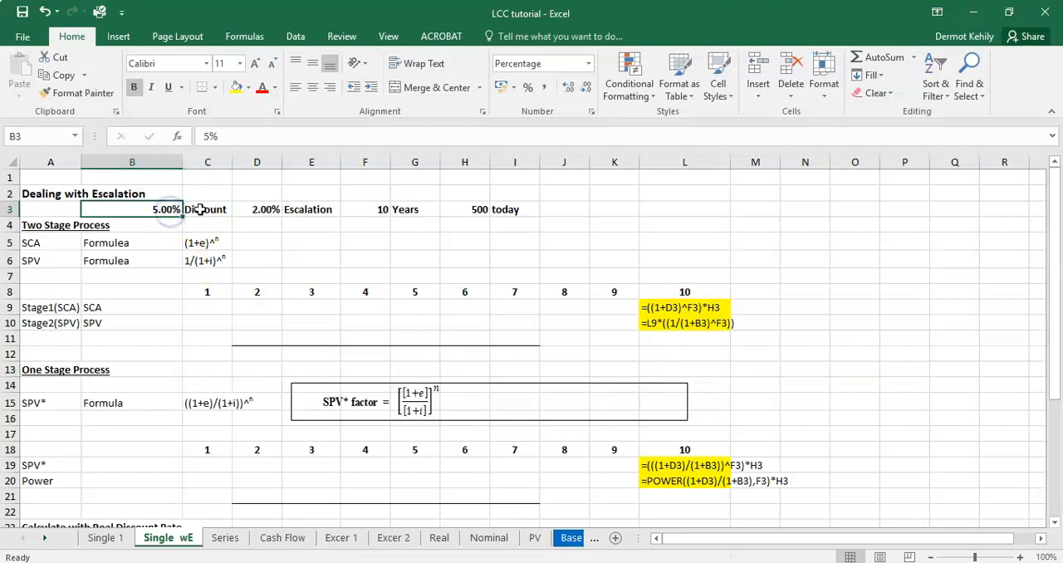
{"action": "left_click", "coordinate": [279, 213]}
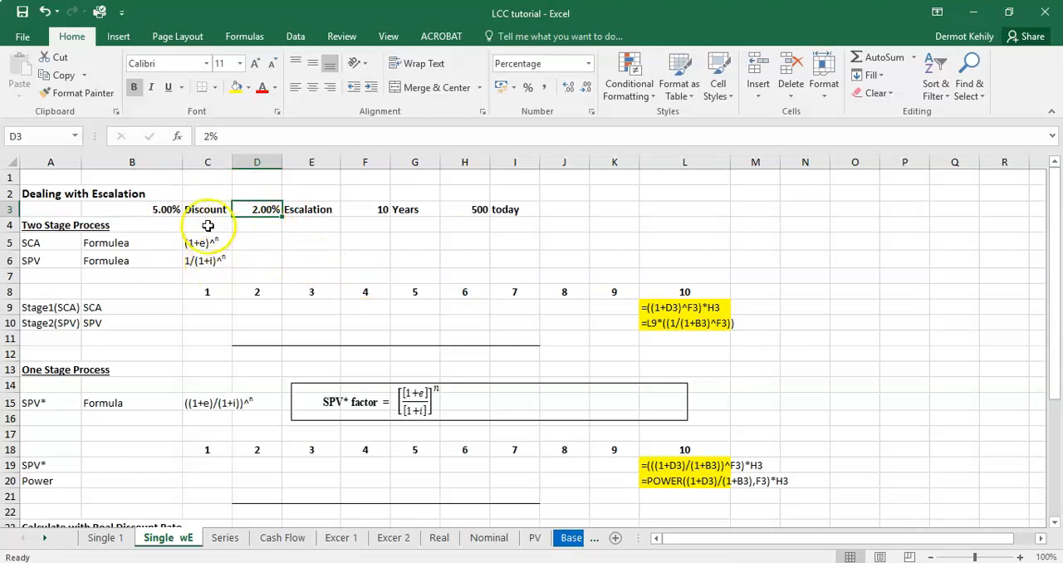
{"action": "left_click", "coordinate": [254, 305]}
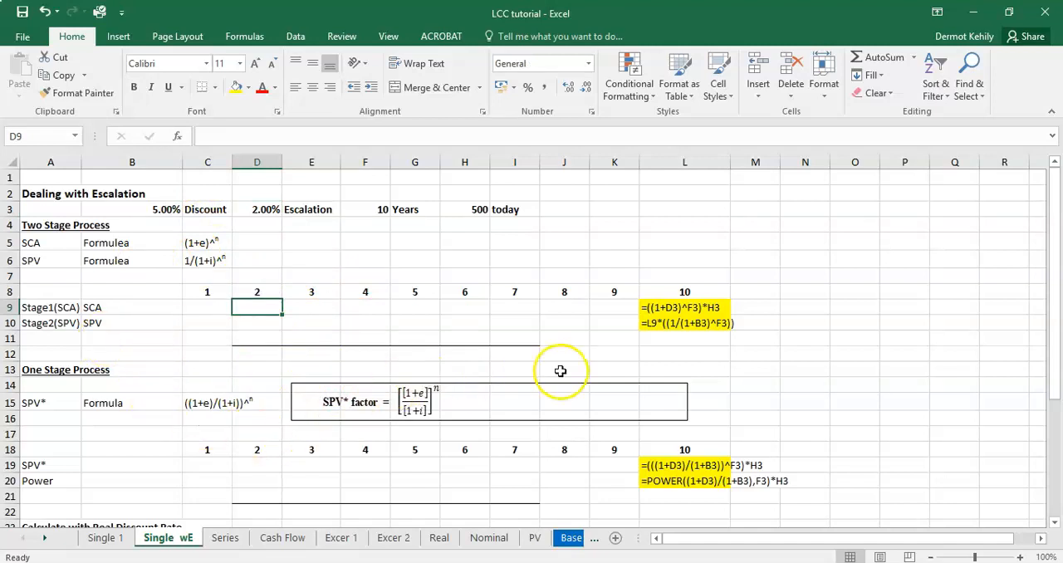
{"action": "left_click", "coordinate": [677, 349]}
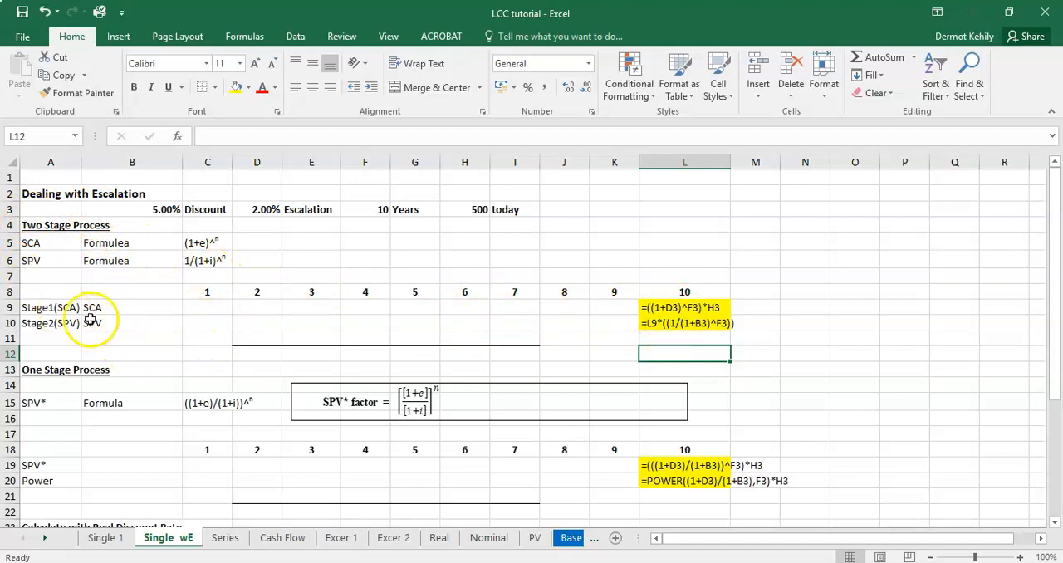
Step: Replace the text in L9 with the SCA escalation formula =(1+D3)^F3, using the escalation rate and number of years
{"action": "left_click", "coordinate": [705, 308]}
{"action": "key", "text": "Delete"}
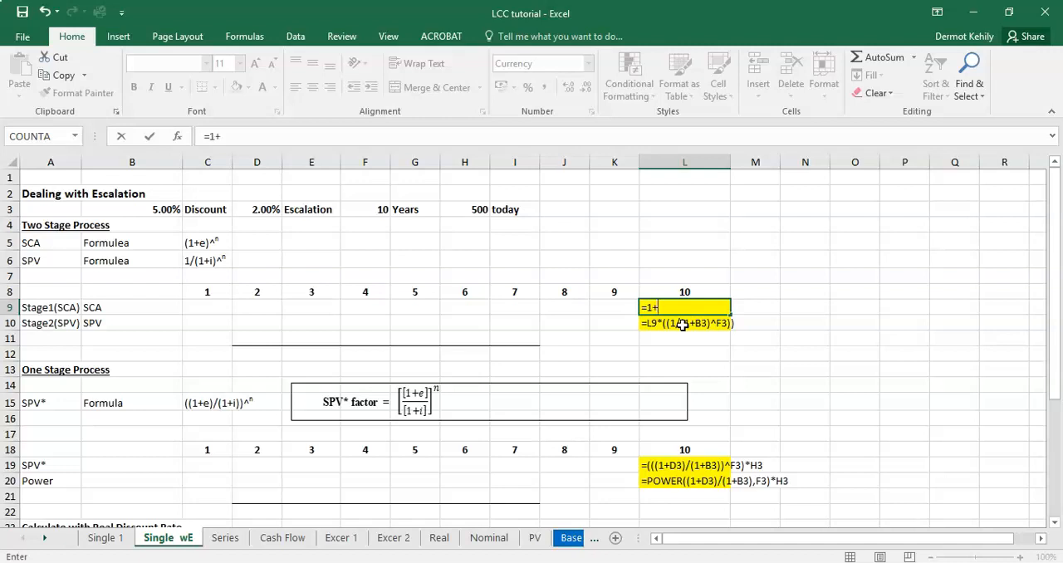
{"action": "left_click", "coordinate": [267, 208]}
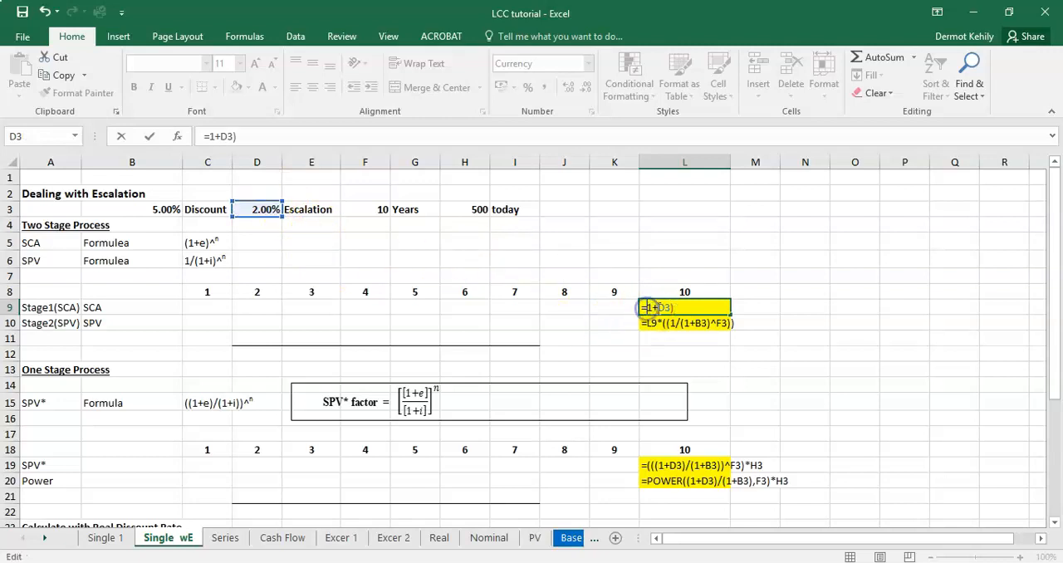
{"action": "left_click", "coordinate": [687, 306]}
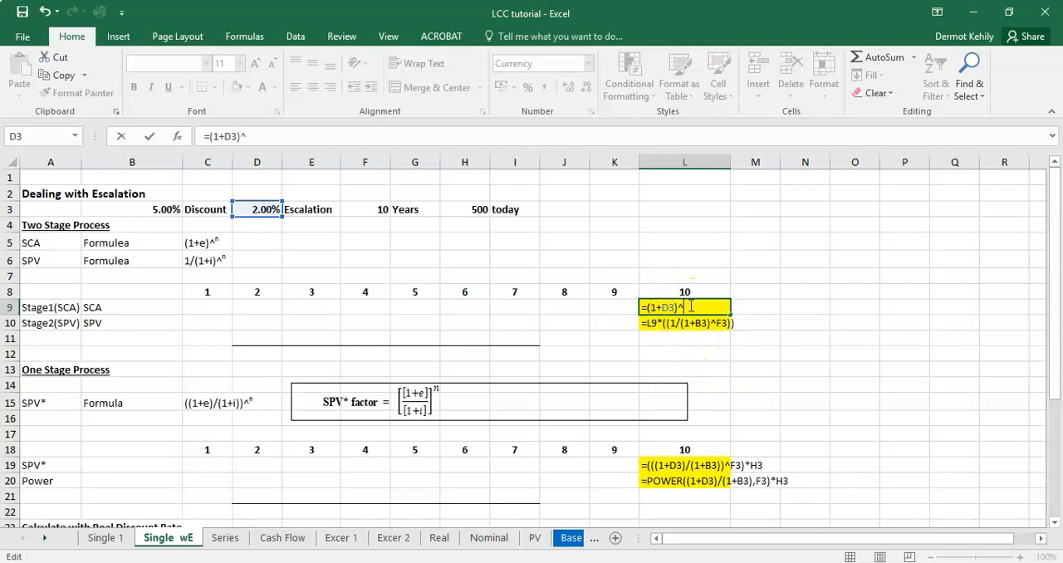
{"action": "left_click", "coordinate": [381, 209]}
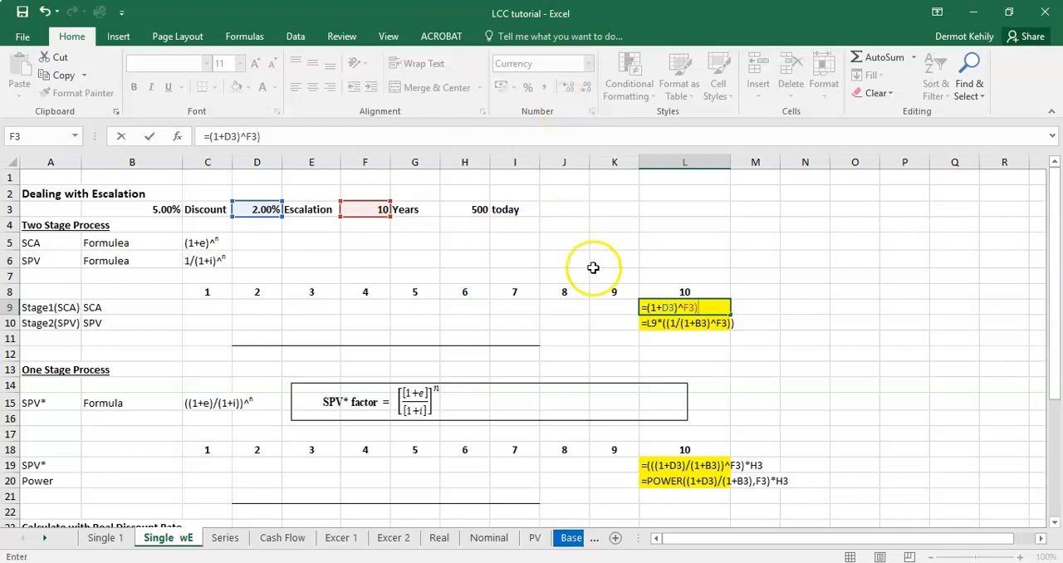
Step: Enclose the SCA formula in L9 in outer parentheses and multiply it by today's cost, giving =((1+D3)^F3)*H3
{"action": "left_click", "coordinate": [646, 308]}
{"action": "type", "text": "("}
{"action": "left_click", "coordinate": [707, 308]}
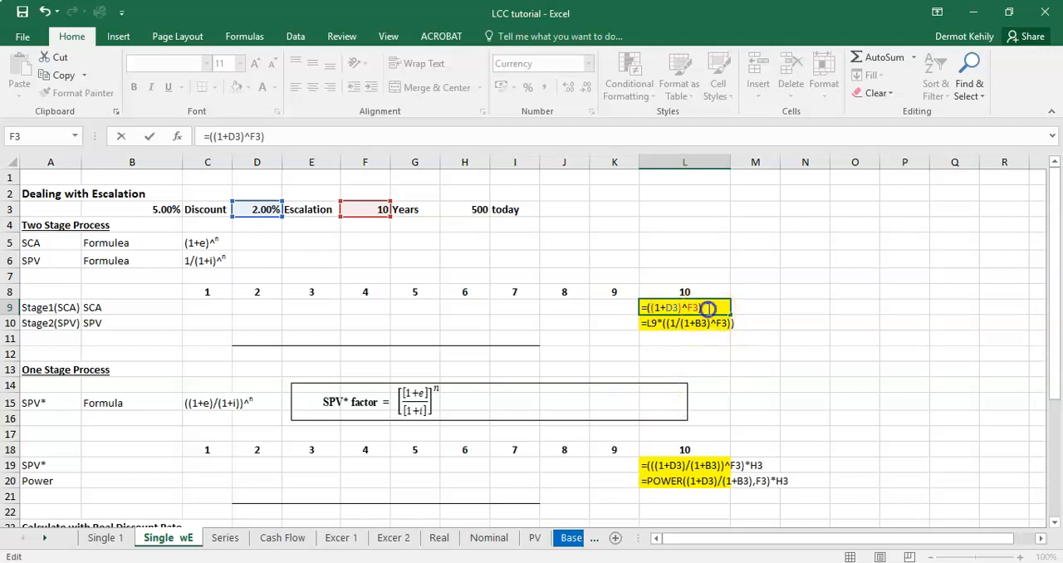
{"action": "left_click", "coordinate": [479, 209]}
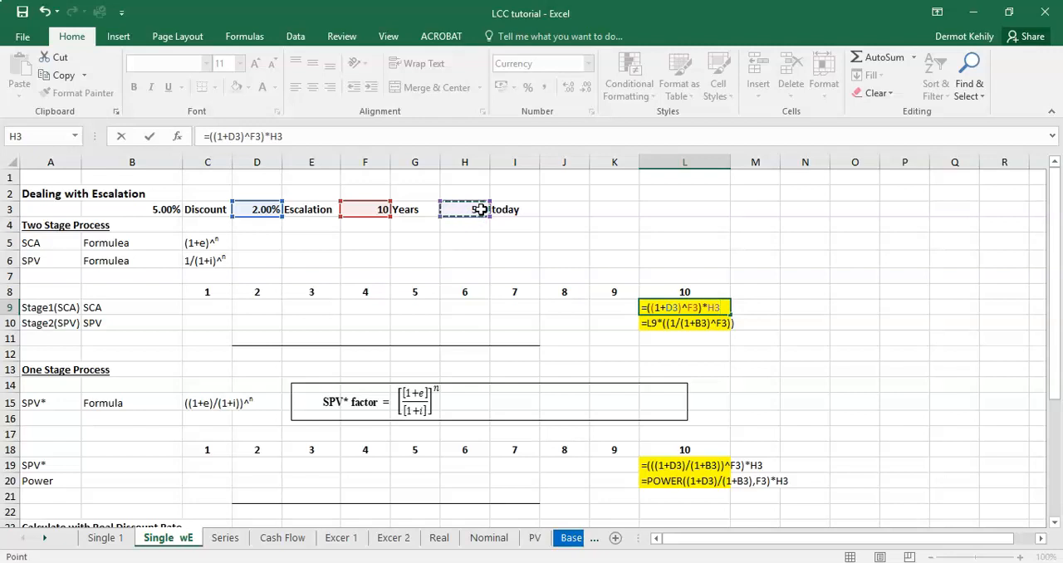
{"action": "key", "text": "Return"}
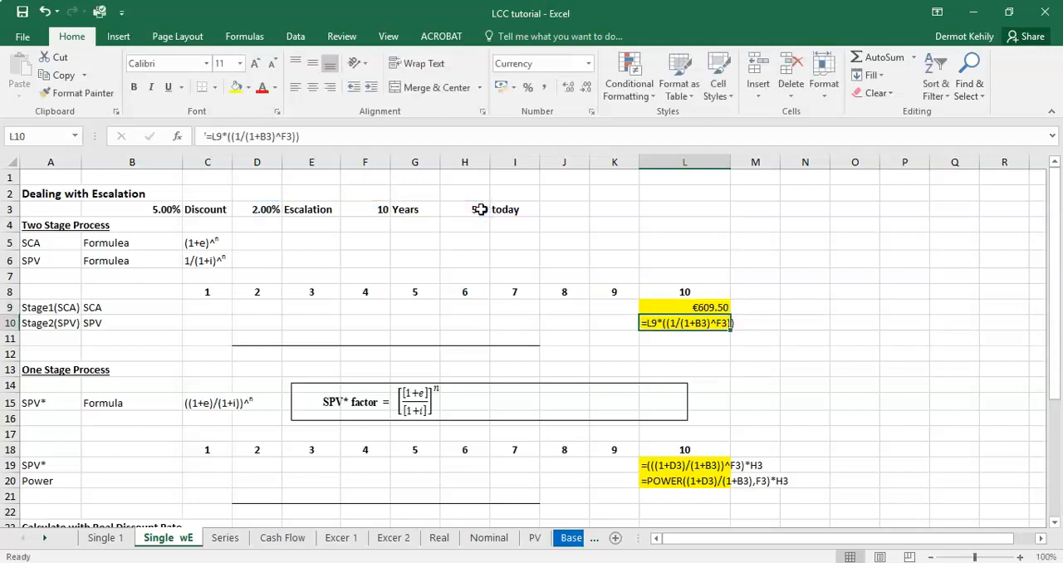
Step: Check the escalated cost formula in L9 against the escalation rate in D3
{"action": "left_click", "coordinate": [267, 206]}
{"action": "left_click", "coordinate": [705, 309]}
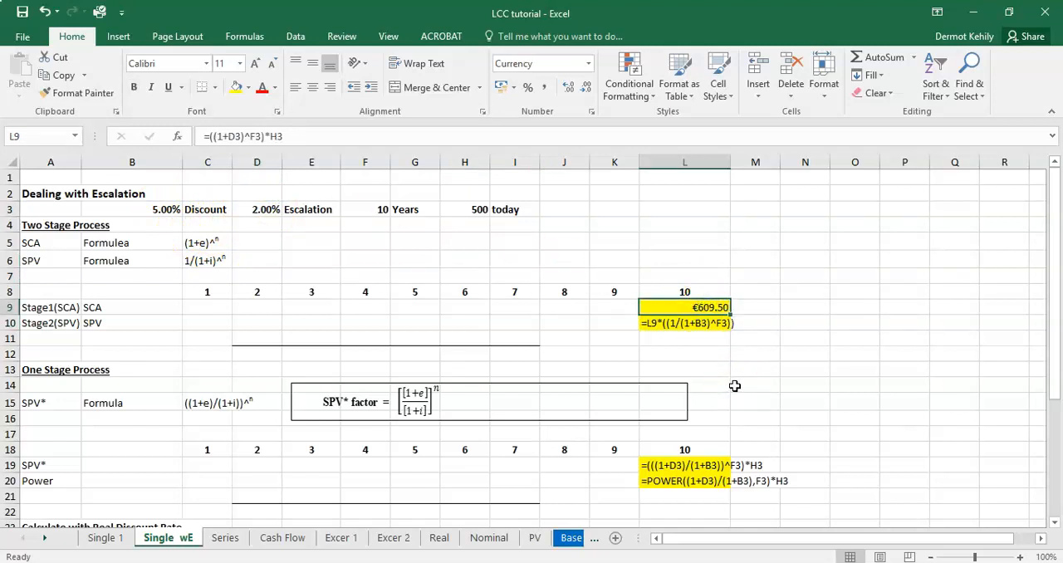
{"action": "left_click", "coordinate": [256, 208]}
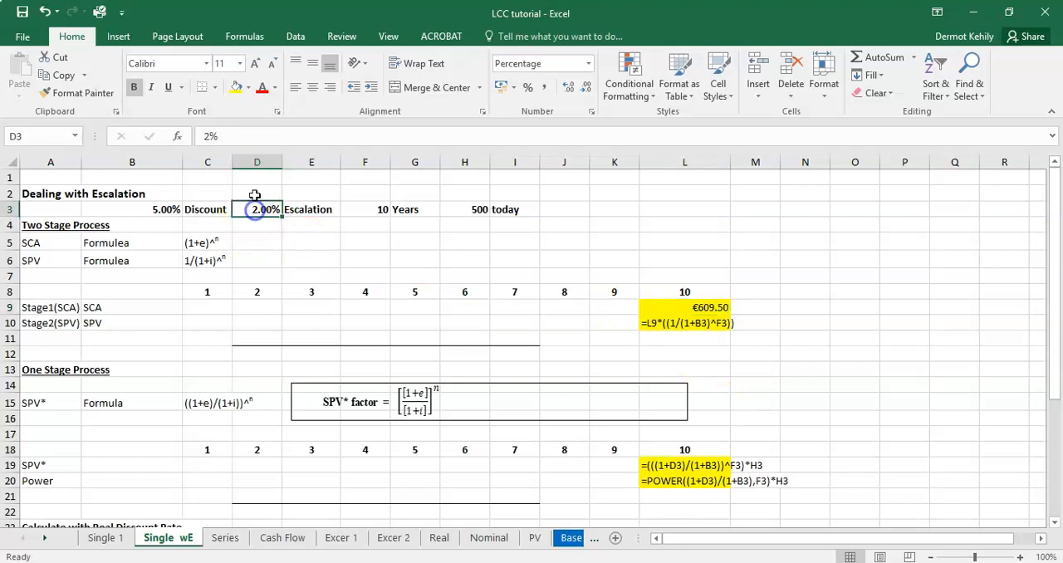
Step: Try an escalation rate of 5% in D3 and undo the change
{"action": "left_click_drag", "start_coordinate": [211, 136], "coordinate": [202, 135]}
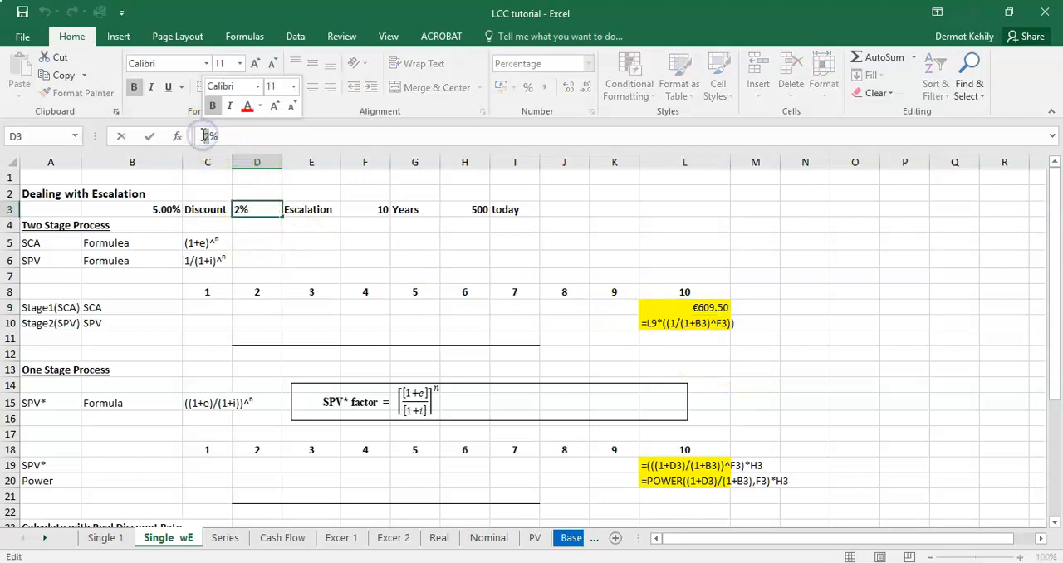
{"action": "type", "text": "5"}
{"action": "key", "text": "Return"}
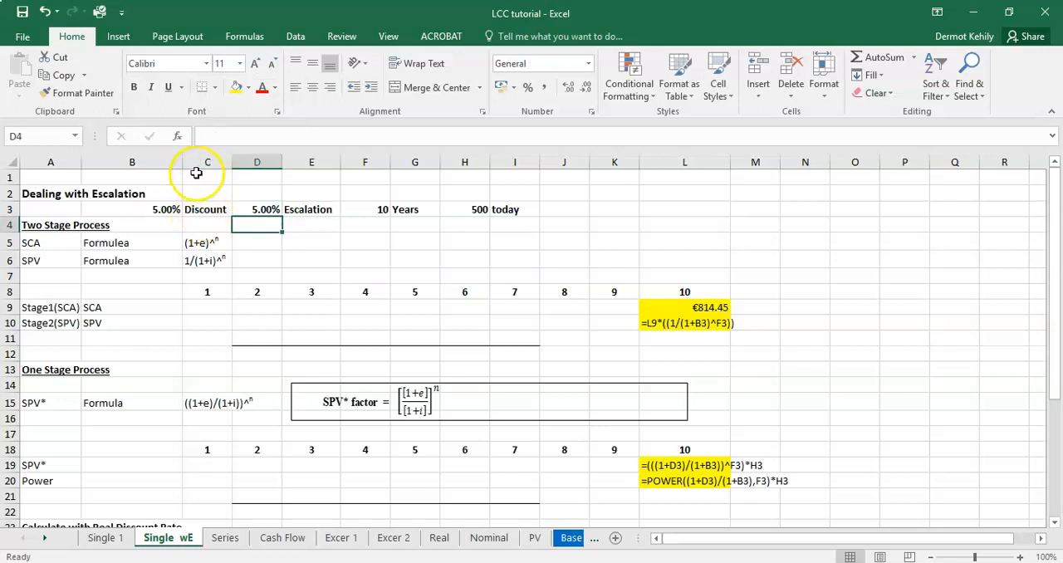
{"action": "left_click", "coordinate": [44, 12]}
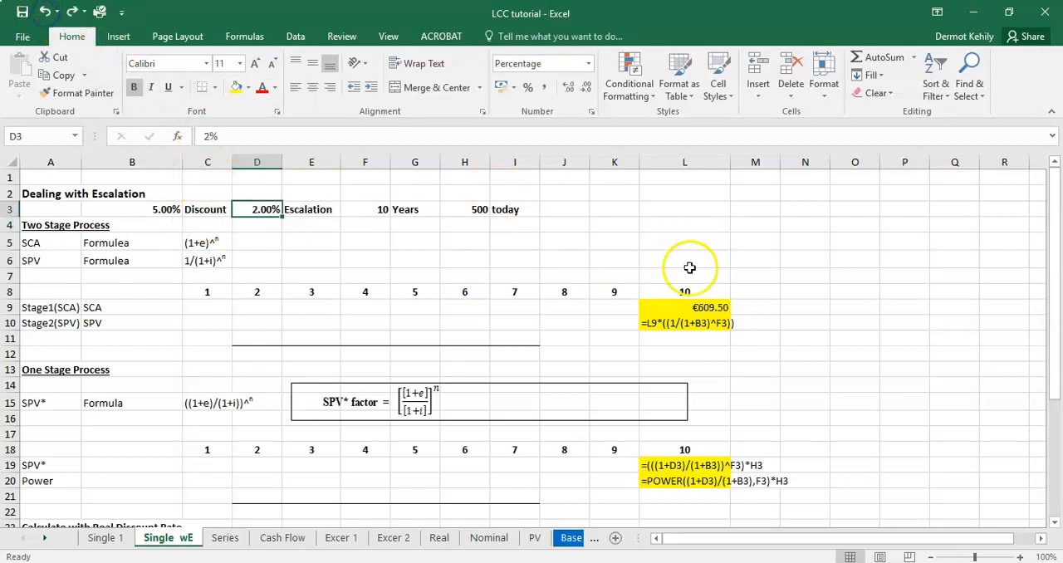
Step: Compare the stage 2 formula text in L10 with the discounting calculation on the Single 1 sheet and return to Single wE
{"action": "left_click", "coordinate": [755, 338]}
{"action": "left_click", "coordinate": [704, 324]}
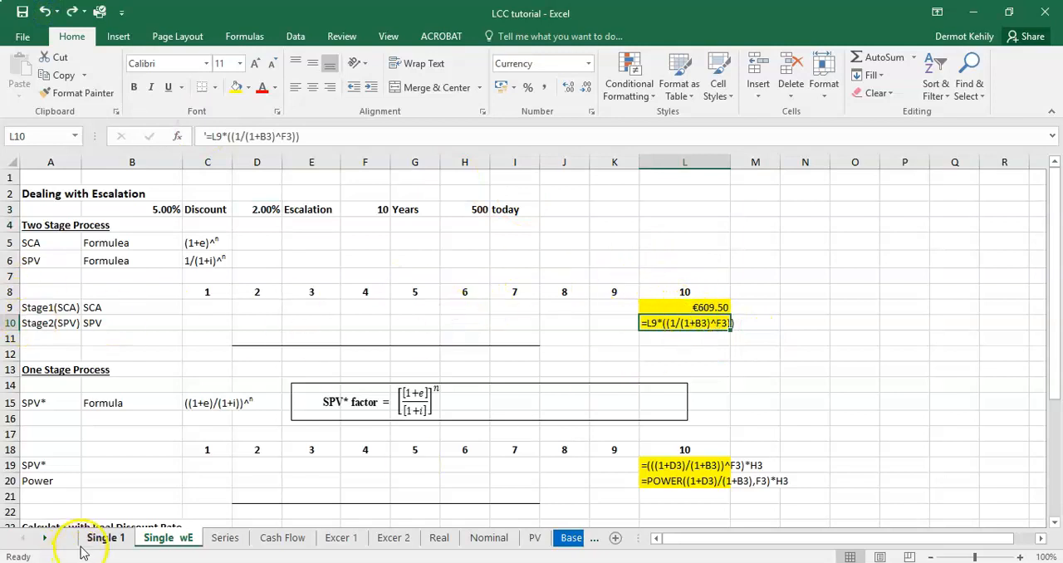
{"action": "left_click", "coordinate": [105, 538]}
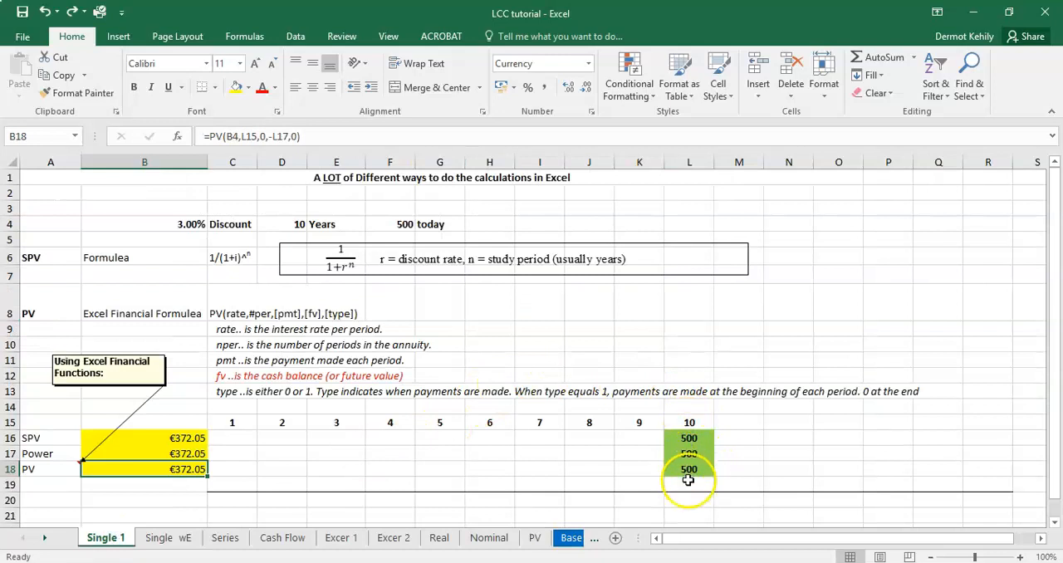
{"action": "left_click", "coordinate": [169, 538]}
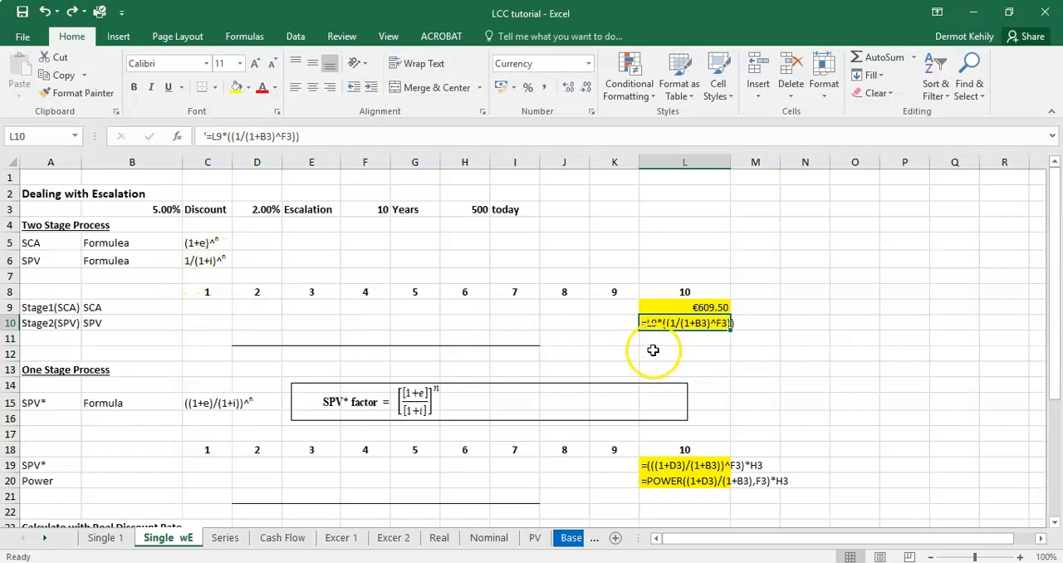
Step: Replace the text in L10 with the SPV formula =(1/(1+B3)^F3)*L9, discounting the escalated cost from stage 1
{"action": "type", "text": "=1/(1"}
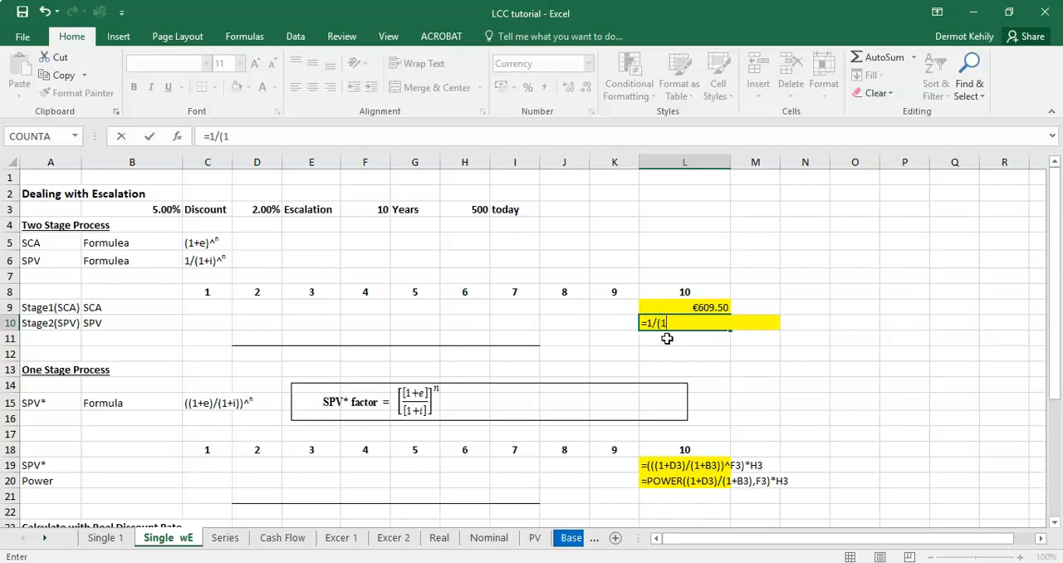
{"action": "type", "text": "+"}
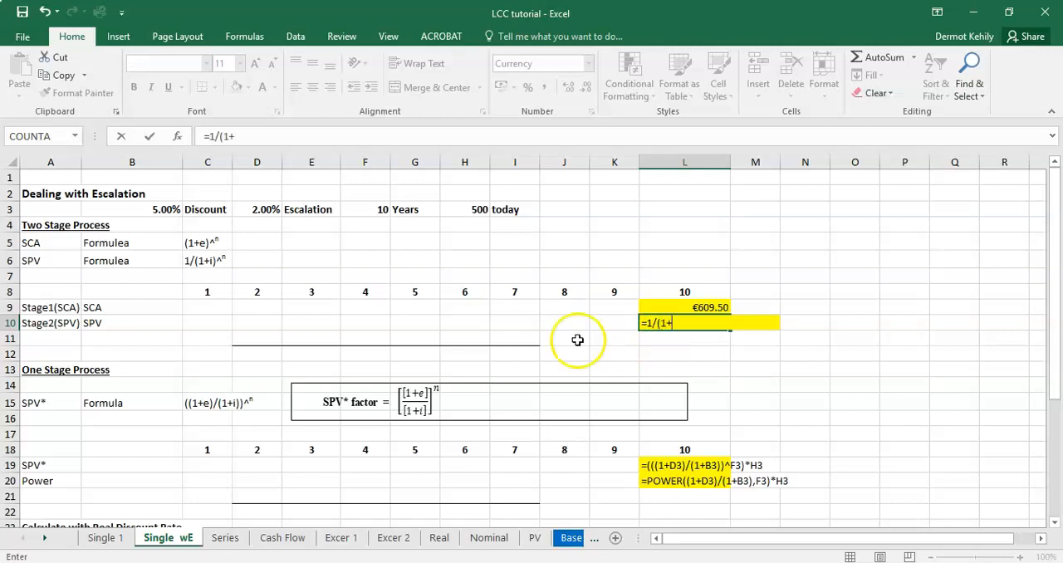
{"action": "left_click", "coordinate": [166, 209]}
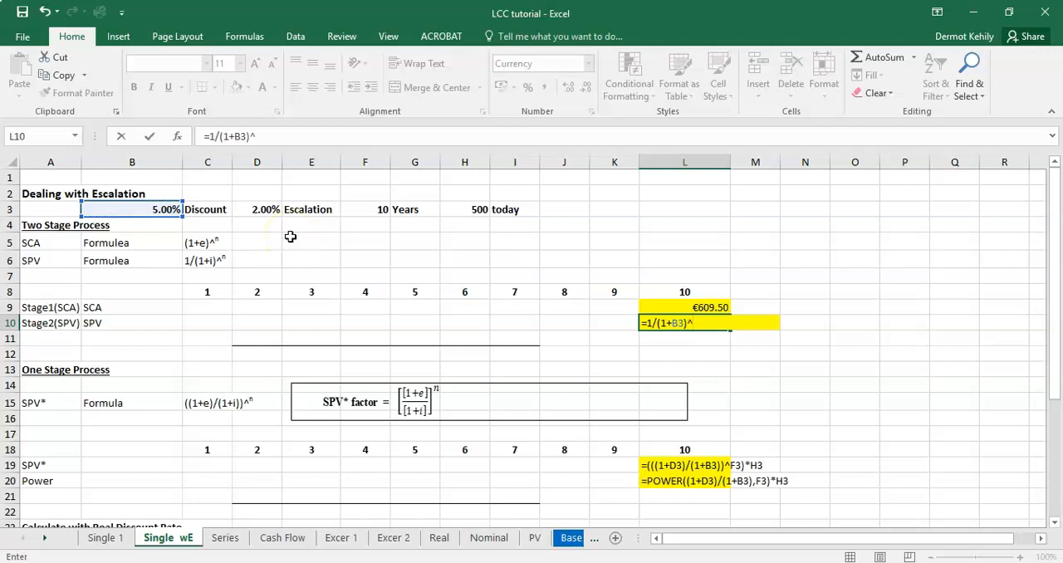
{"action": "left_click", "coordinate": [385, 214]}
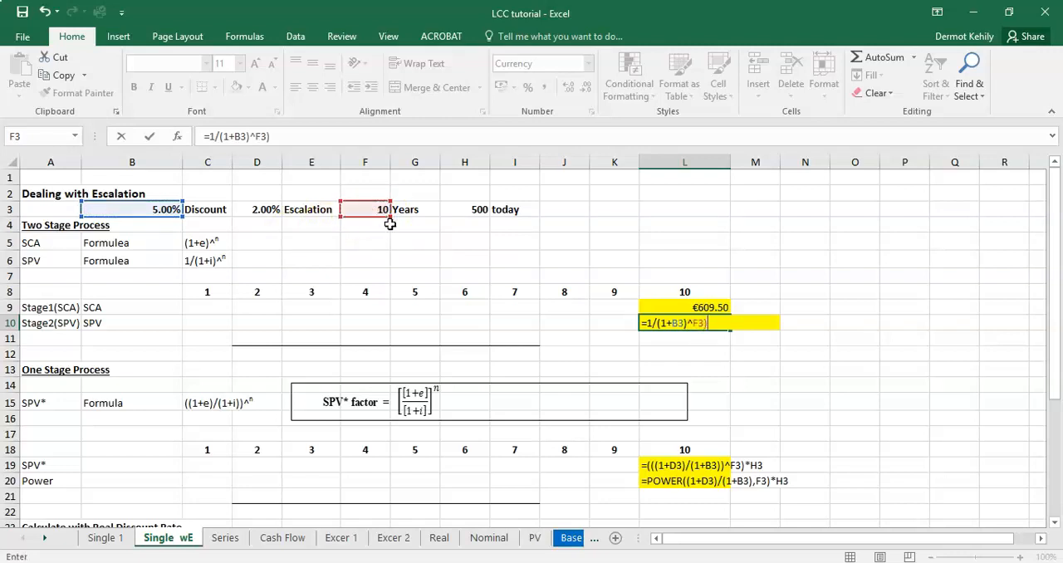
{"action": "left_click", "coordinate": [648, 324]}
{"action": "type", "text": "("}
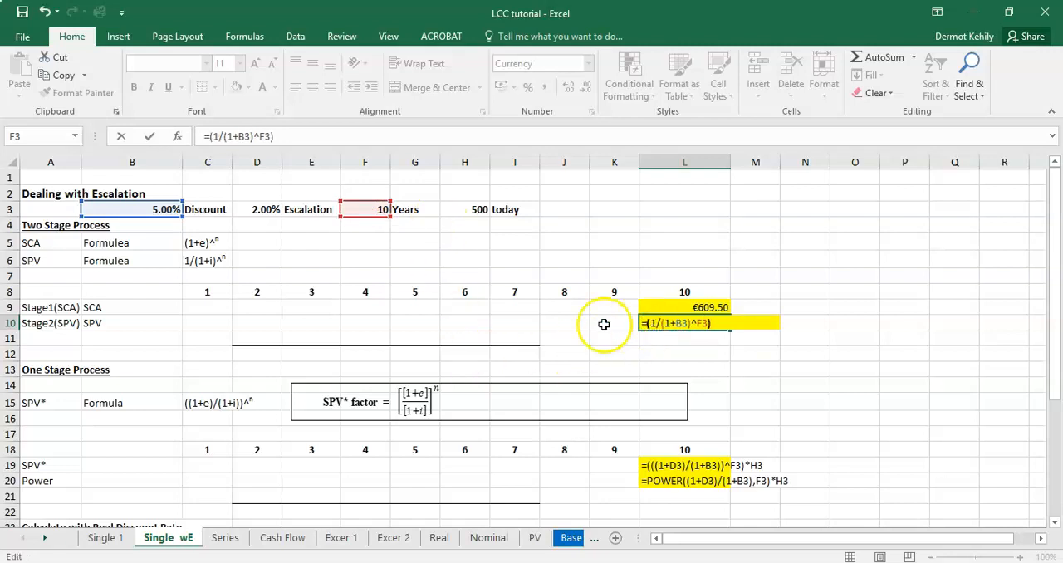
{"action": "left_click", "coordinate": [719, 323]}
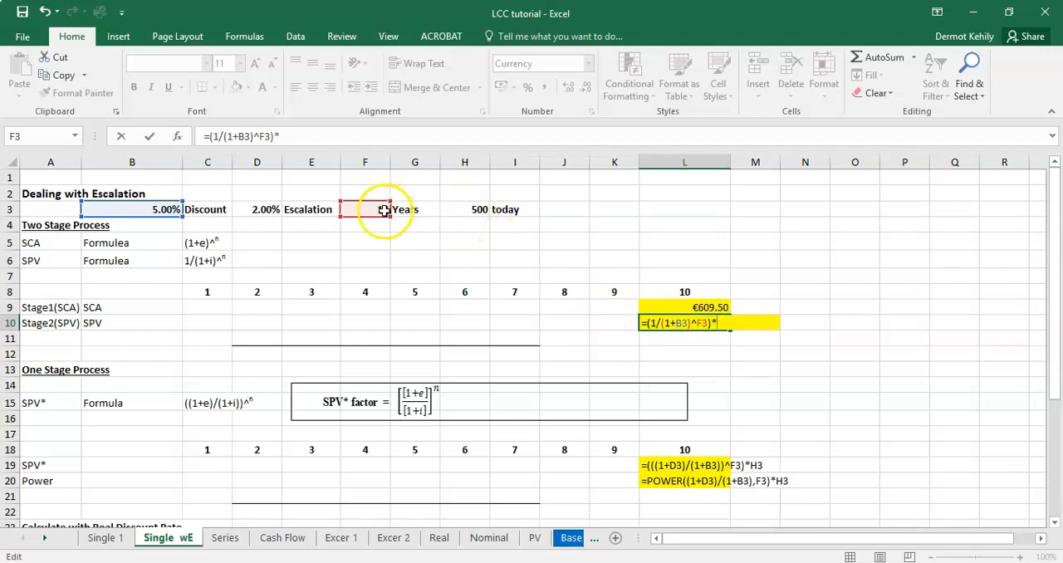
{"action": "left_click", "coordinate": [713, 307]}
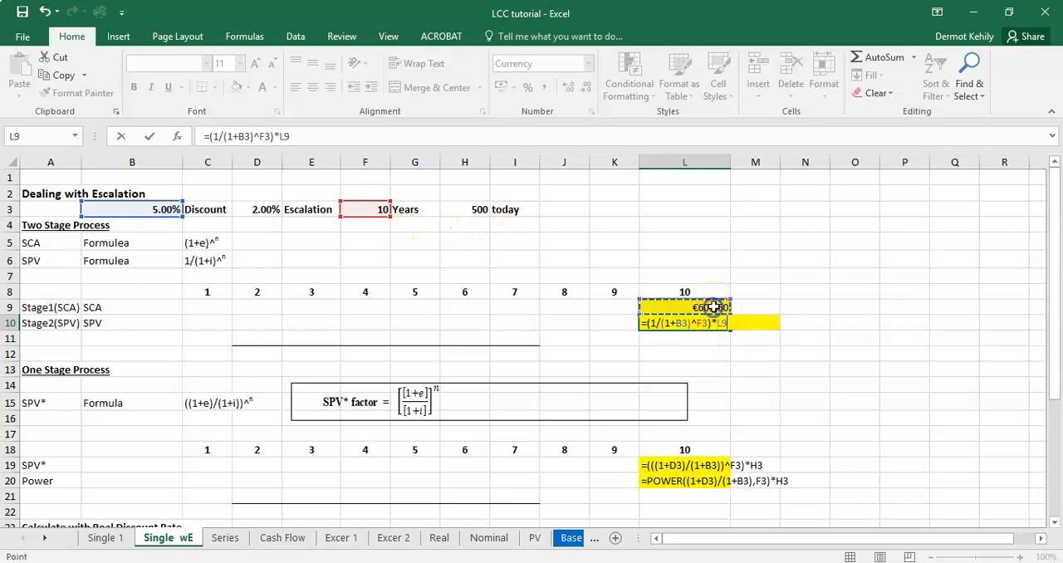
{"action": "key", "text": "Return"}
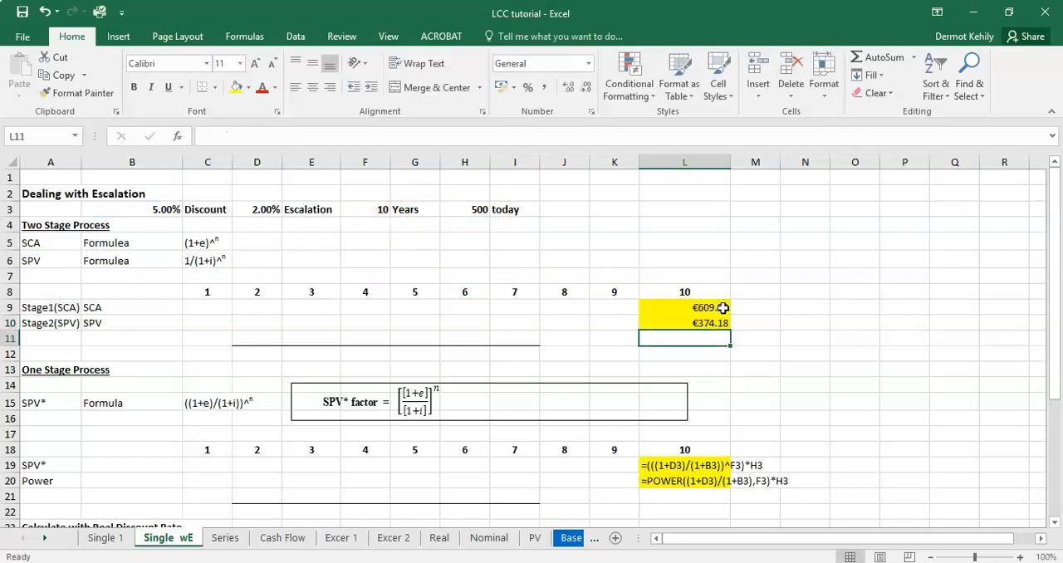
Step: Check the cell references of the stage 1 formula in L9 and the stage 2 formula in L10
{"action": "left_click", "coordinate": [699, 324]}
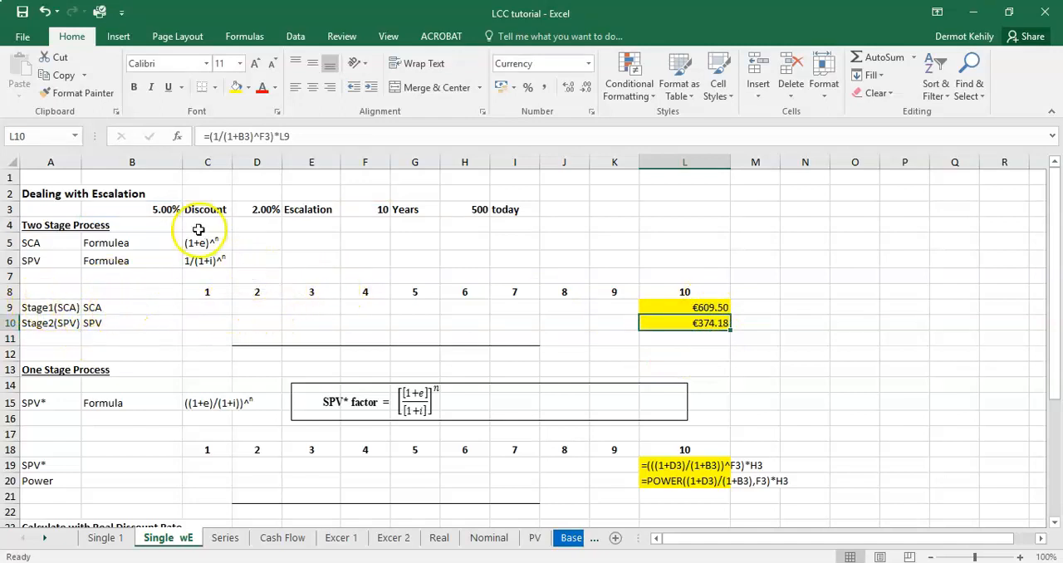
{"action": "left_click", "coordinate": [698, 306]}
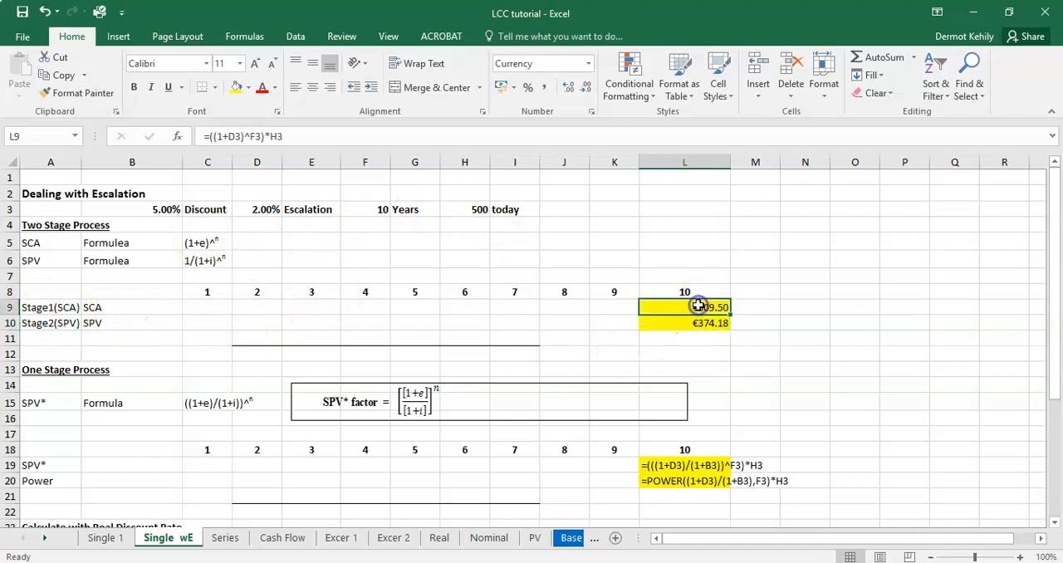
{"action": "double_click", "coordinate": [698, 306]}
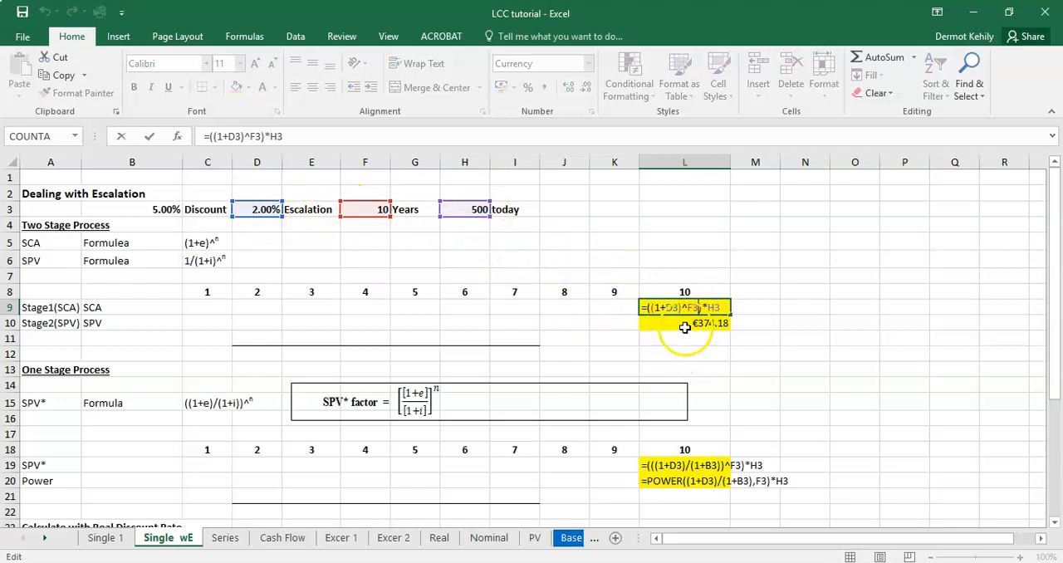
{"action": "key", "text": "Return"}
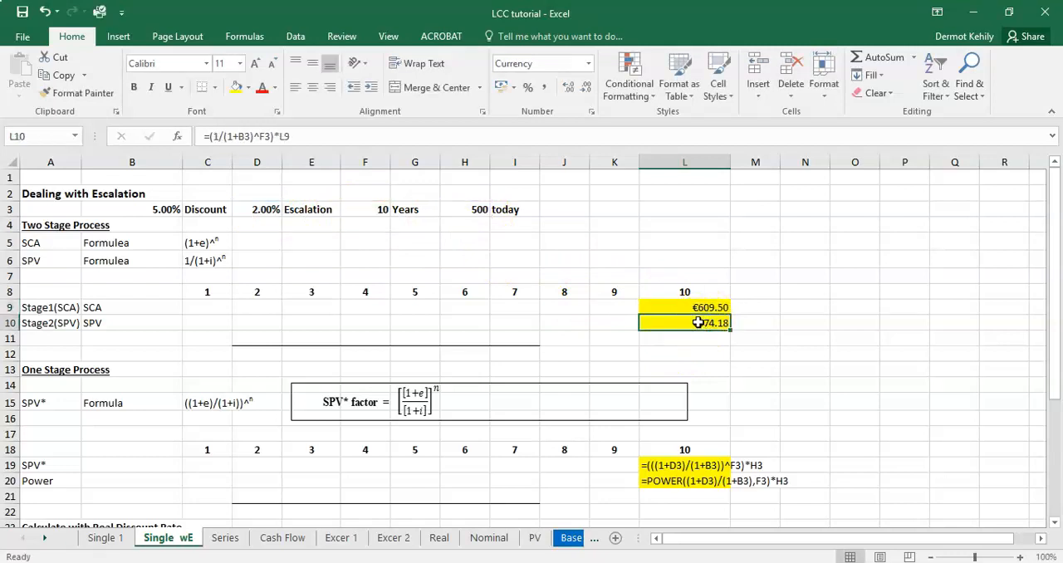
{"action": "double_click", "coordinate": [698, 322]}
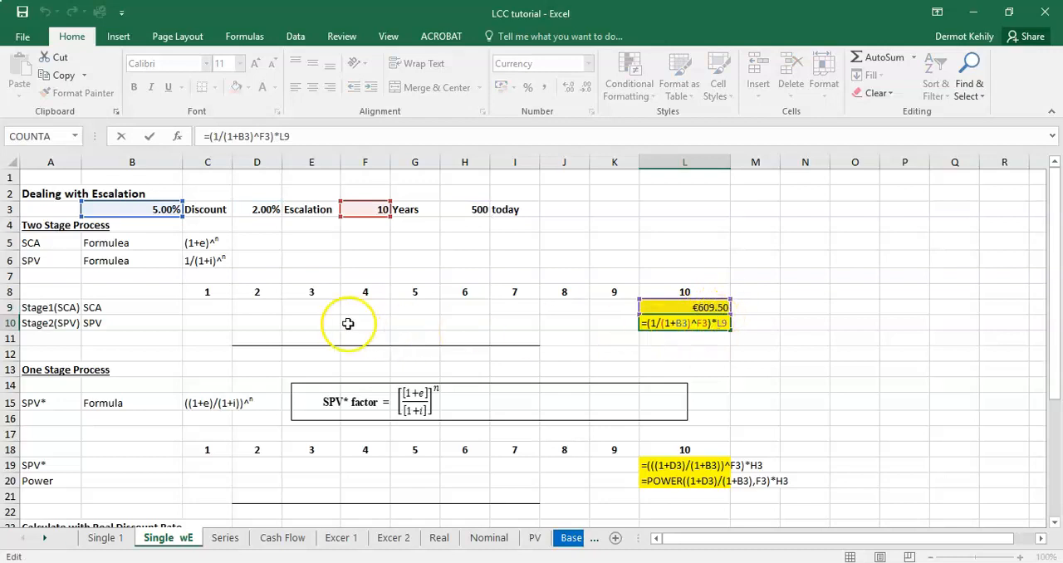
{"action": "key", "text": "Return"}
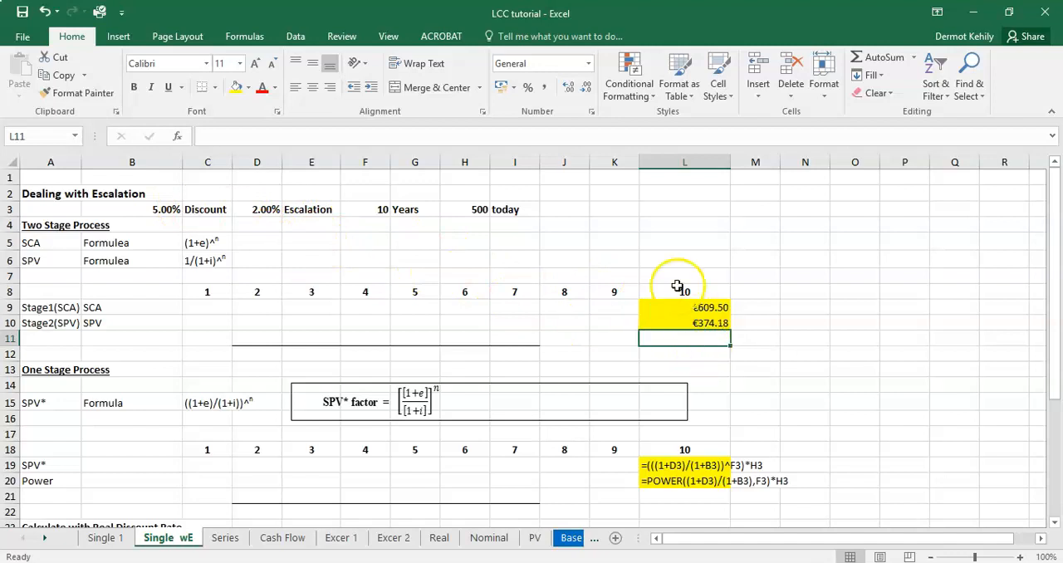
Step: Set the discount rate in B3 to 2% to test its effect on the stage 2 present value
{"action": "left_click", "coordinate": [172, 208]}
{"action": "double_click", "coordinate": [208, 134]}
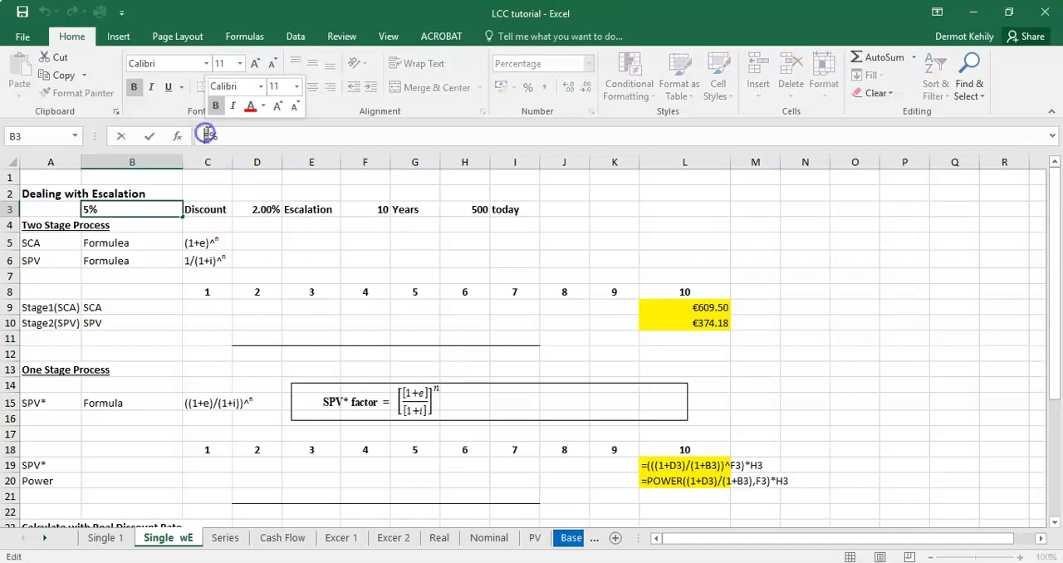
{"action": "type", "text": "2"}
{"action": "key", "text": "Return"}
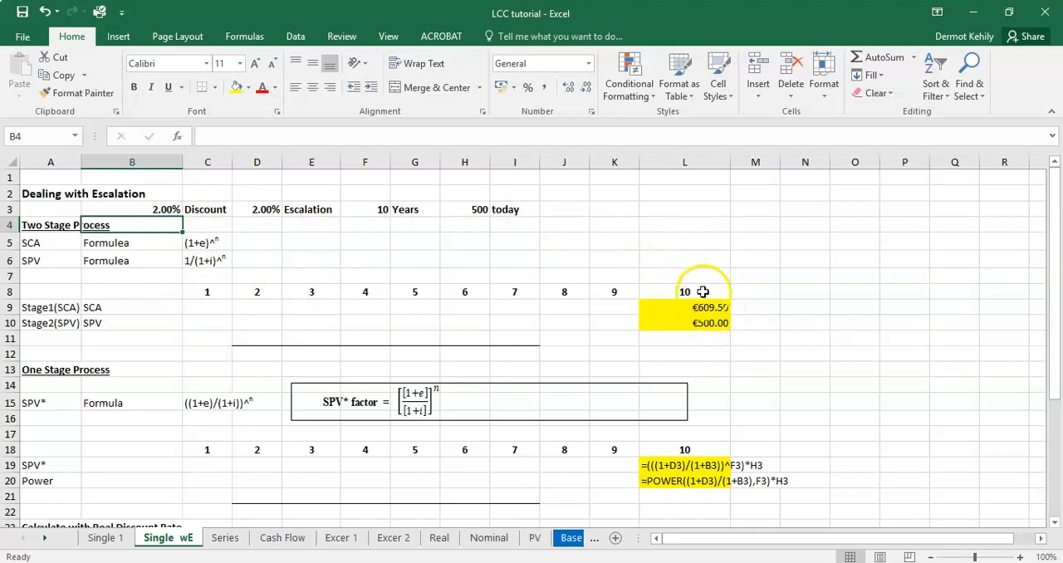
Step: Try an escalation rate of 5% in D3, check the stage 2 result and undo both rate changes
{"action": "left_click", "coordinate": [262, 213]}
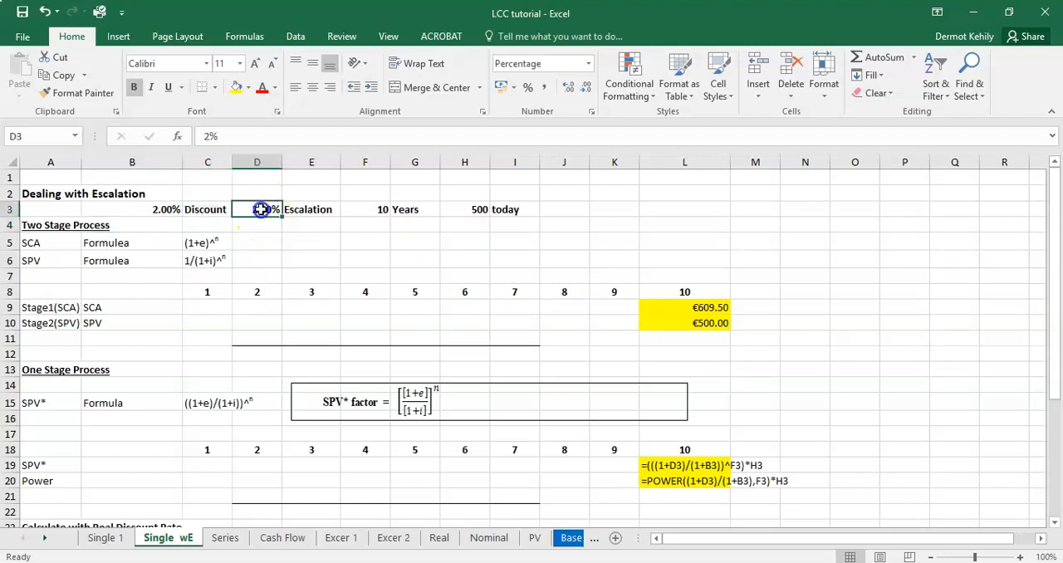
{"action": "double_click", "coordinate": [205, 137]}
{"action": "type", "text": "5%"}
{"action": "key", "text": "Return"}
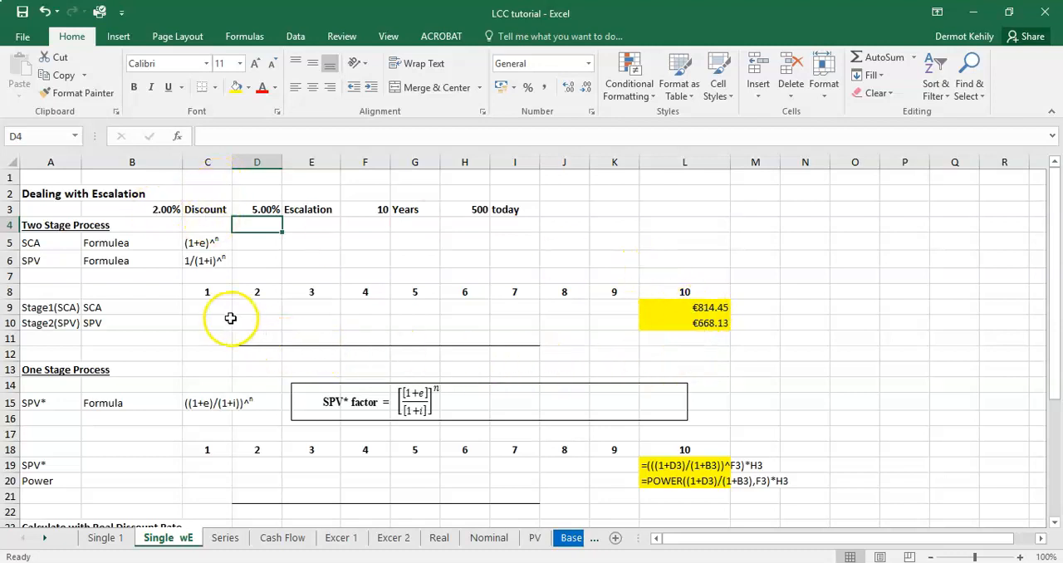
{"action": "left_click", "coordinate": [701, 326]}
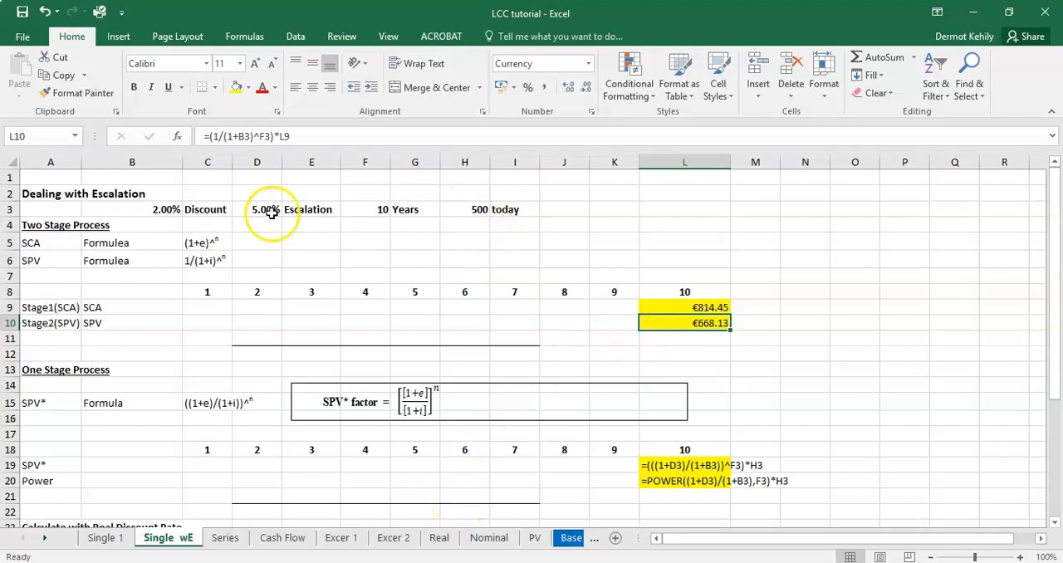
{"action": "left_click", "coordinate": [45, 12]}
{"action": "left_click", "coordinate": [45, 12]}
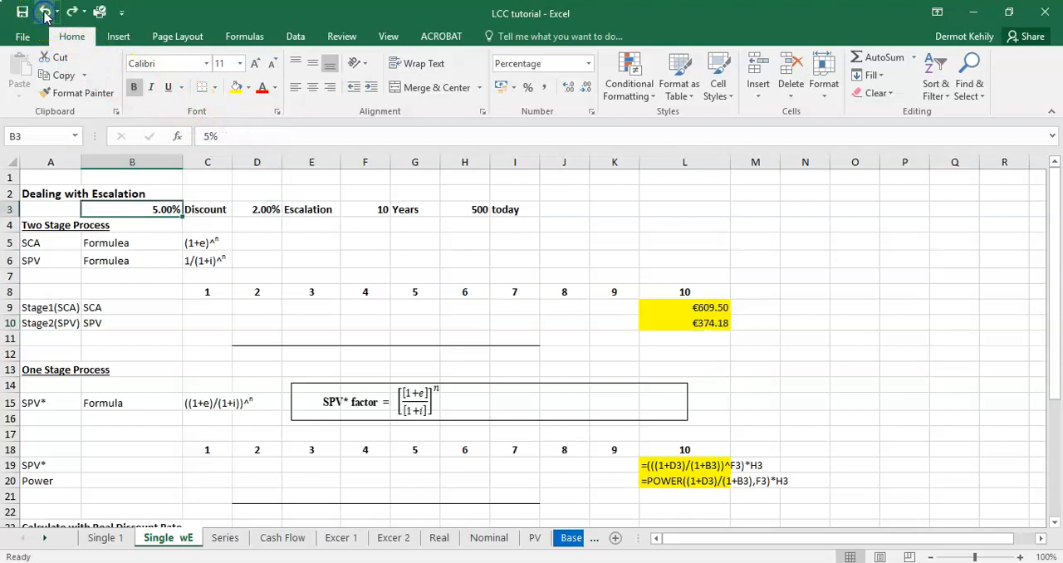
{"action": "left_click", "coordinate": [714, 323]}
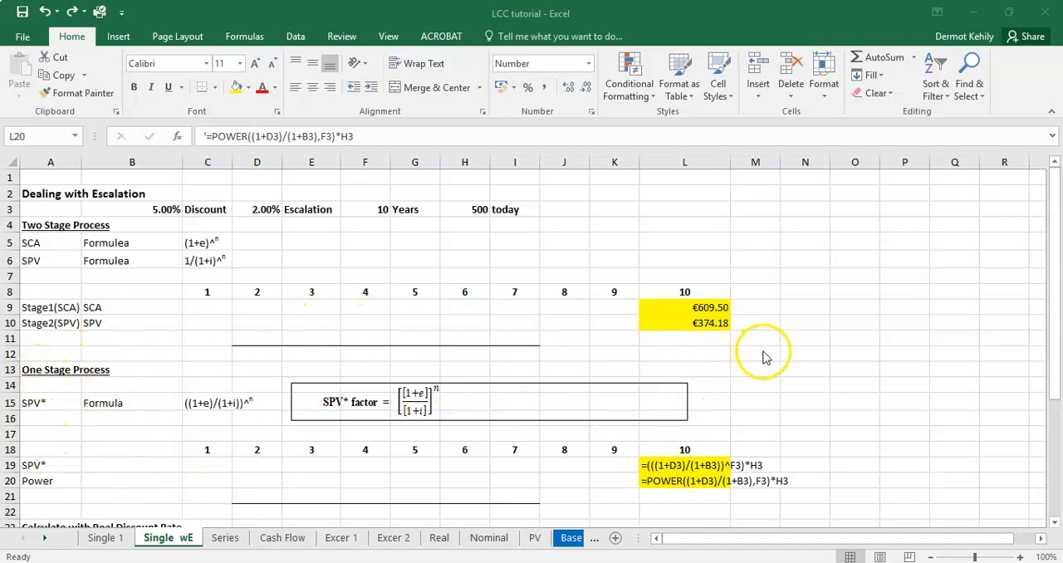
Step: Review the one-stage SPV* factor in C15 and the SPV* and POWER formula texts in L19 and L20
{"action": "left_click_drag", "start_coordinate": [1056, 242], "coordinate": [1060, 278]}
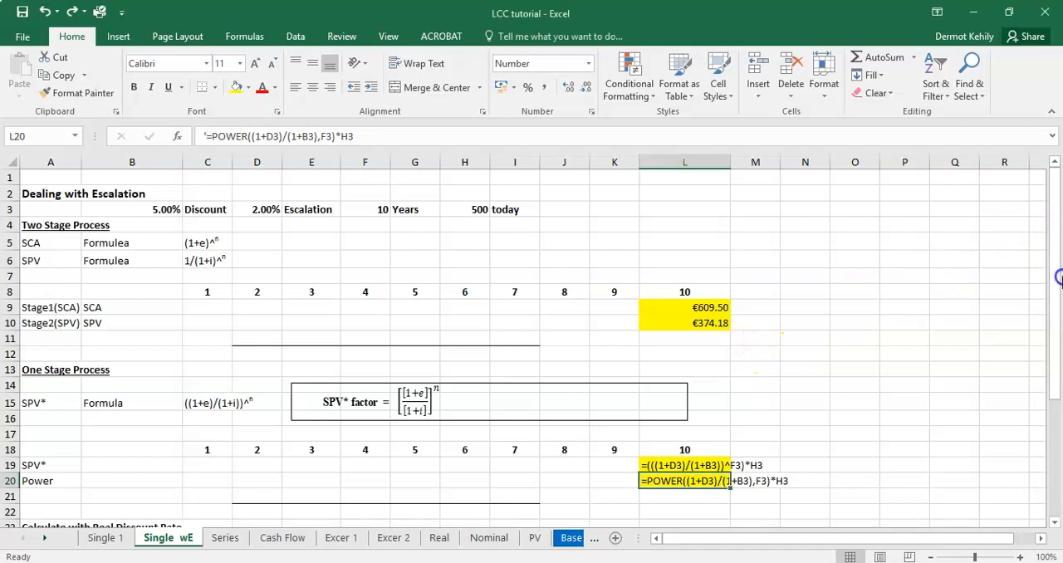
{"action": "scroll", "coordinate": [1054, 523], "scroll_direction": "down", "scroll_amount": 2}
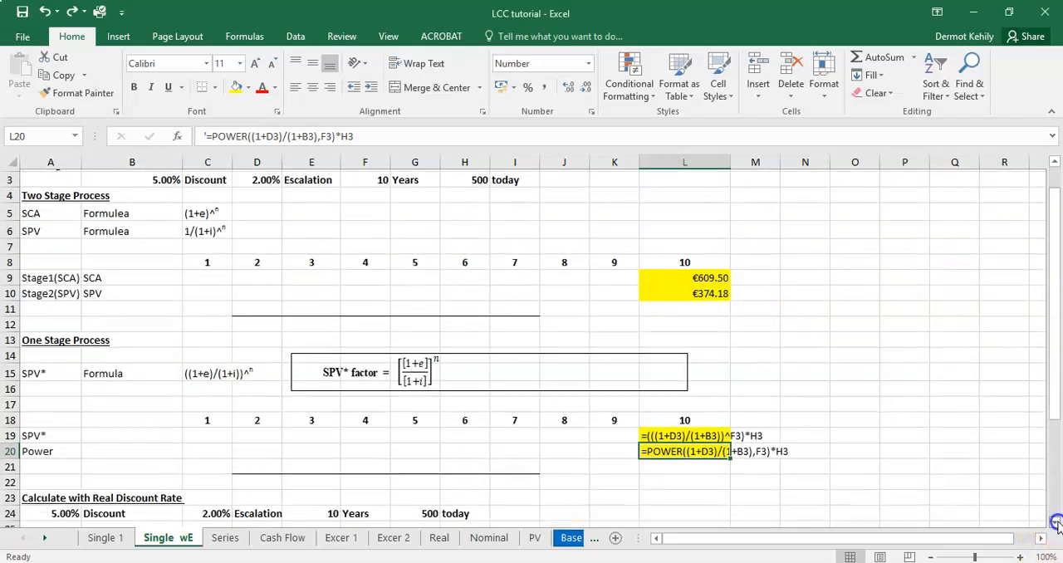
{"action": "left_click", "coordinate": [819, 351]}
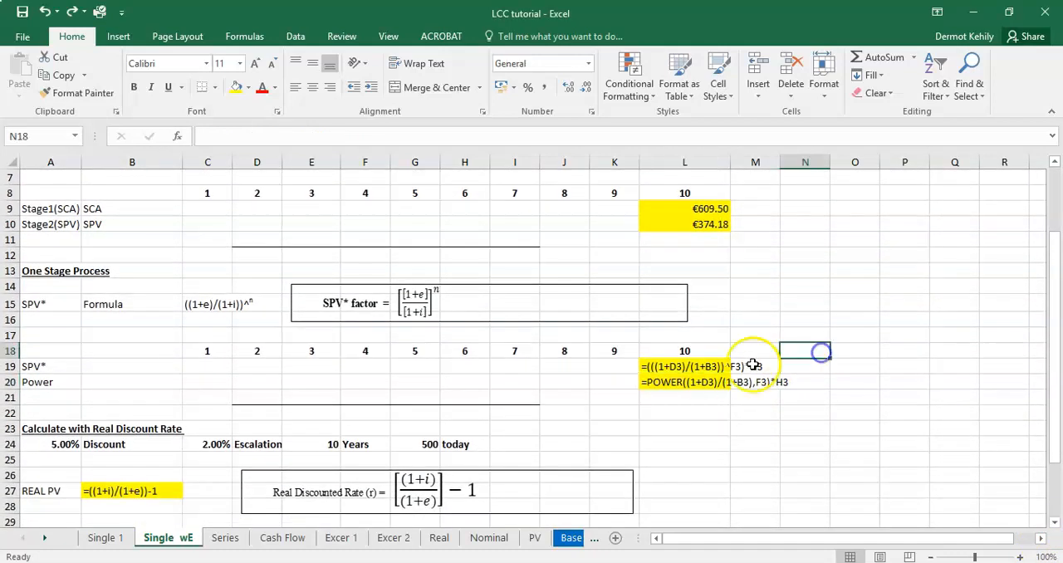
{"action": "left_click", "coordinate": [651, 367]}
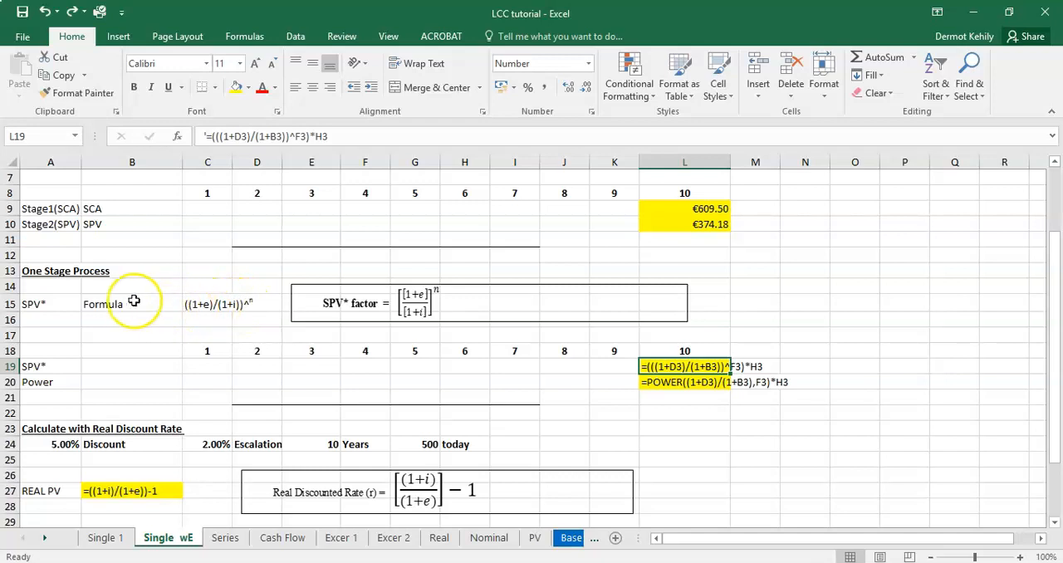
{"action": "left_click", "coordinate": [214, 304]}
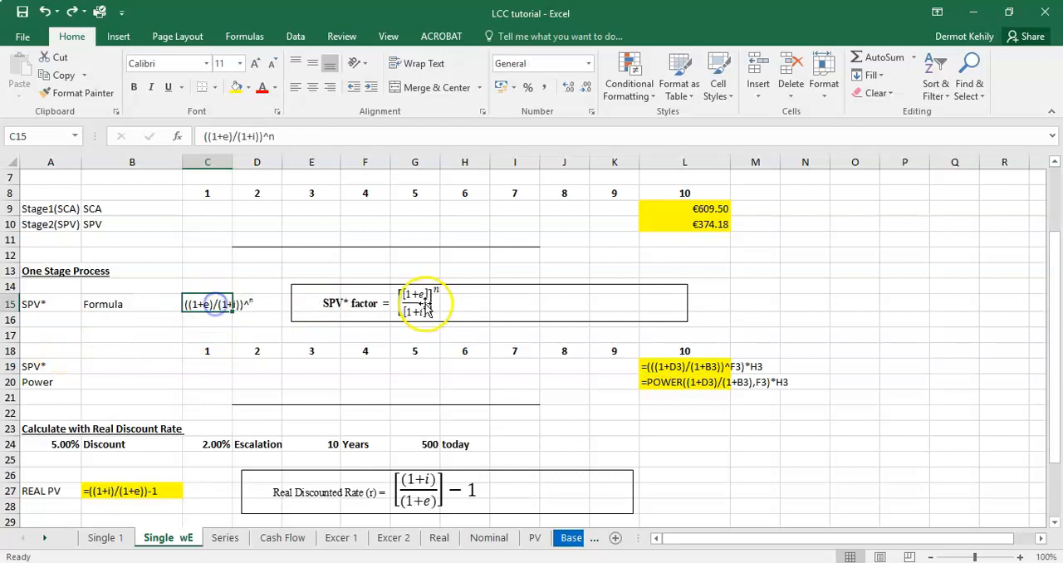
{"action": "left_click", "coordinate": [655, 383]}
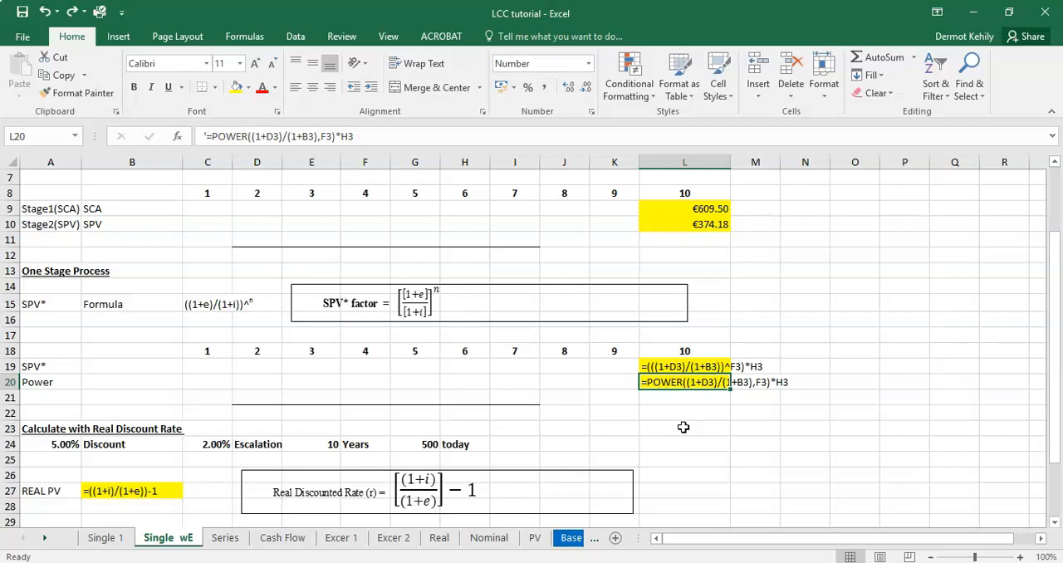
Step: Replace the formula text in L19 with the working SPV* factor formula =((1+D3)/(1+B3))^F3
{"action": "left_click", "coordinate": [672, 365]}
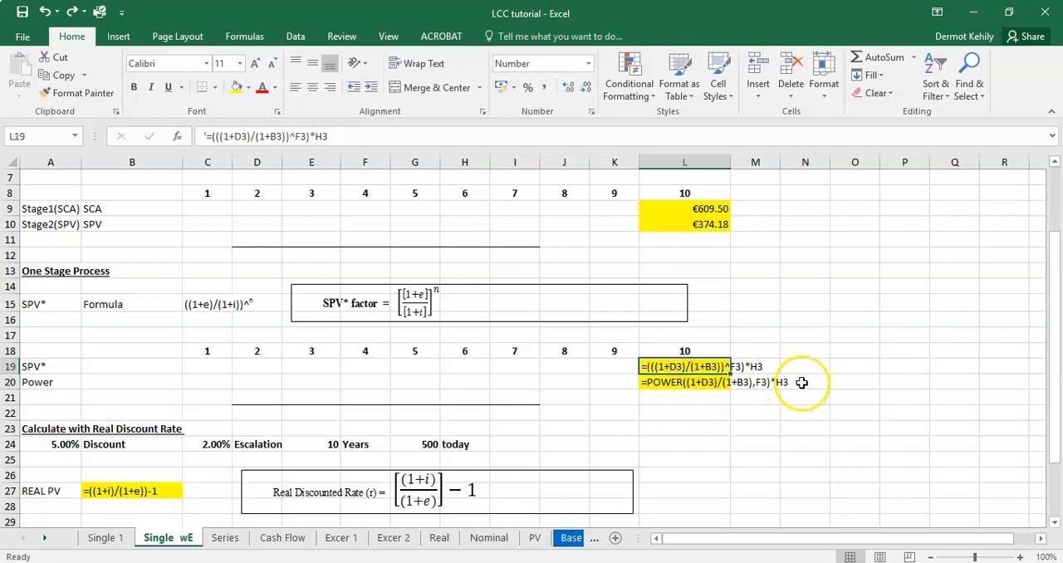
{"action": "key", "text": "Delete"}
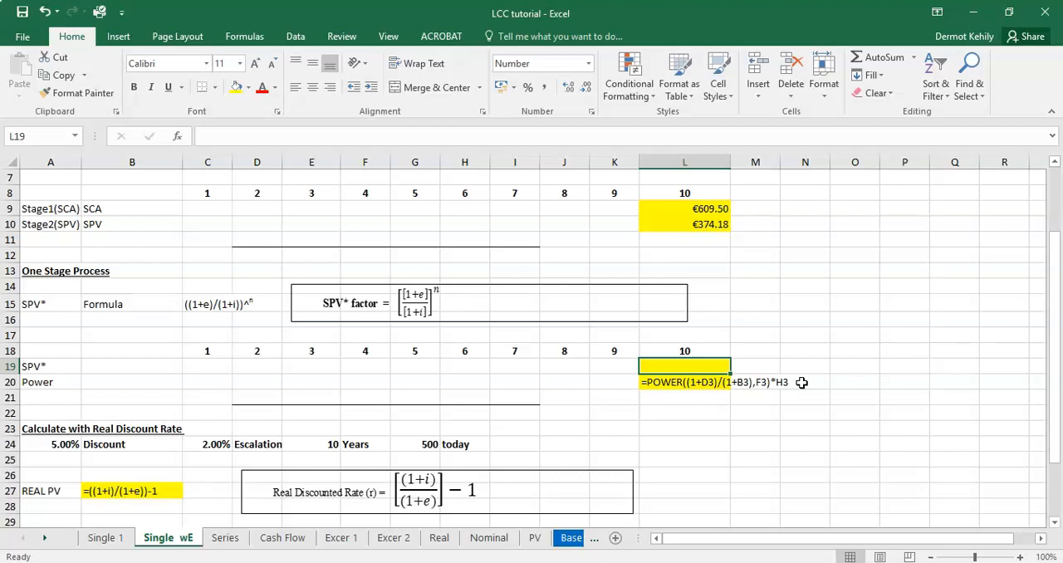
{"action": "type", "text": "=(1+"}
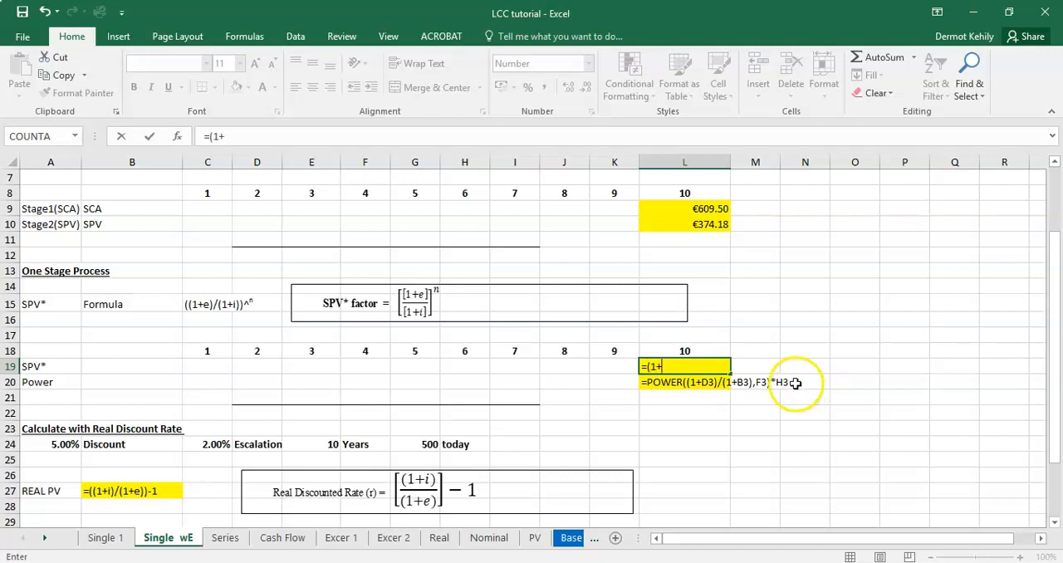
{"action": "scroll", "coordinate": [793, 381], "scroll_direction": "up", "scroll_amount": 2}
{"action": "left_click", "coordinate": [252, 210]}
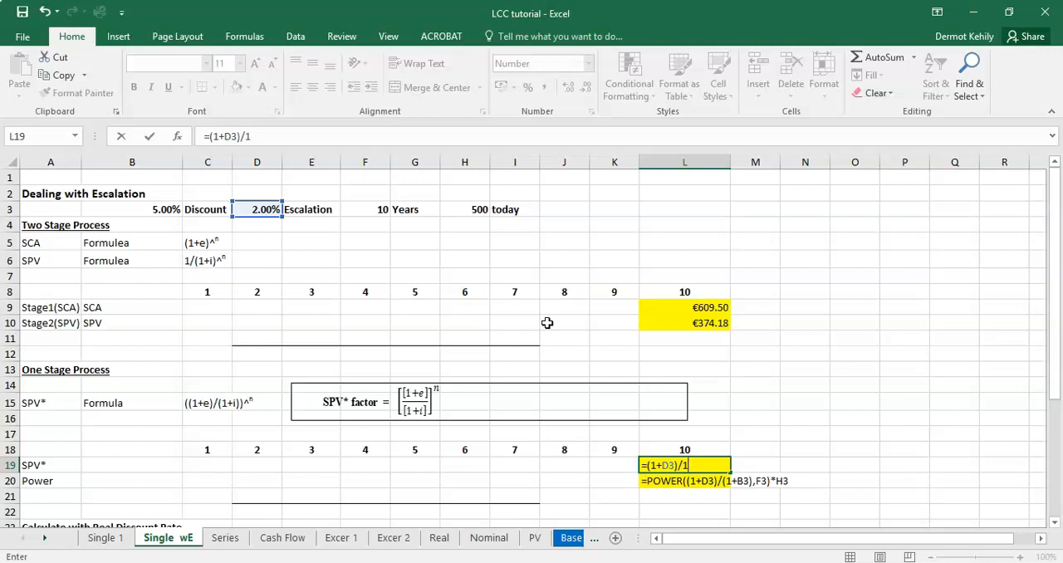
{"action": "left_click", "coordinate": [166, 209]}
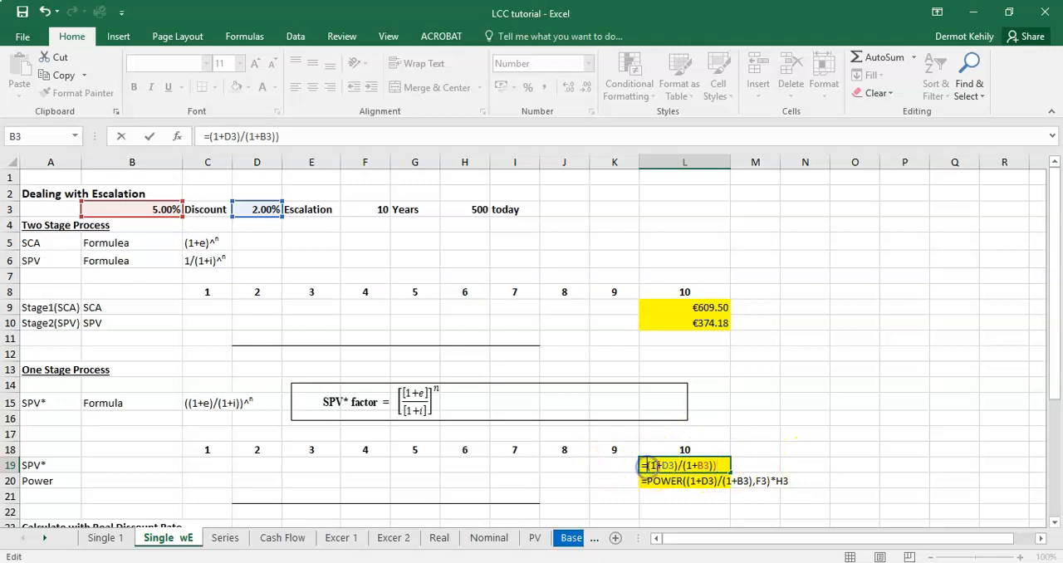
{"action": "left_click", "coordinate": [656, 466]}
{"action": "type", "text": "("}
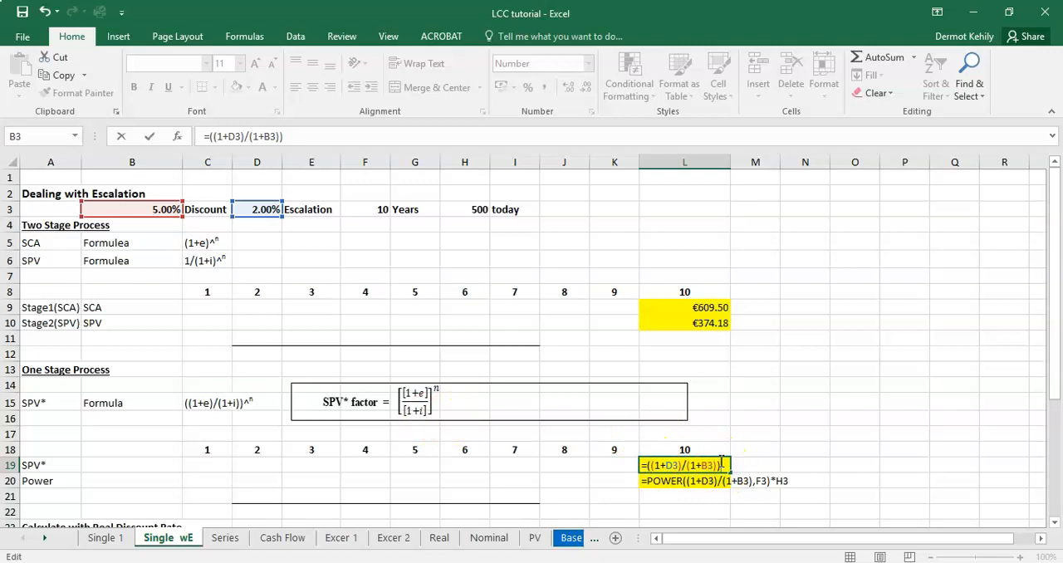
{"action": "left_click", "coordinate": [378, 208]}
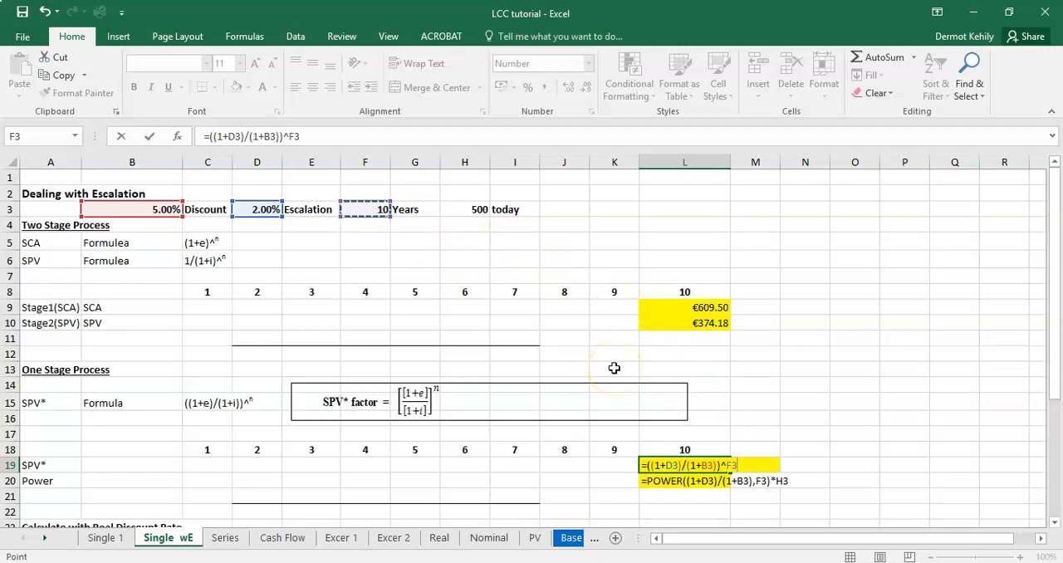
{"action": "key", "text": "Return"}
Step: Enclose the SPV* factor in L19 in brackets and multiply it by today's cost, giving =(((1+D3)/(1+B3))^F3)*H3
{"action": "left_click", "coordinate": [707, 465]}
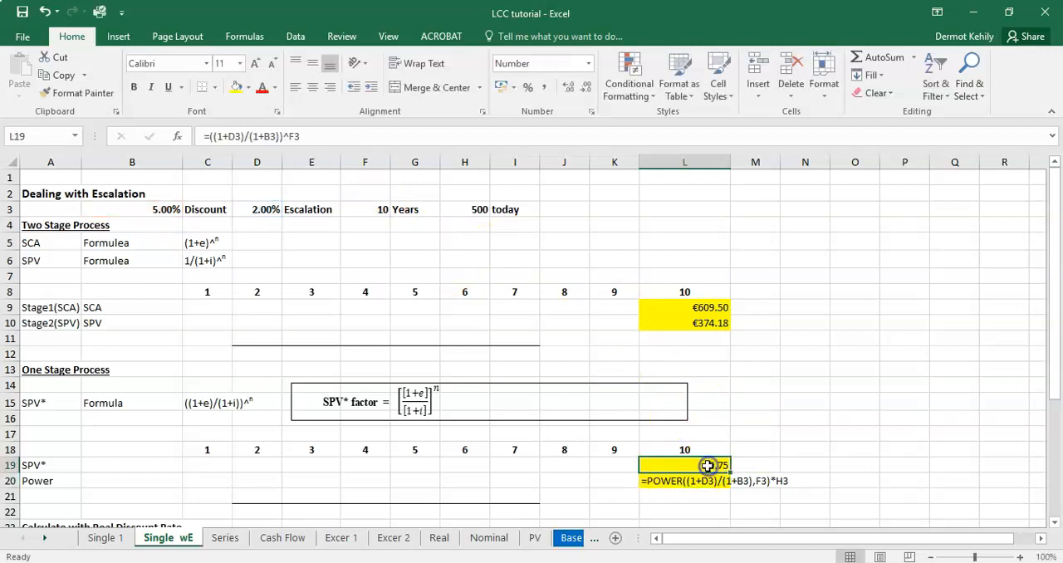
{"action": "left_click", "coordinate": [309, 138]}
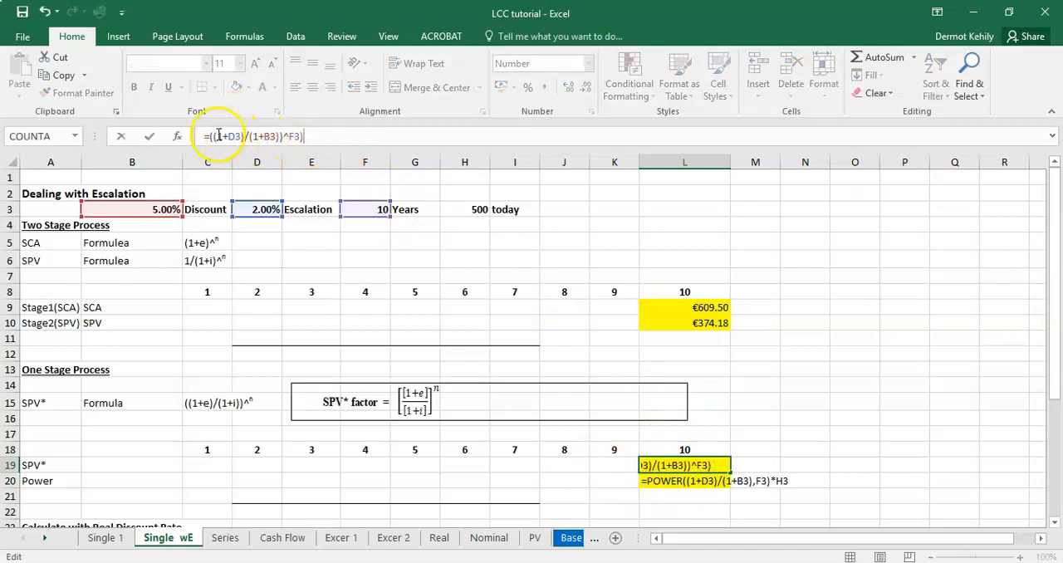
{"action": "type", "text": "("}
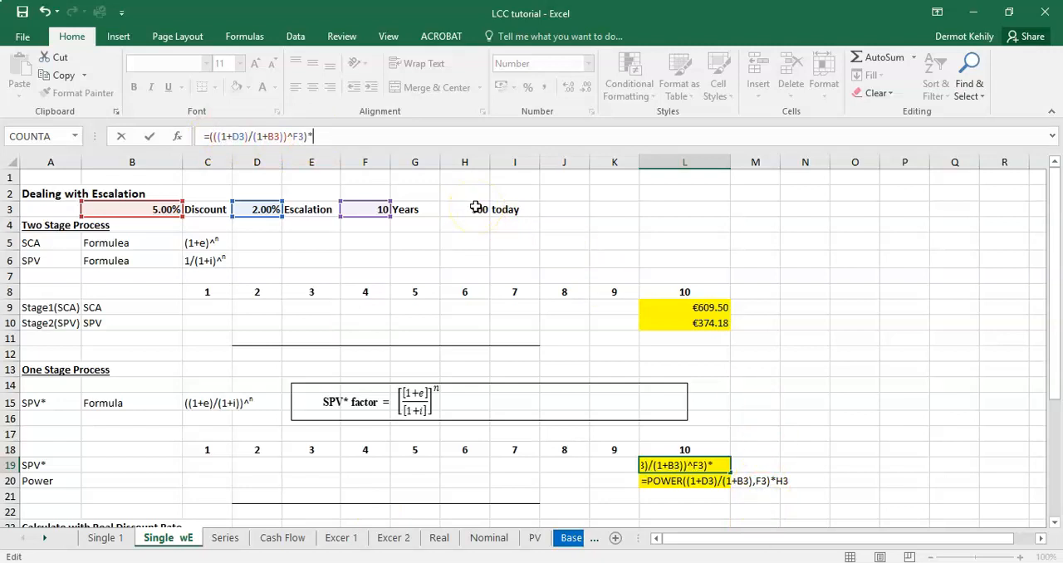
{"action": "left_click", "coordinate": [475, 207]}
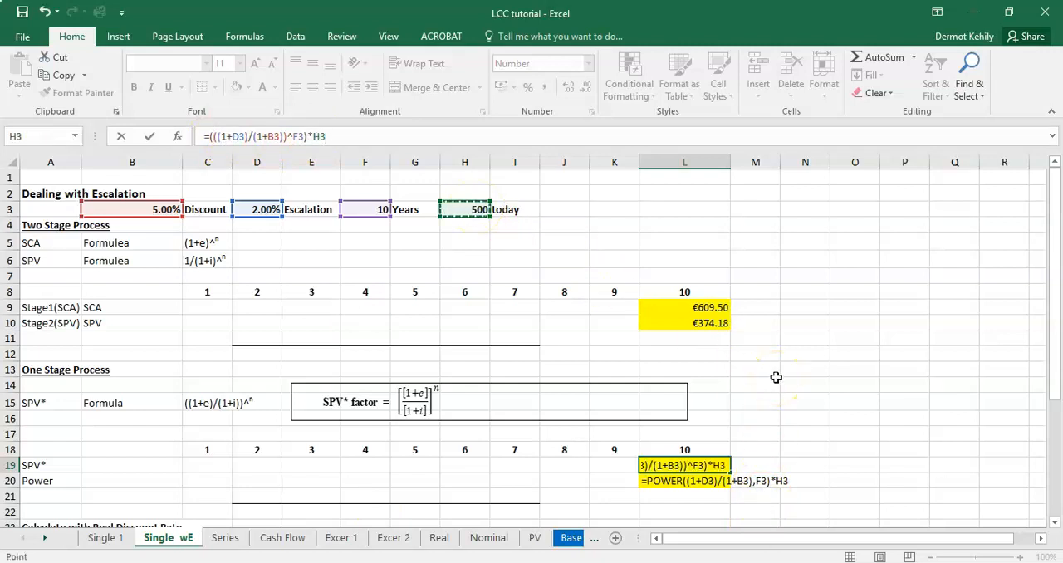
{"action": "key", "text": "Return"}
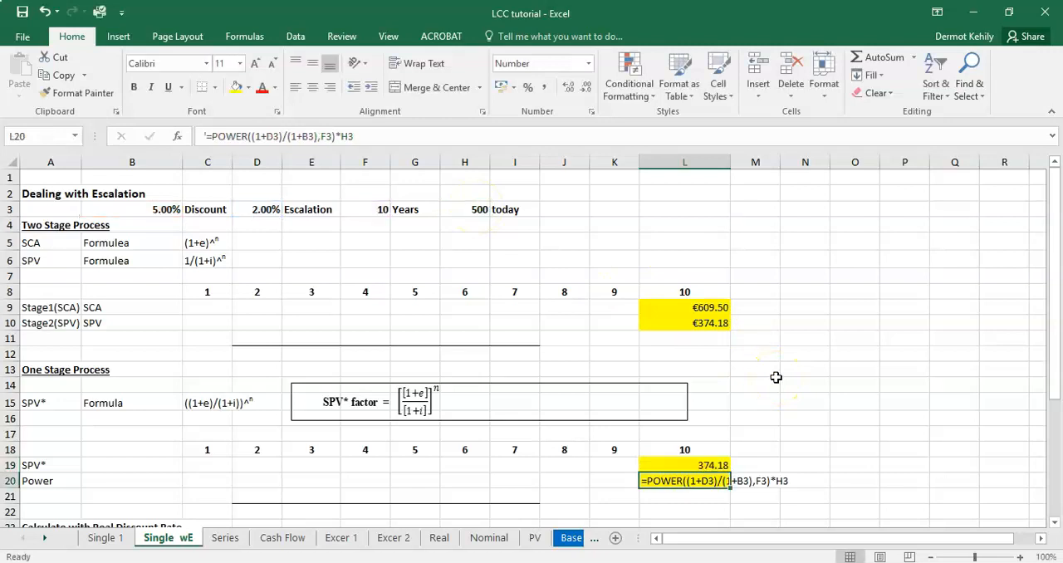
Step: Check the cell references used by the one-stage SPV* formula in L19
{"action": "left_click", "coordinate": [717, 466]}
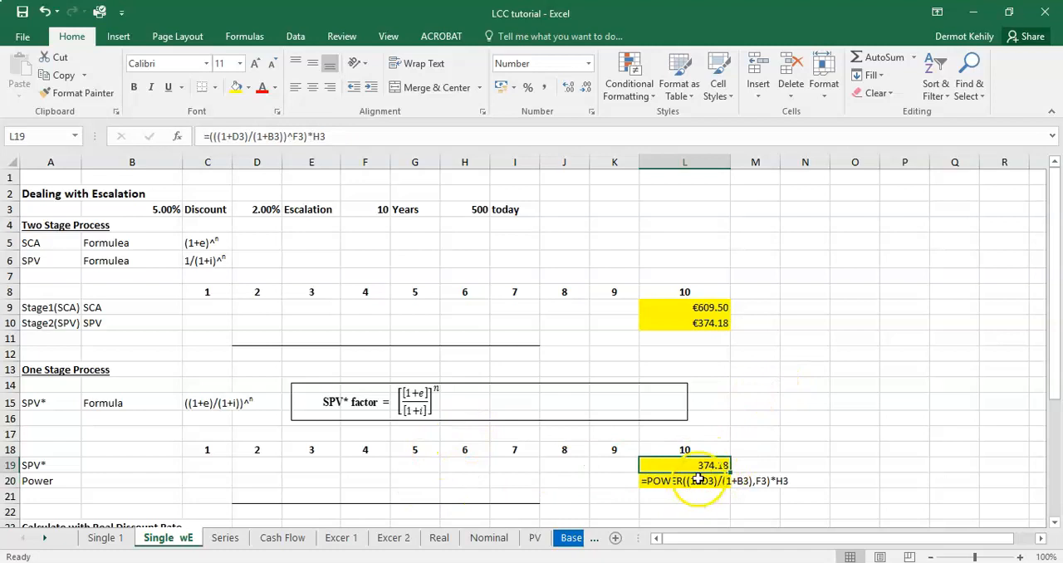
{"action": "double_click", "coordinate": [706, 465]}
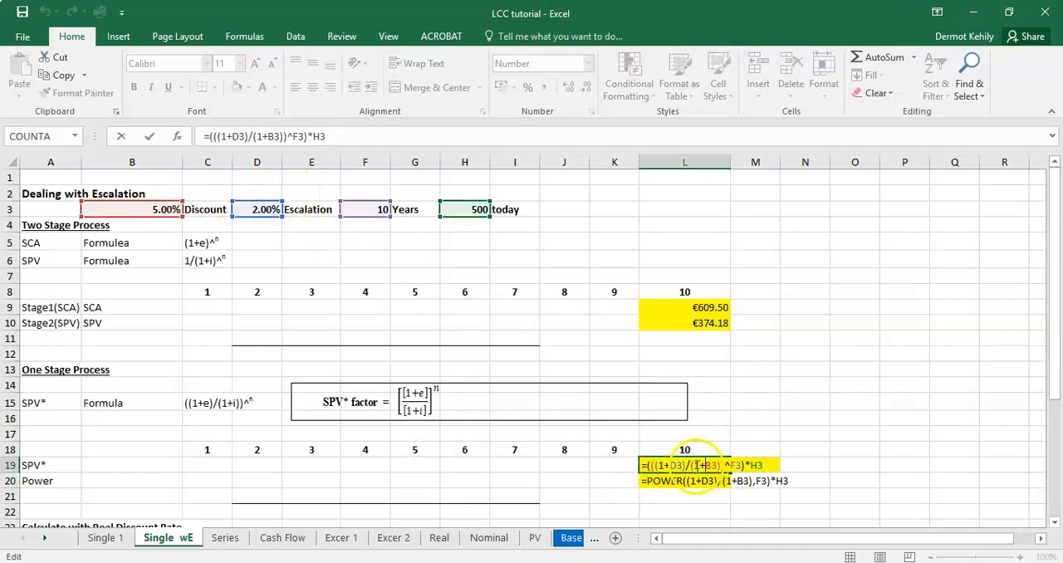
{"action": "key", "text": "Return"}
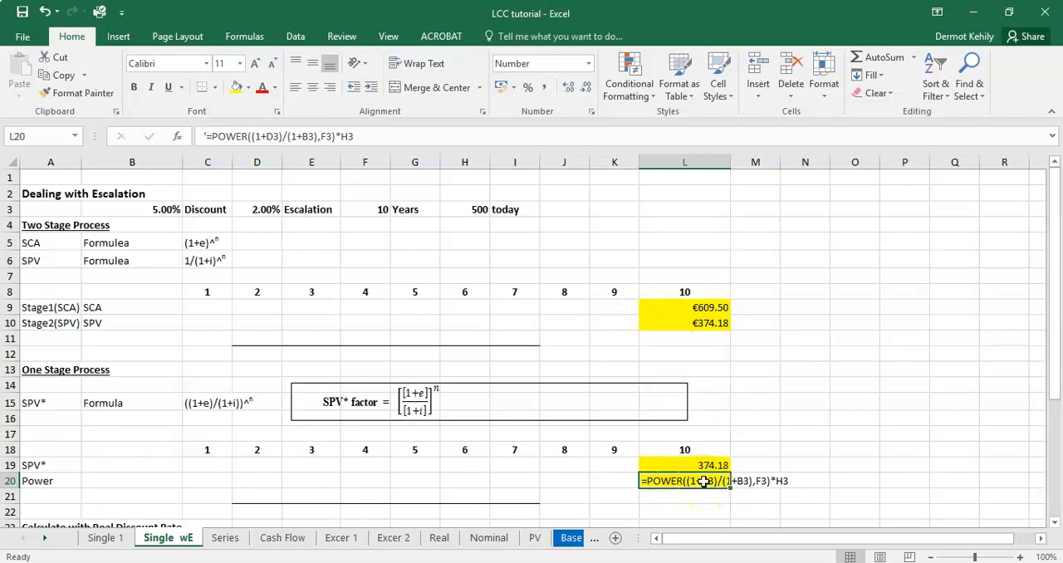
Step: Replace the formula text in L20 with the working function =POWER((1+D3)/(1+B3),F3)
{"action": "key", "text": "Delete"}
{"action": "type", "text": "=power"}
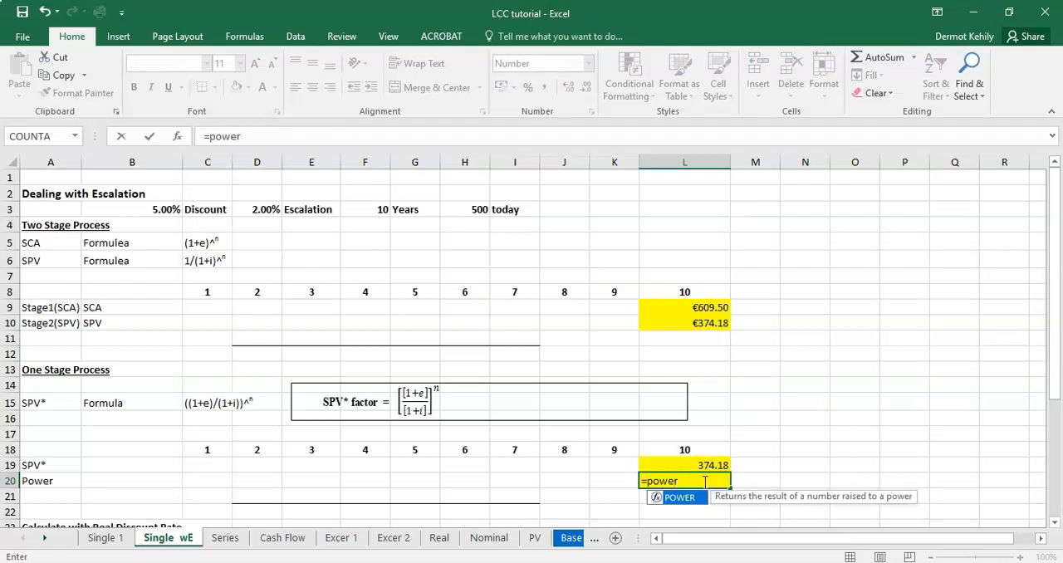
{"action": "type", "text": "(1+"}
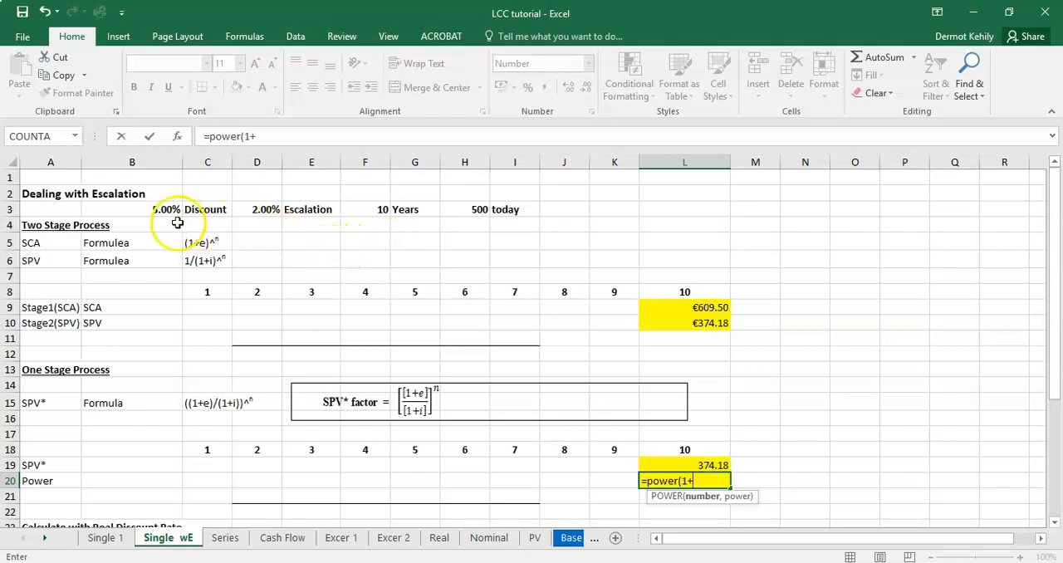
{"action": "left_click", "coordinate": [264, 209]}
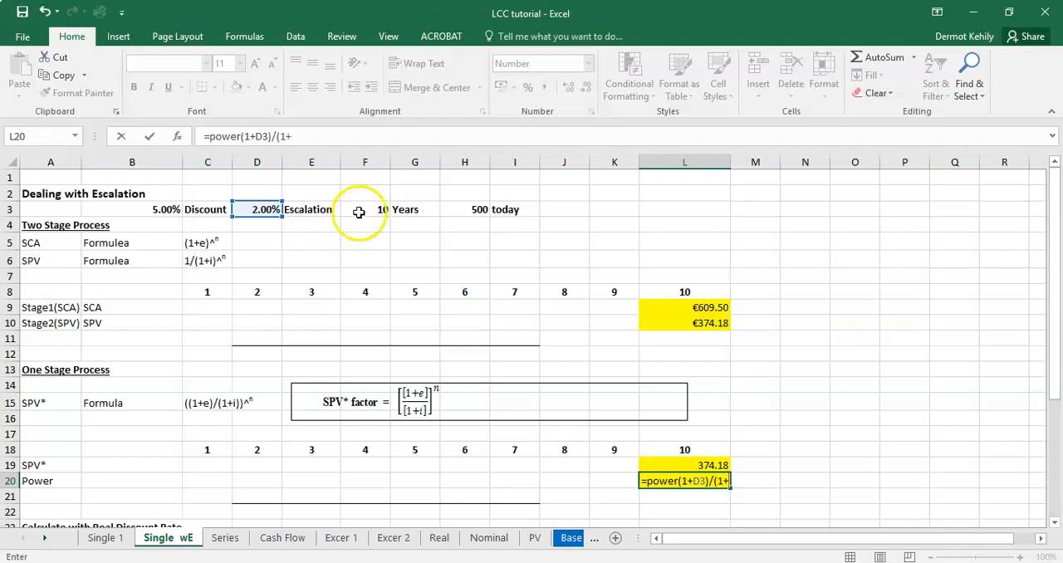
{"action": "left_click", "coordinate": [156, 208]}
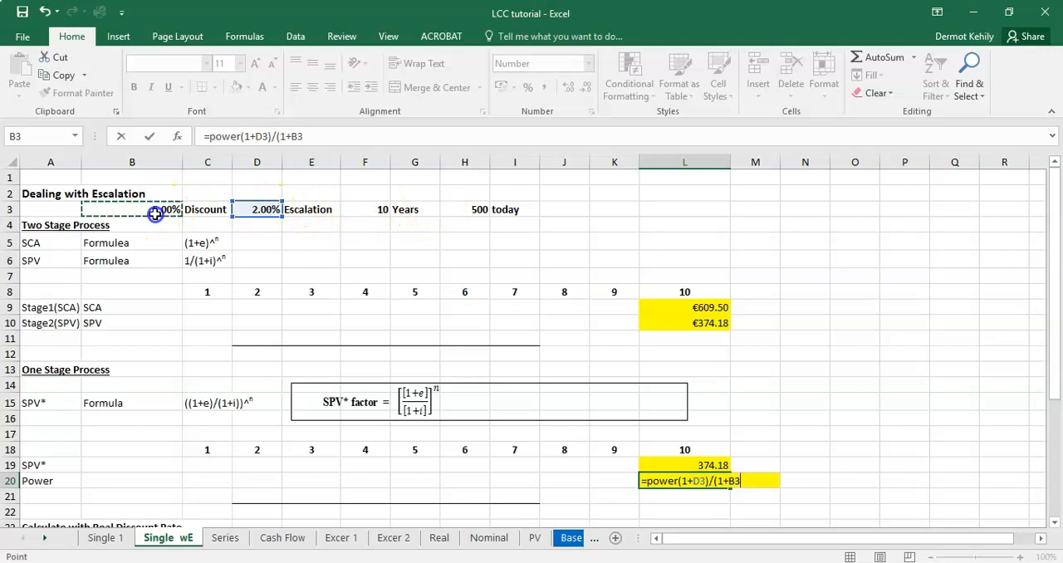
{"action": "type", "text": "),"}
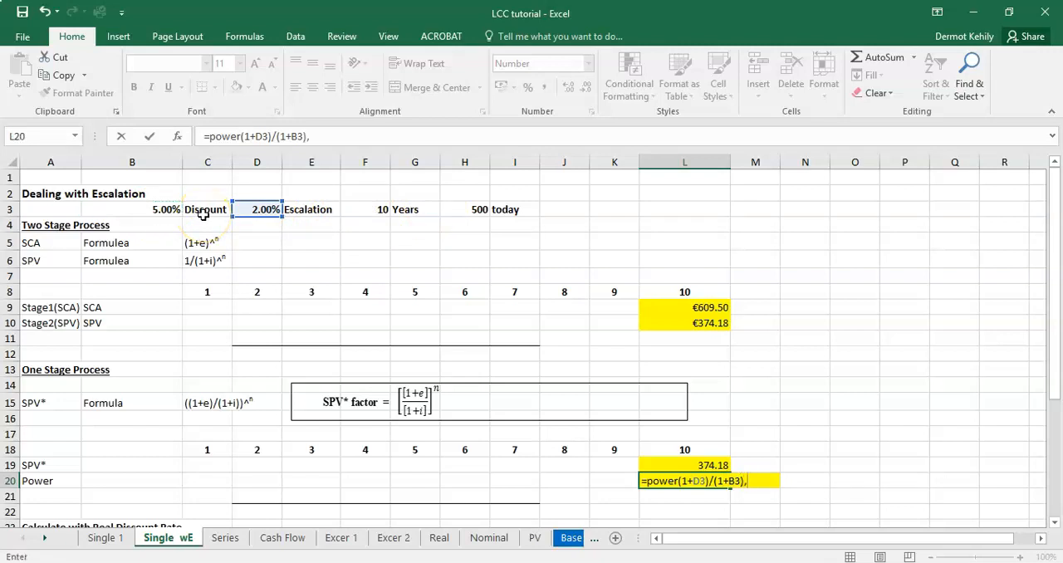
{"action": "left_click", "coordinate": [371, 209]}
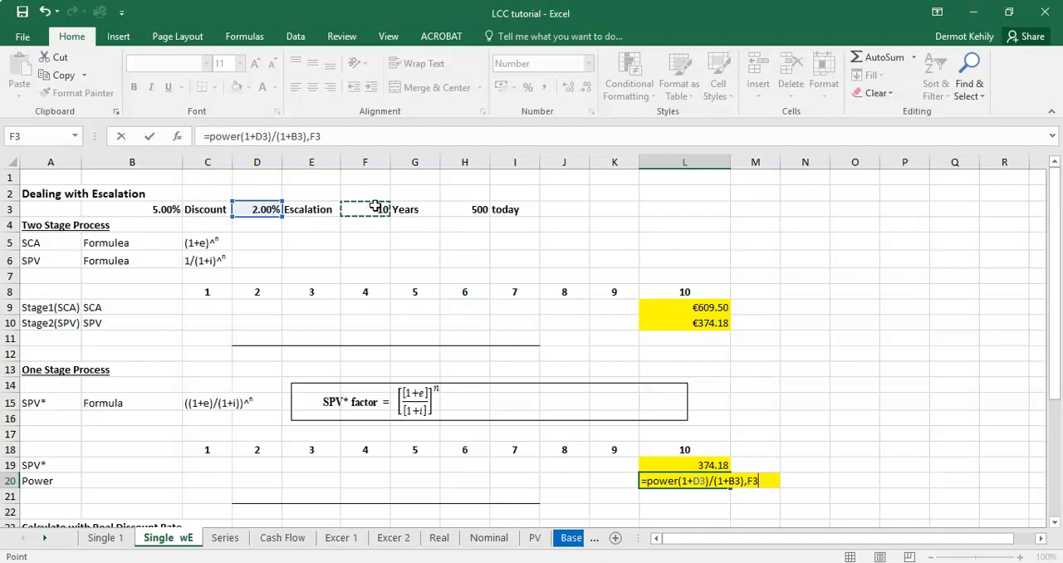
{"action": "left_click", "coordinate": [674, 480]}
{"action": "left_click", "coordinate": [679, 482]}
{"action": "type", "text": "("}
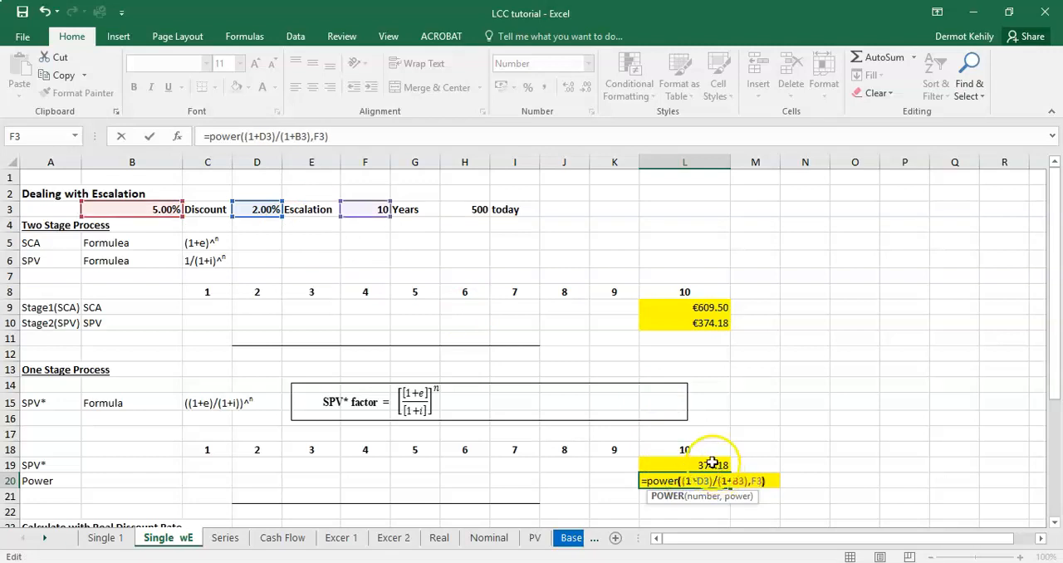
Step: Multiply the POWER function in L20 by today's cost in H3 and compare the result with L19
{"action": "left_click", "coordinate": [371, 134]}
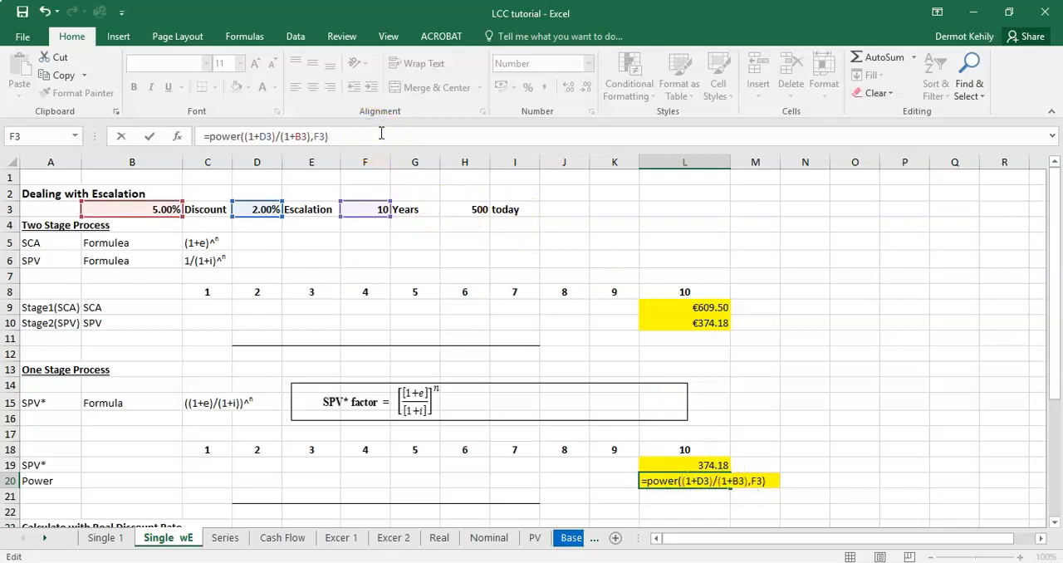
{"action": "left_click", "coordinate": [472, 208]}
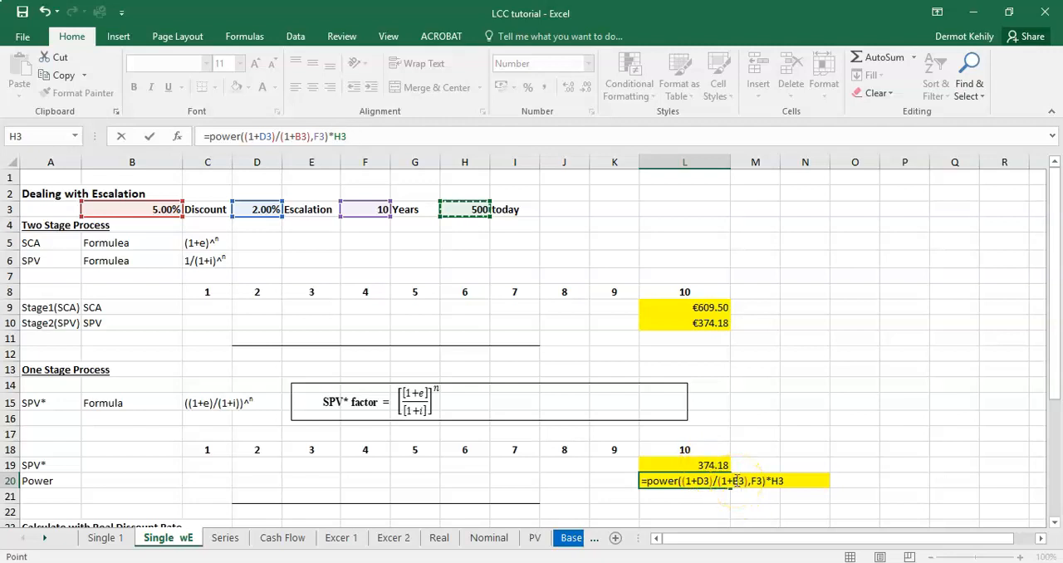
{"action": "key", "text": "Return"}
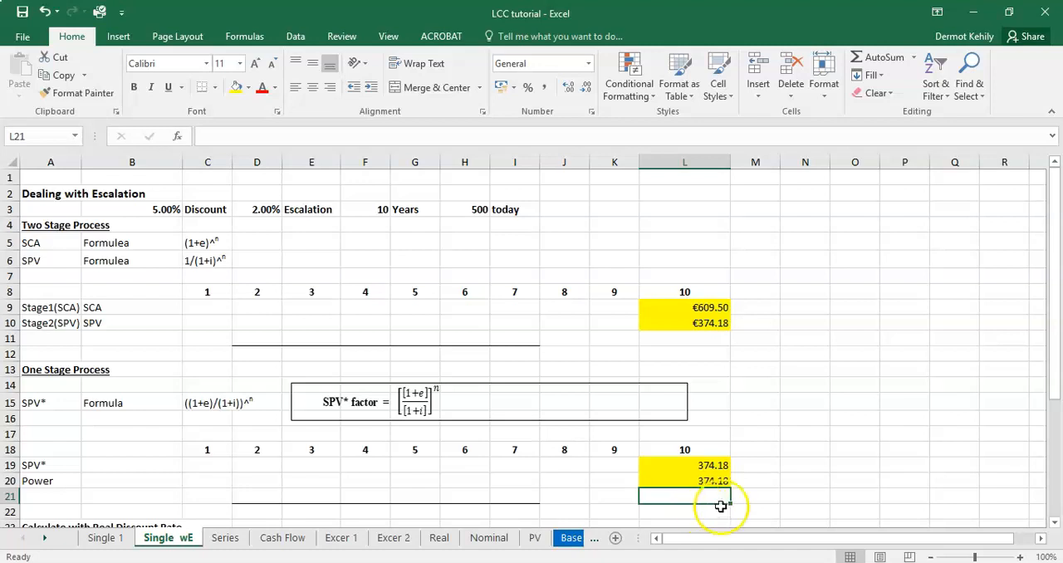
{"action": "left_click", "coordinate": [719, 480]}
{"action": "left_click", "coordinate": [701, 466]}
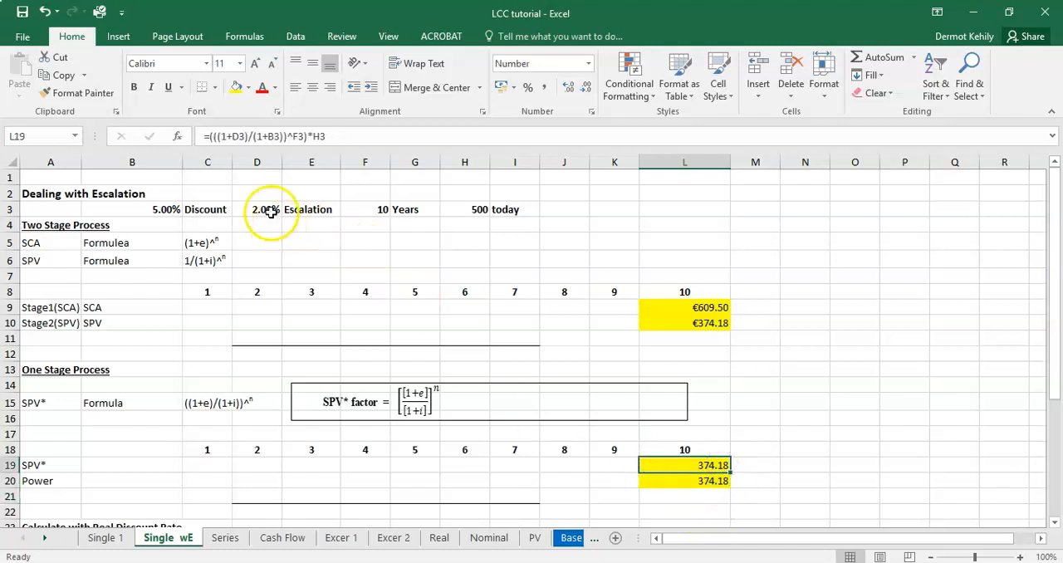
Step: Set the escalation rate in D3 to 5% and check the one-stage results in L19 and L20
{"action": "left_click", "coordinate": [255, 208]}
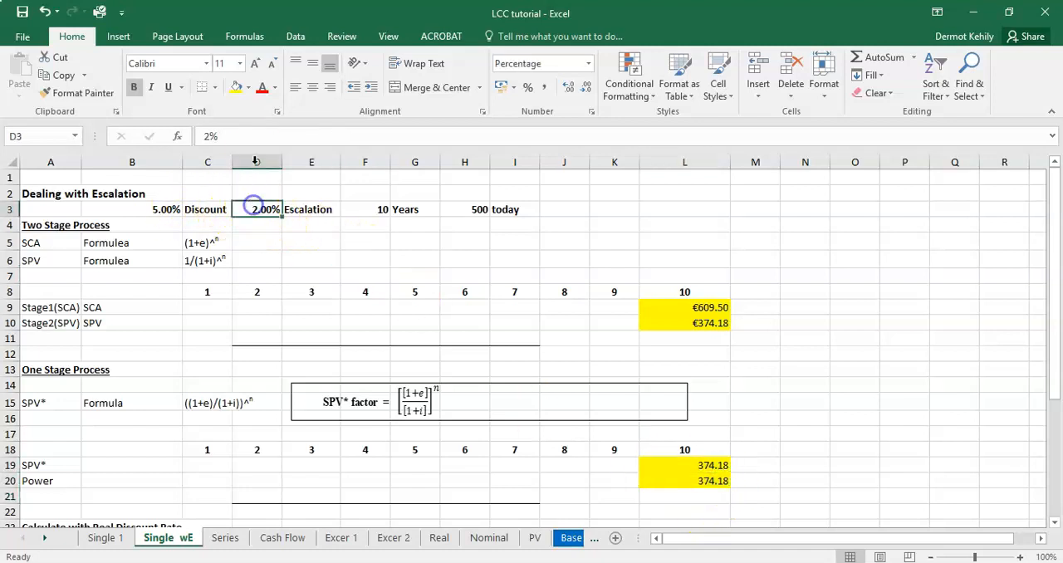
{"action": "left_click", "coordinate": [212, 134]}
{"action": "left_click_drag", "start_coordinate": [199, 136], "coordinate": [221, 129]}
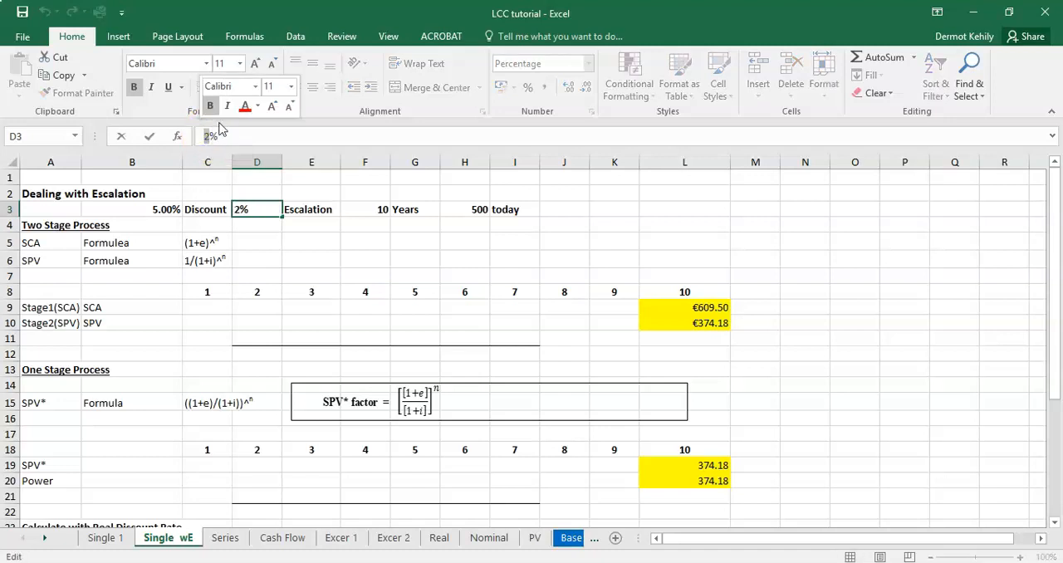
{"action": "type", "text": "5%"}
{"action": "key", "text": "Return"}
{"action": "left_click", "coordinate": [712, 466]}
{"action": "left_click", "coordinate": [712, 480]}
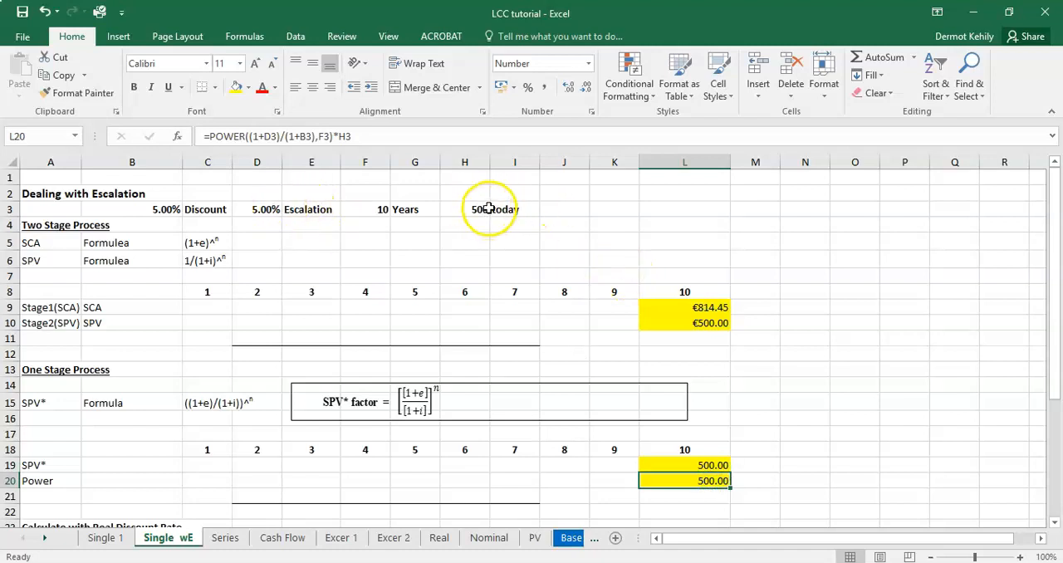
Step: Set the escalation rate in D3 to 1% and compare the stage 2 result in L10 with the SPV* result in L19
{"action": "left_click", "coordinate": [263, 207]}
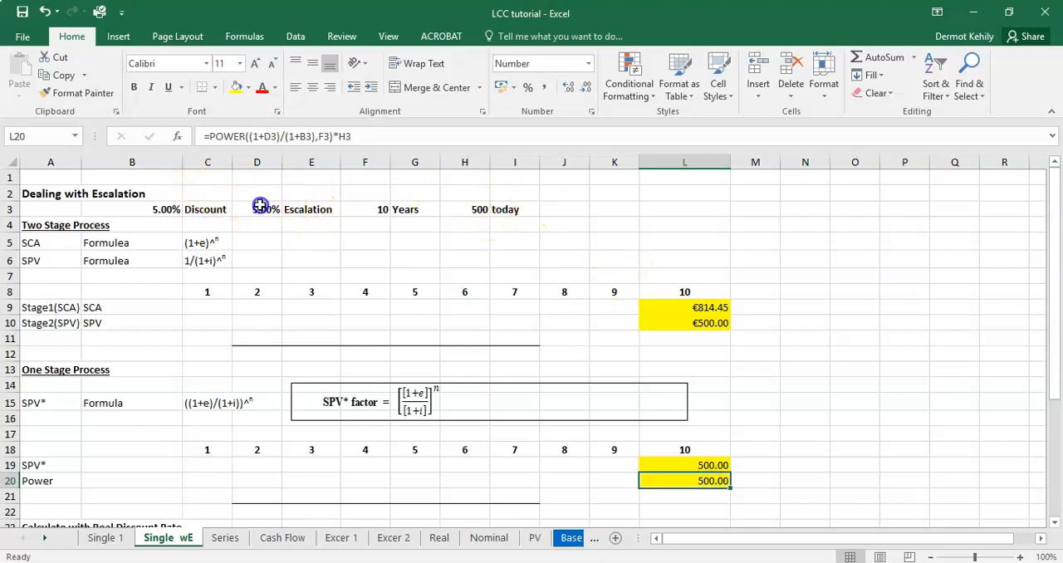
{"action": "left_click", "coordinate": [223, 142]}
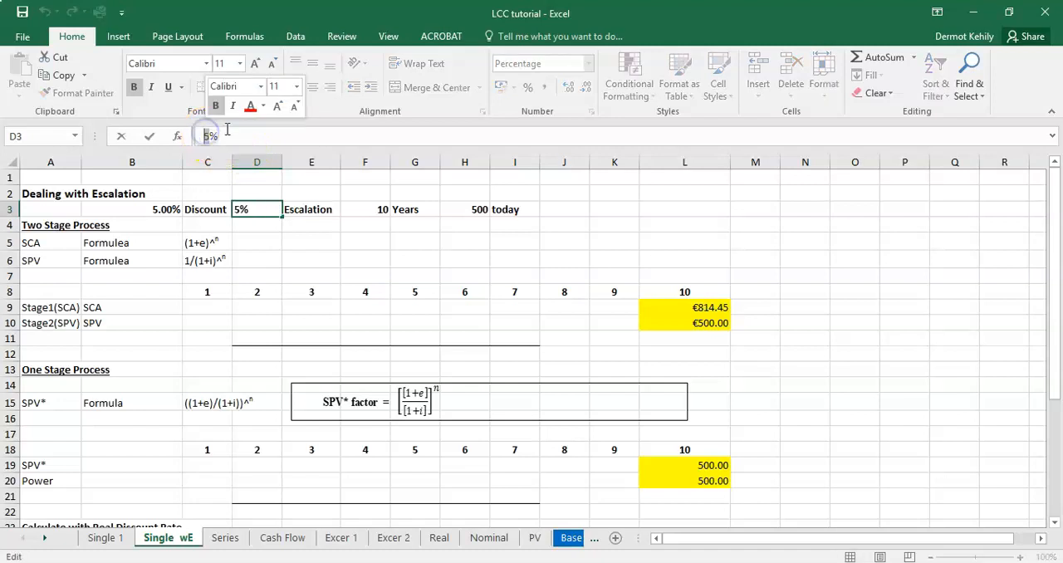
{"action": "key", "text": "BackSpace"}
{"action": "key", "text": "BackSpace"}
{"action": "type", "text": "1%"}
{"action": "key", "text": "Return"}
{"action": "left_click", "coordinate": [705, 326]}
{"action": "left_click", "coordinate": [705, 465]}
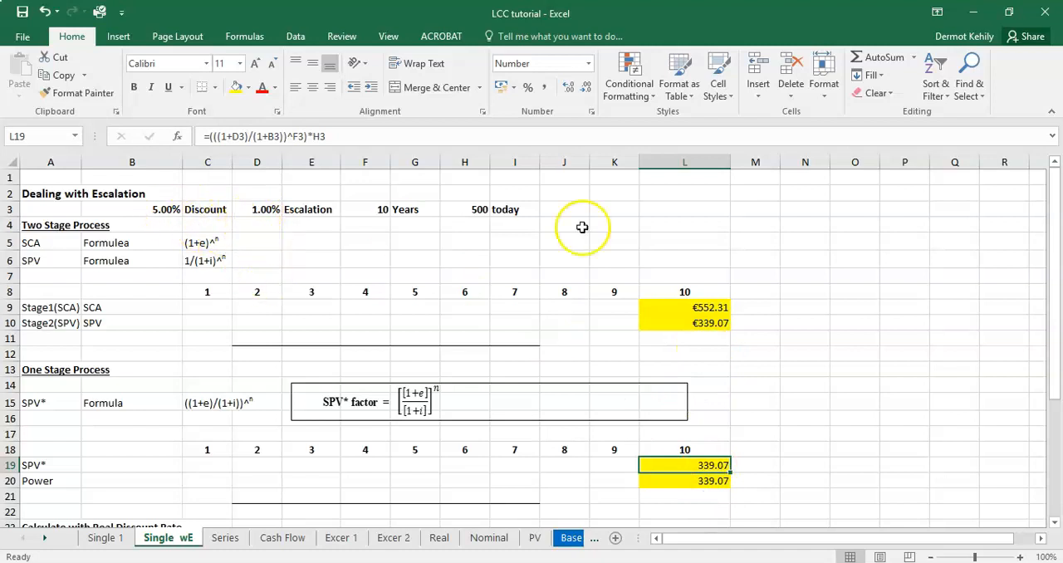
Step: Undo both test changes to the escalation rate in D3
{"action": "left_click", "coordinate": [44, 10]}
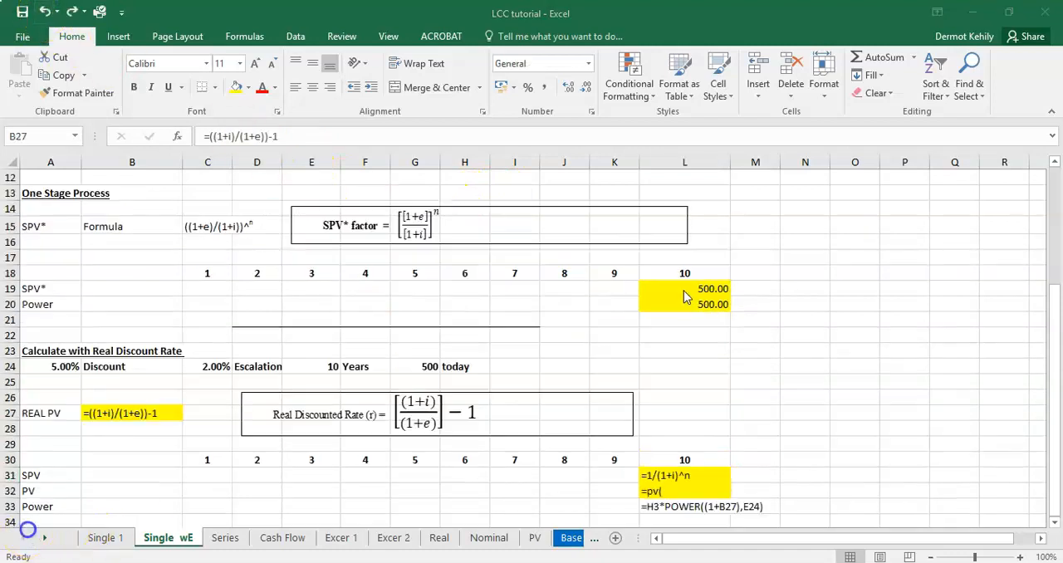
{"action": "left_click", "coordinate": [47, 12]}
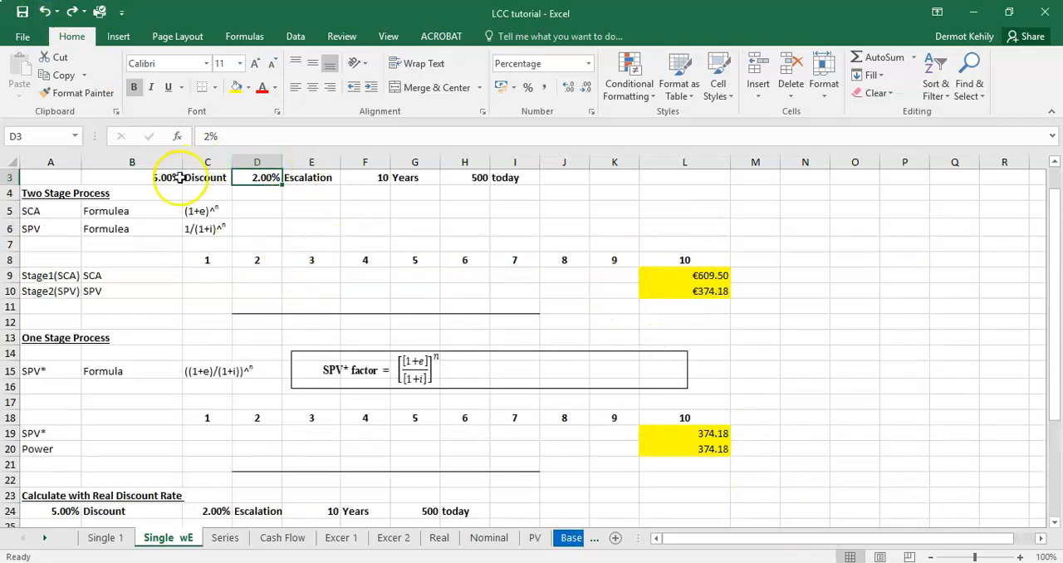
{"action": "scroll", "coordinate": [677, 374], "scroll_direction": "down", "scroll_amount": 3}
{"action": "scroll", "coordinate": [681, 364], "scroll_direction": "up", "scroll_amount": 3}
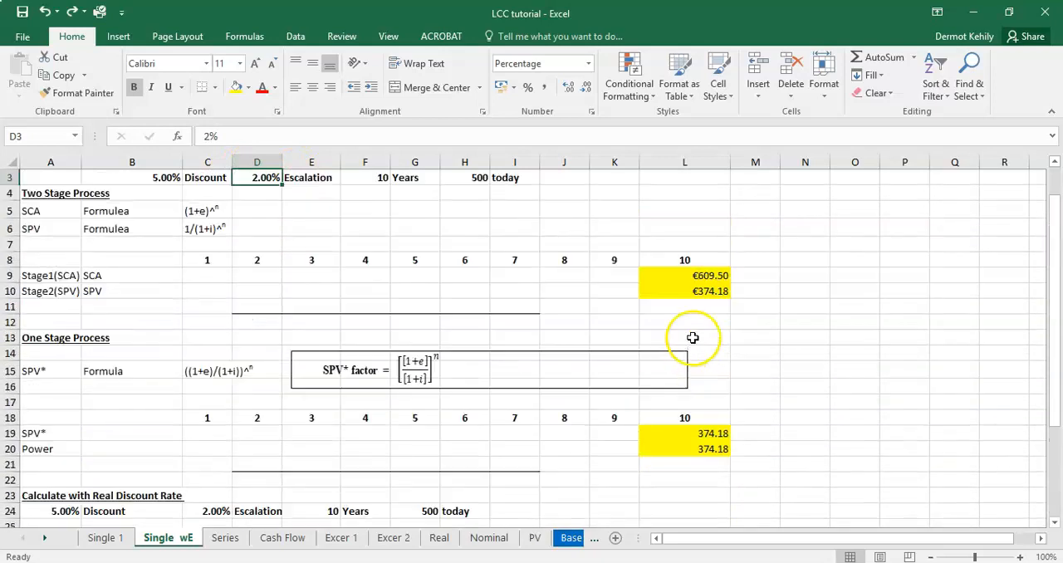
Step: Examine the Real Discount Rate section: the discount, escalation, years and today's cost inputs in row 24 and the formula in B27
{"action": "scroll", "coordinate": [646, 367], "scroll_direction": "down", "scroll_amount": 4}
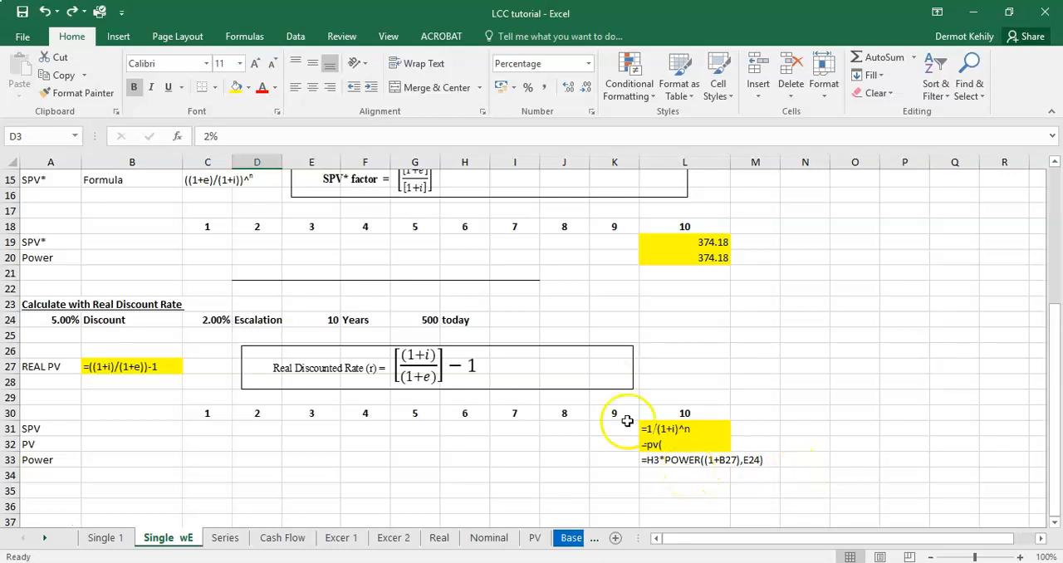
{"action": "left_click_drag", "start_coordinate": [133, 320], "coordinate": [408, 322]}
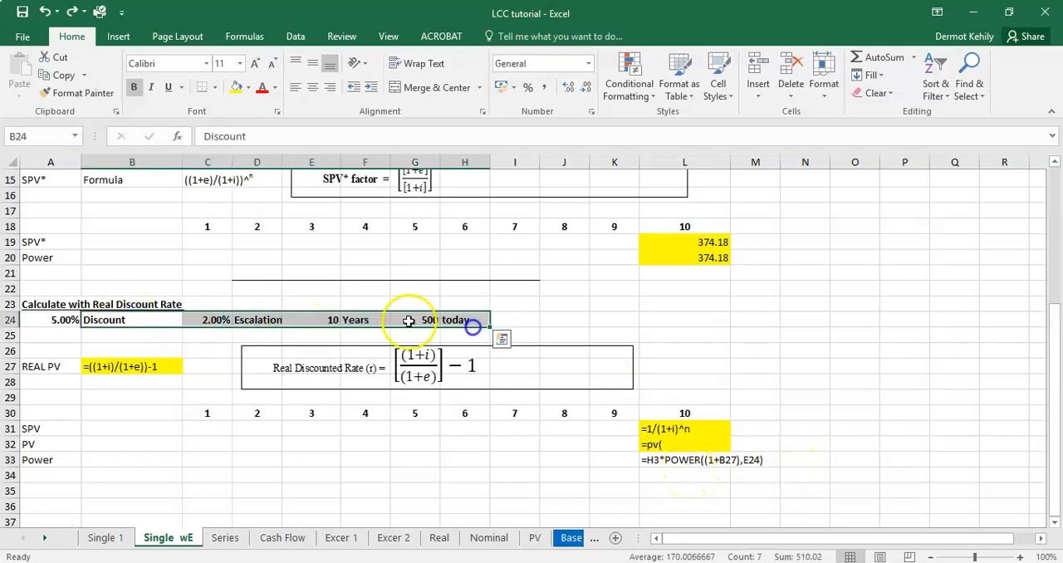
{"action": "left_click", "coordinate": [354, 460]}
{"action": "left_click", "coordinate": [429, 320]}
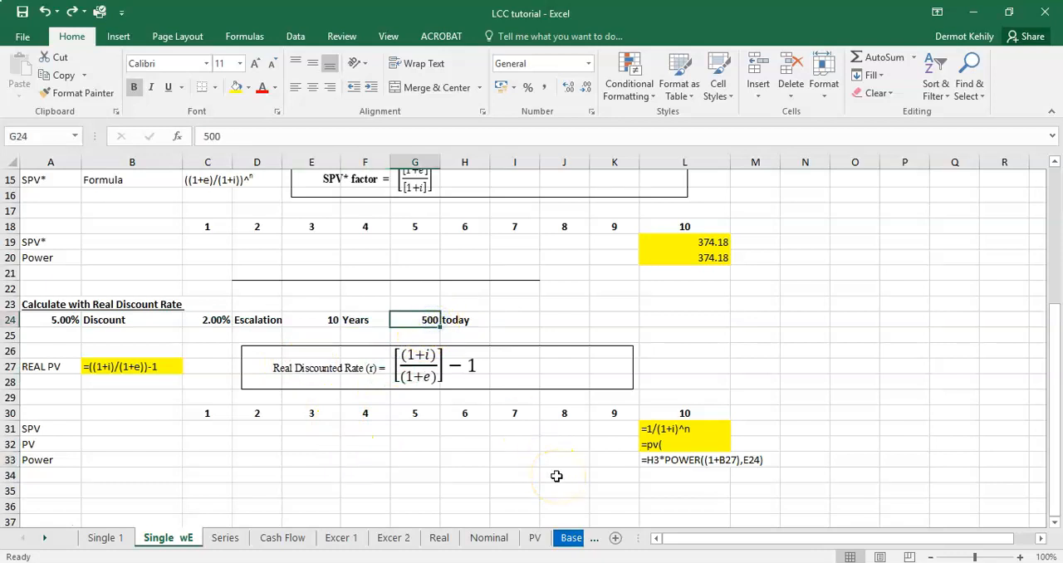
{"action": "left_click", "coordinate": [120, 368]}
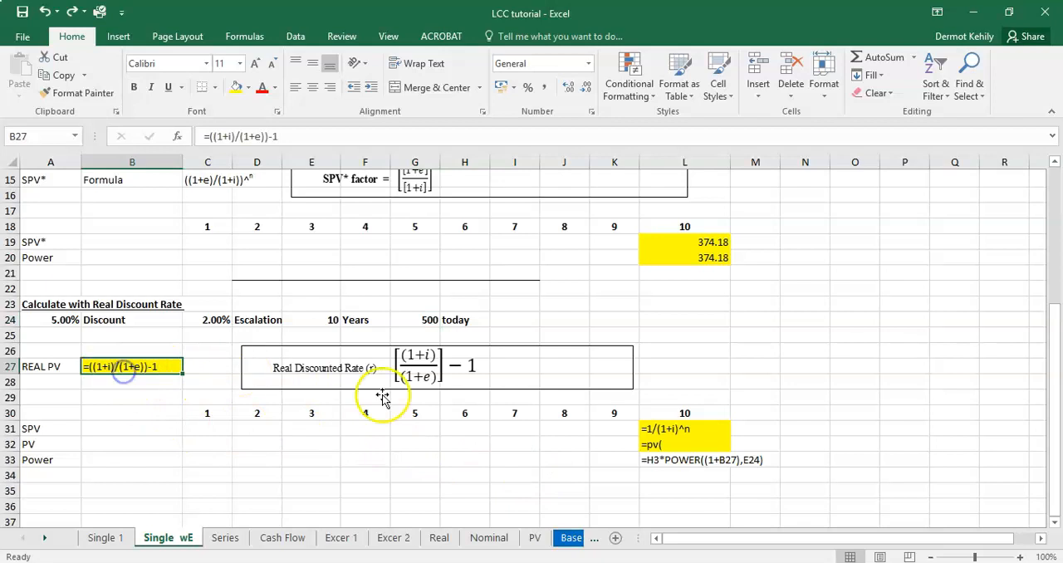
{"action": "left_click", "coordinate": [65, 319]}
{"action": "left_click", "coordinate": [219, 314]}
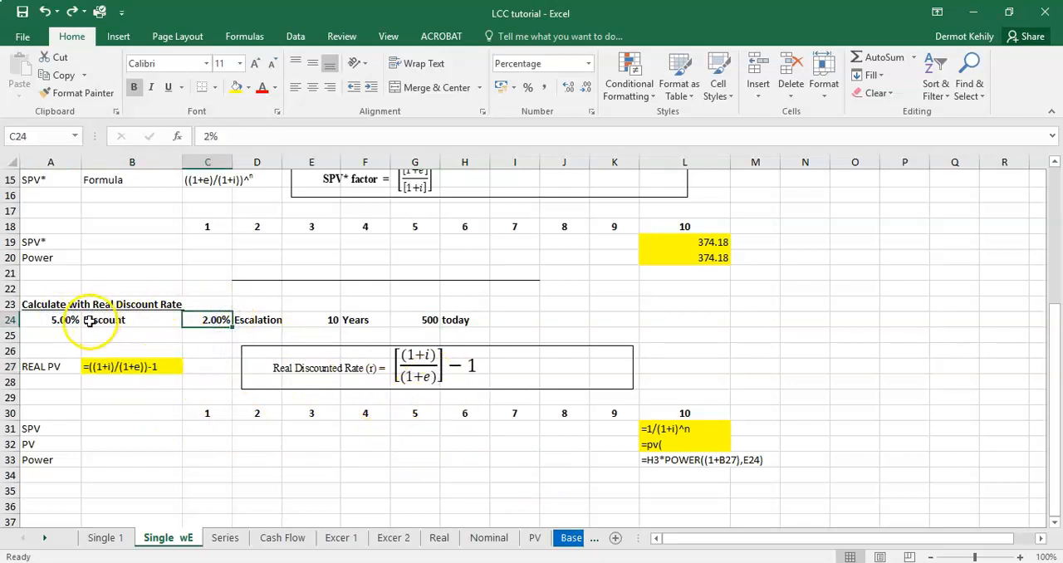
{"action": "left_click", "coordinate": [63, 317]}
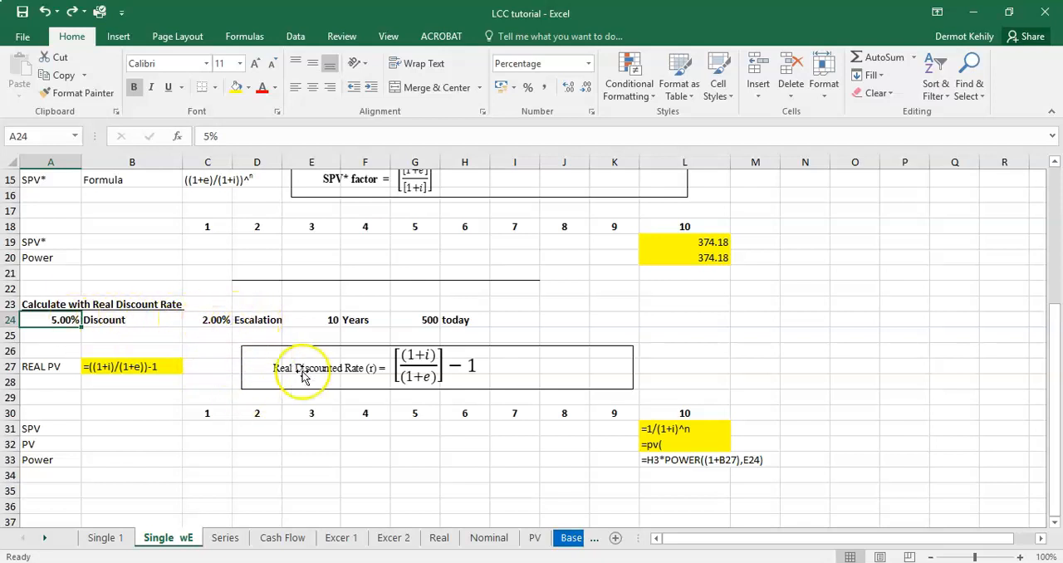
{"action": "left_click", "coordinate": [107, 368]}
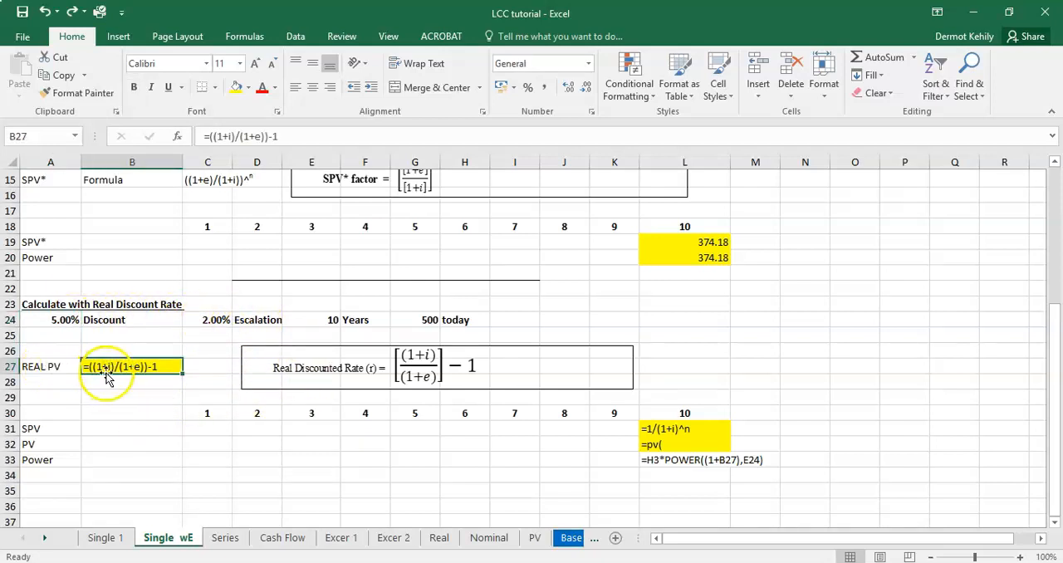
{"action": "left_click", "coordinate": [94, 319]}
Step: Replace the placeholder in B27 with the real discount rate formula =((1+A24)/(1+C24))-1
{"action": "left_click", "coordinate": [125, 368]}
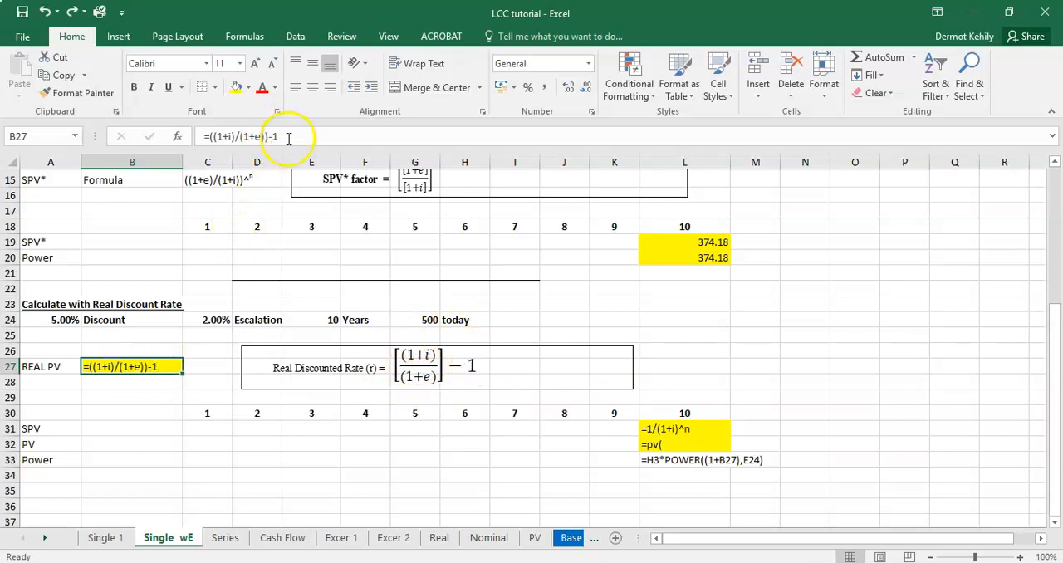
{"action": "left_click_drag", "start_coordinate": [288, 139], "coordinate": [204, 139]}
{"action": "key", "text": "BackSpace"}
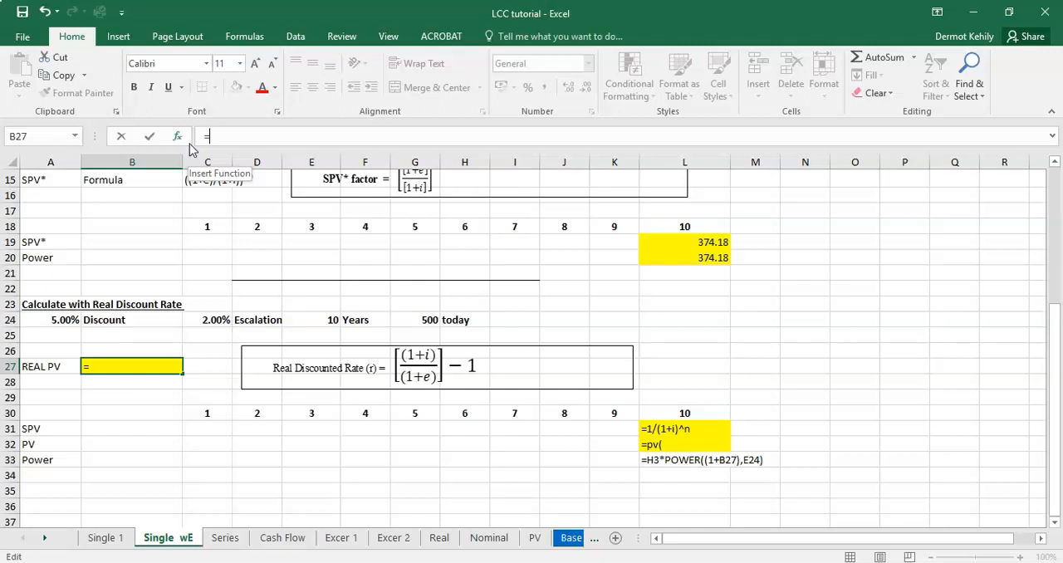
{"action": "type", "text": "(1+"}
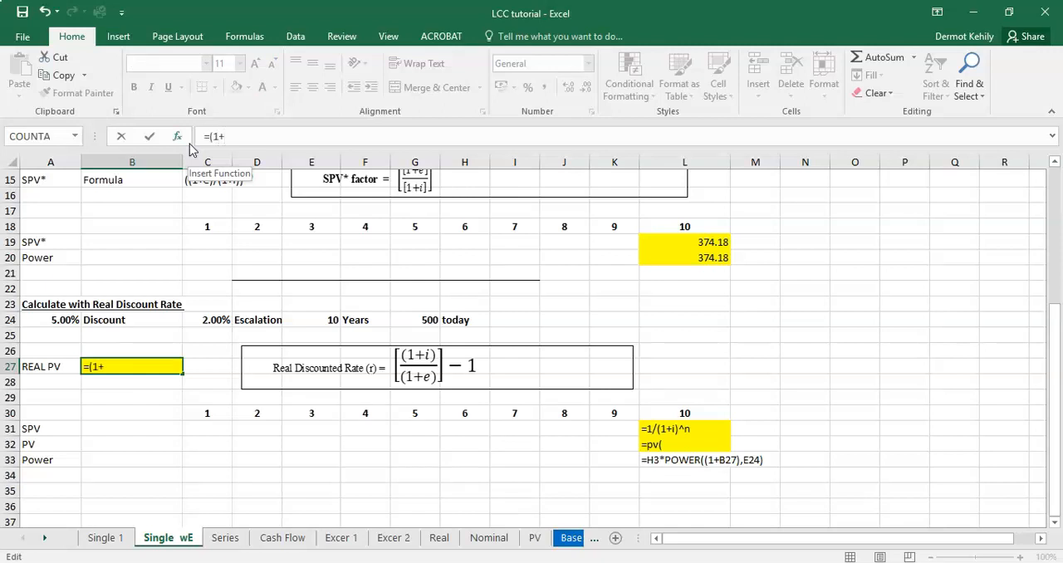
{"action": "left_click", "coordinate": [59, 319]}
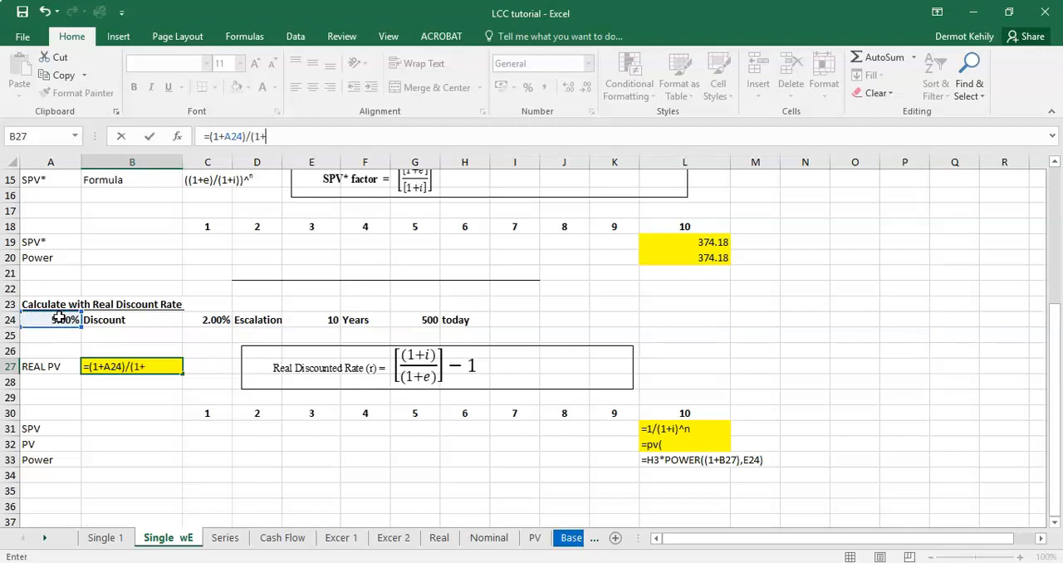
{"action": "left_click", "coordinate": [224, 321]}
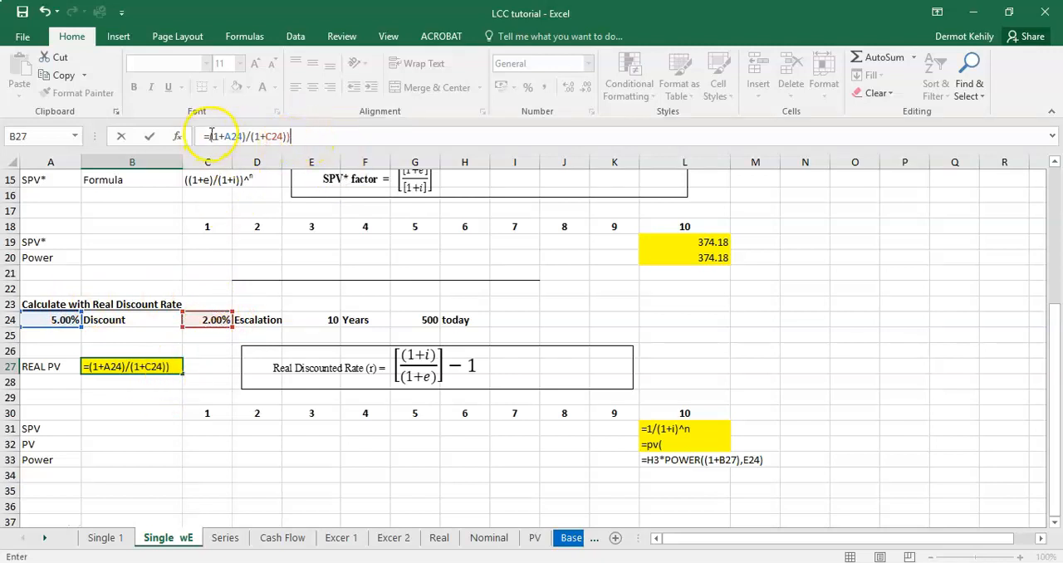
{"action": "type", "text": "("}
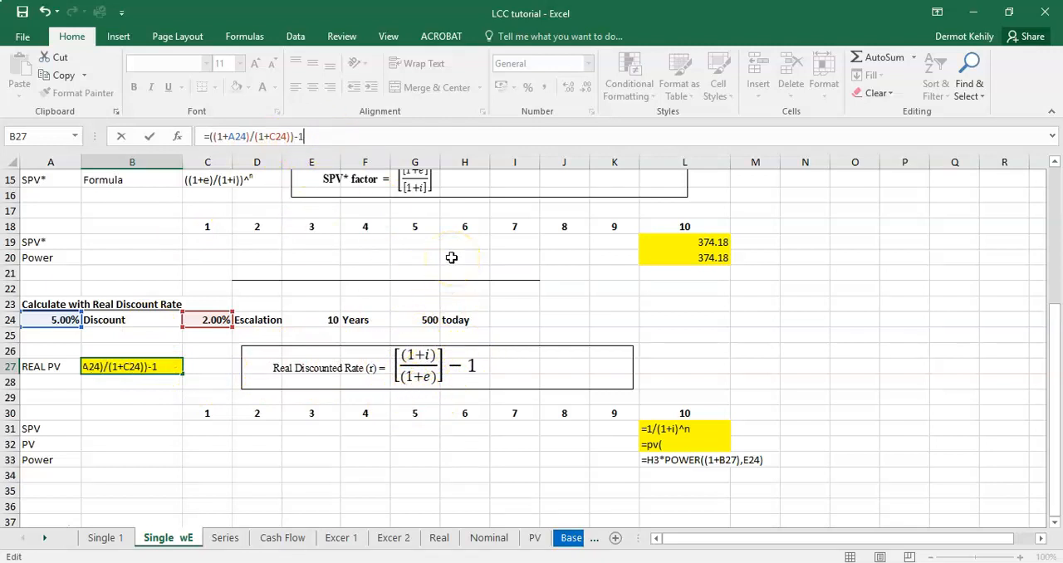
{"action": "key", "text": "Return"}
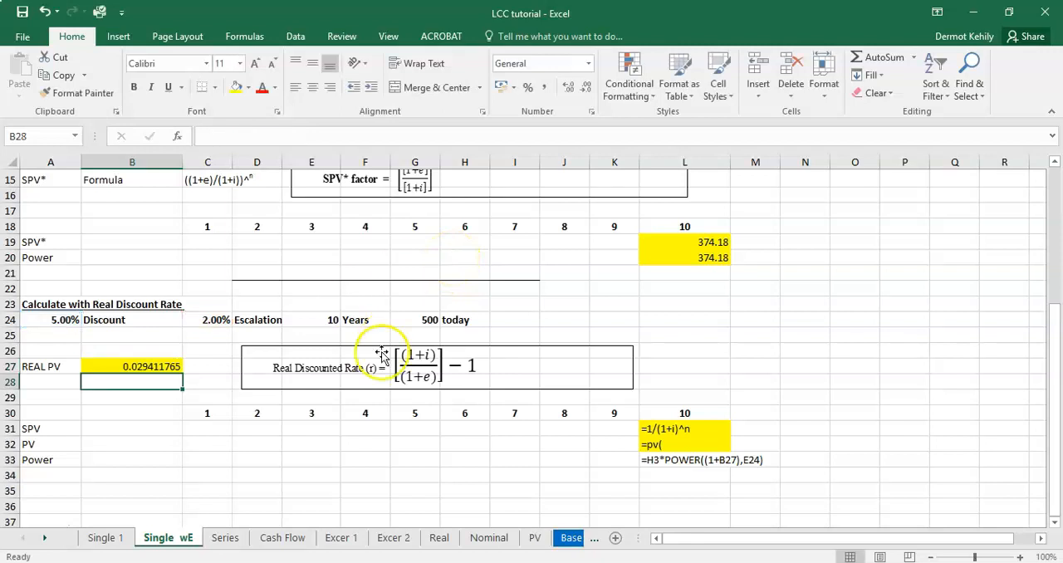
Step: Format the real discount rate in B27 as a percentage with two decimal places
{"action": "left_click", "coordinate": [158, 367]}
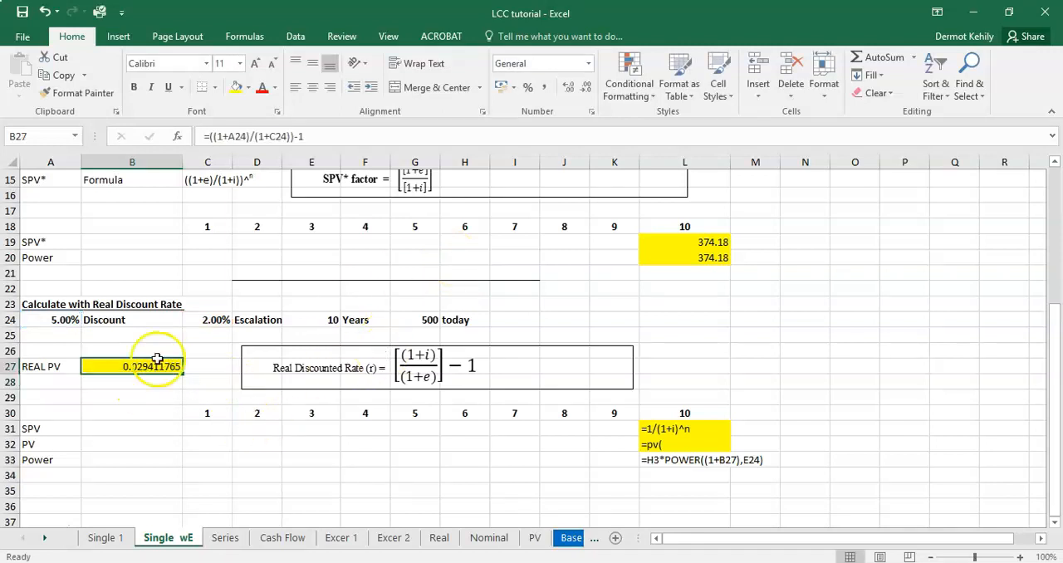
{"action": "left_click", "coordinate": [528, 88]}
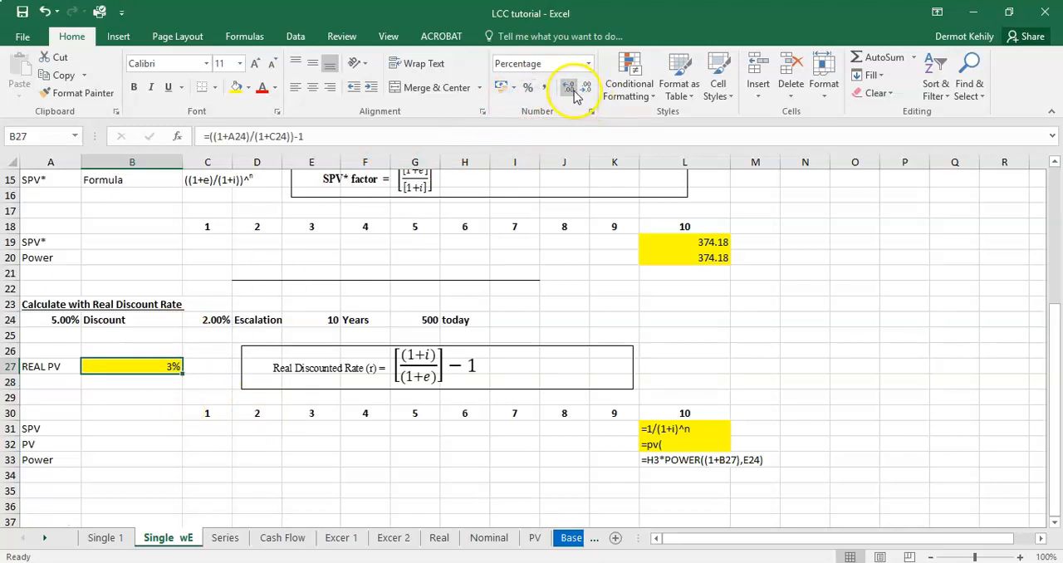
{"action": "left_click", "coordinate": [320, 447]}
{"action": "left_click", "coordinate": [161, 366]}
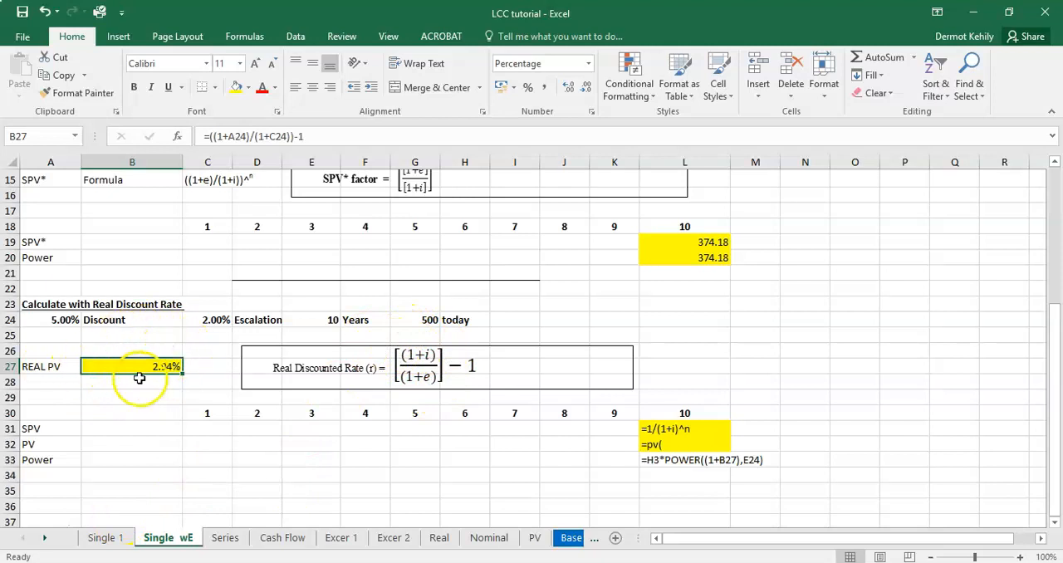
Step: Review the SPV, Power and PV calculations and the SPV formula on the Single 1 sheet for reuse with the real rate
{"action": "left_click", "coordinate": [107, 538]}
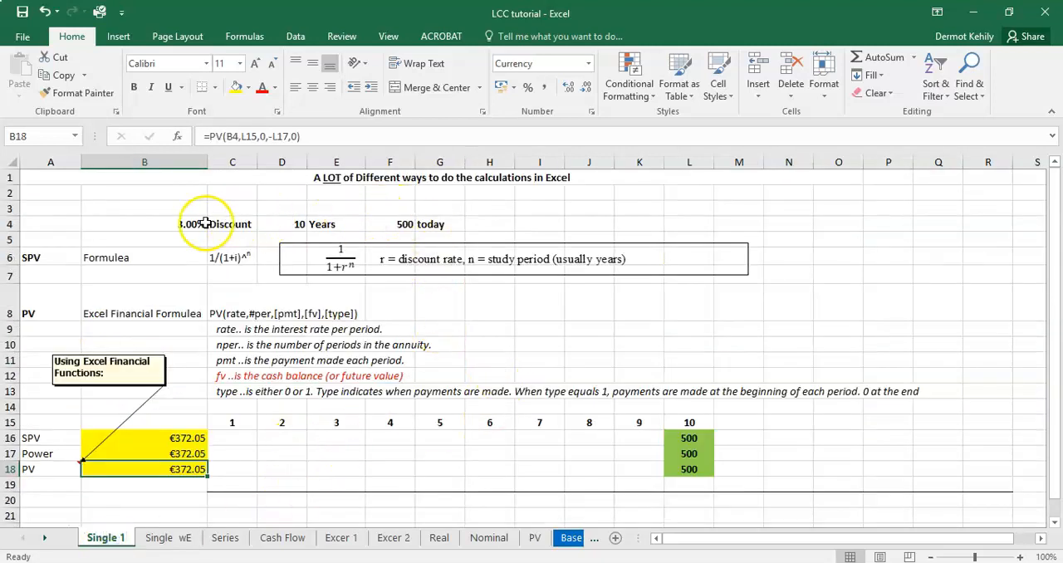
{"action": "scroll", "coordinate": [681, 434], "scroll_direction": "down", "scroll_amount": 4}
{"action": "scroll", "coordinate": [681, 436], "scroll_direction": "up", "scroll_amount": 2}
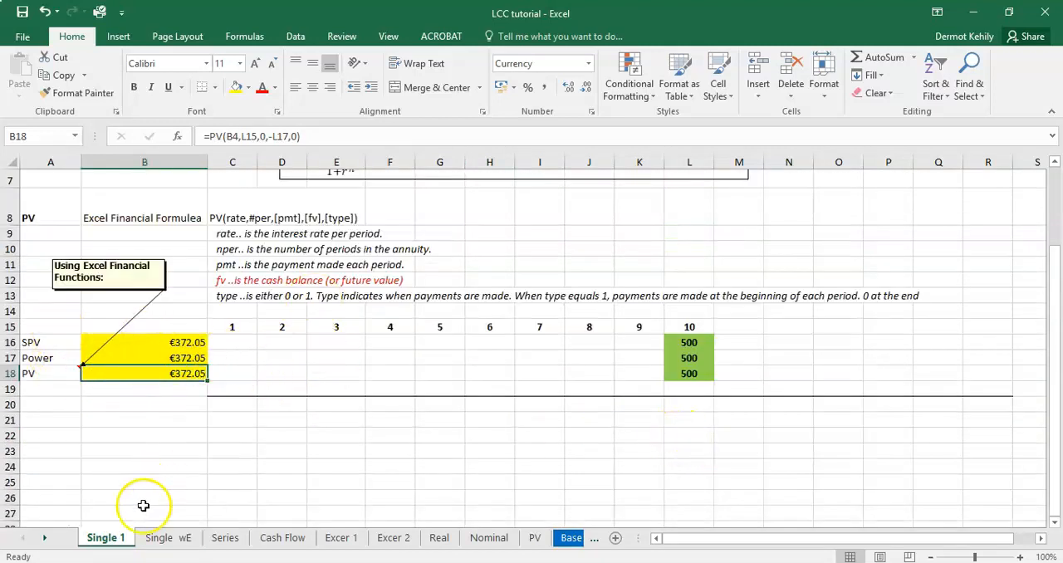
{"action": "scroll", "coordinate": [210, 297], "scroll_direction": "up", "scroll_amount": 1}
{"action": "scroll", "coordinate": [210, 298], "scroll_direction": "up", "scroll_amount": 2}
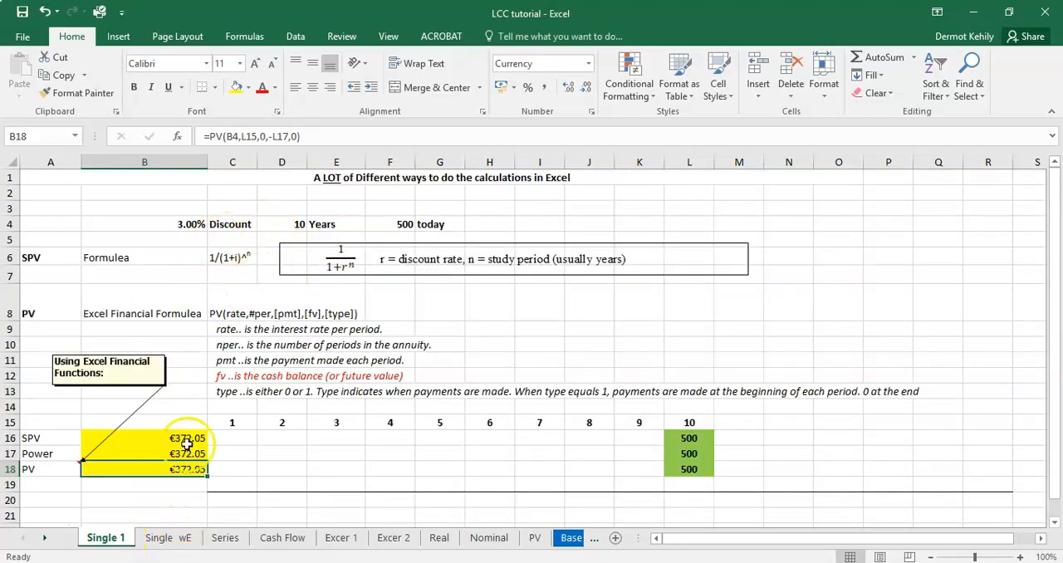
{"action": "left_click", "coordinate": [167, 538]}
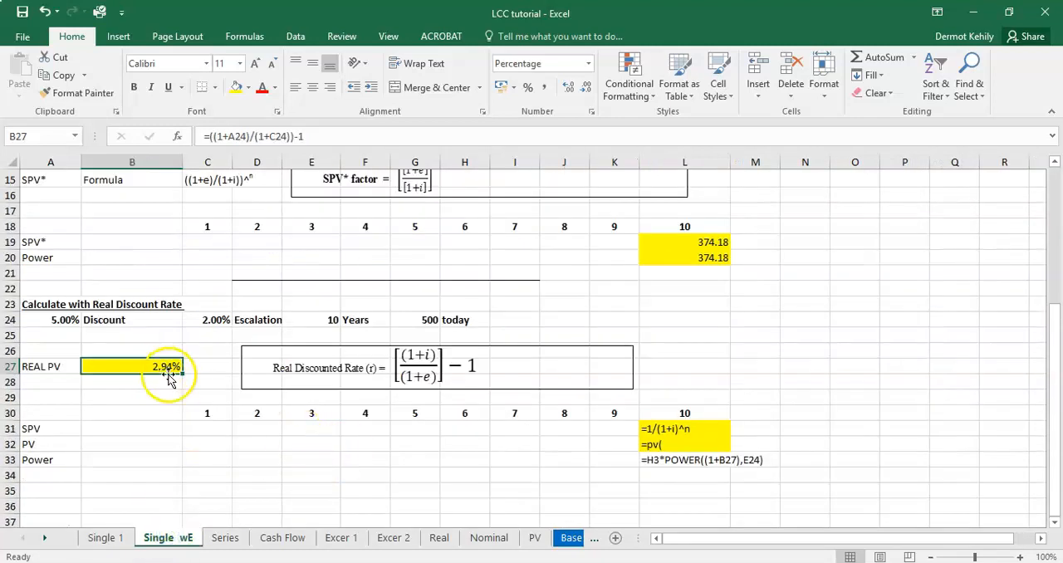
{"action": "left_click", "coordinate": [670, 429]}
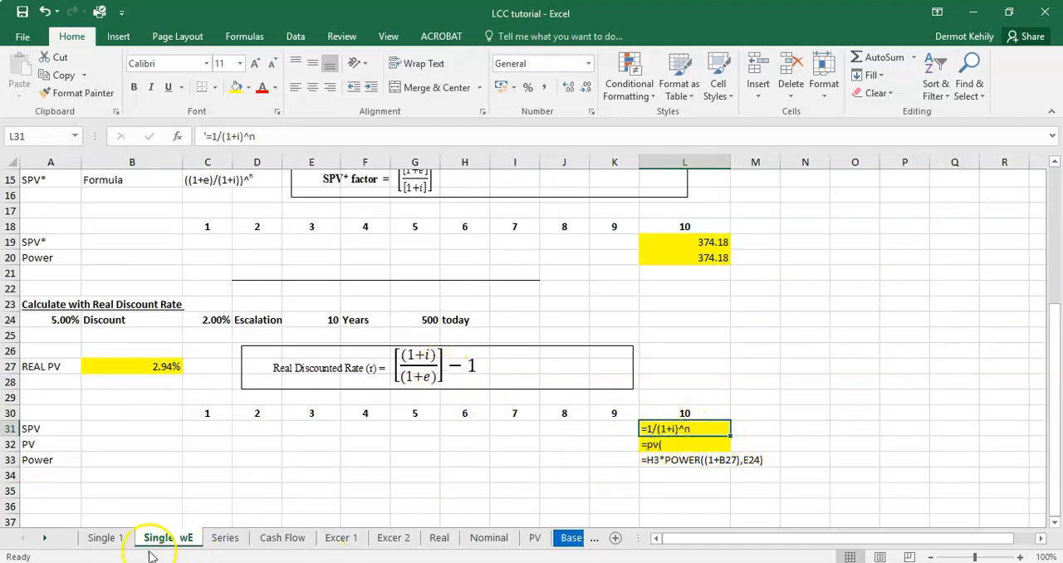
{"action": "left_click", "coordinate": [120, 540]}
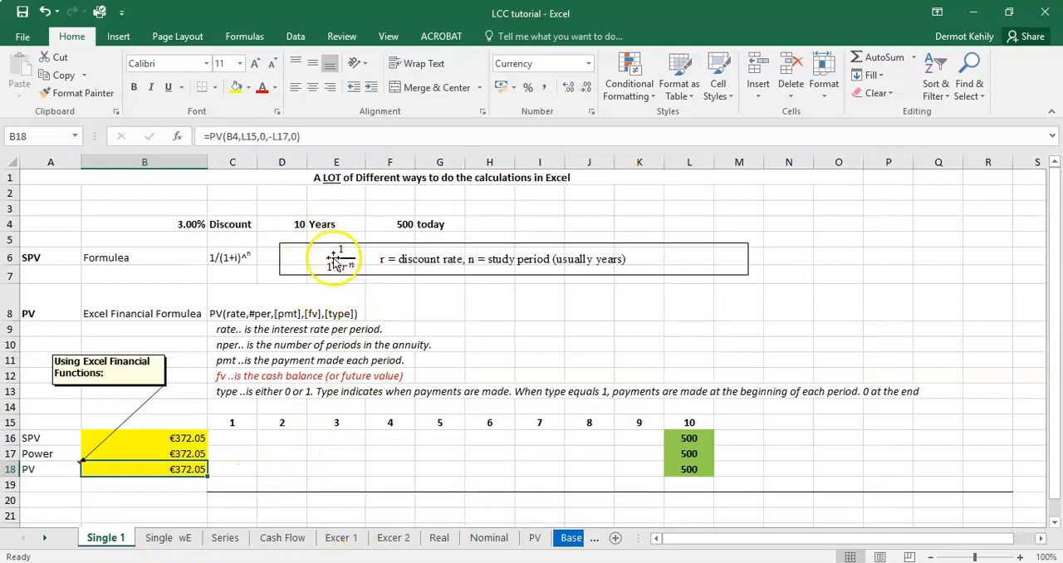
Step: On the Single wE sheet, enter the SPV factor formula =1/(1+B27)^E24 in L31
{"action": "left_click", "coordinate": [189, 538]}
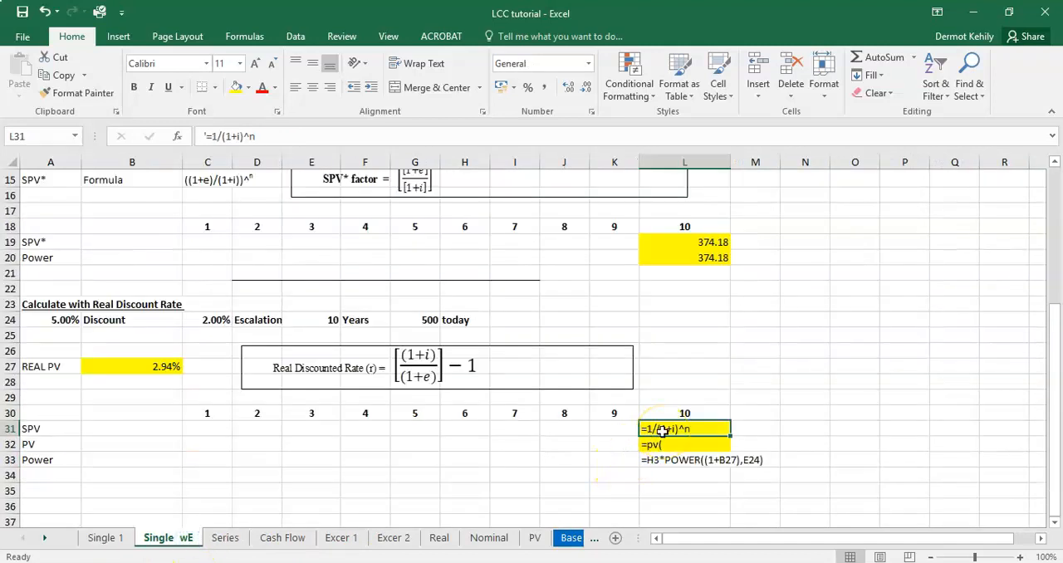
{"action": "type", "text": "="}
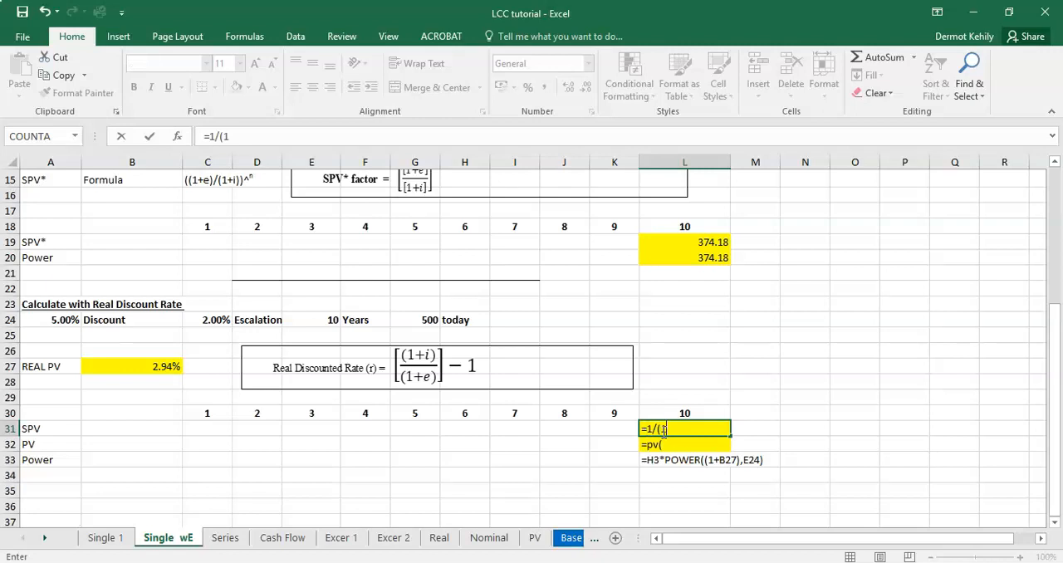
{"action": "left_click", "coordinate": [166, 365]}
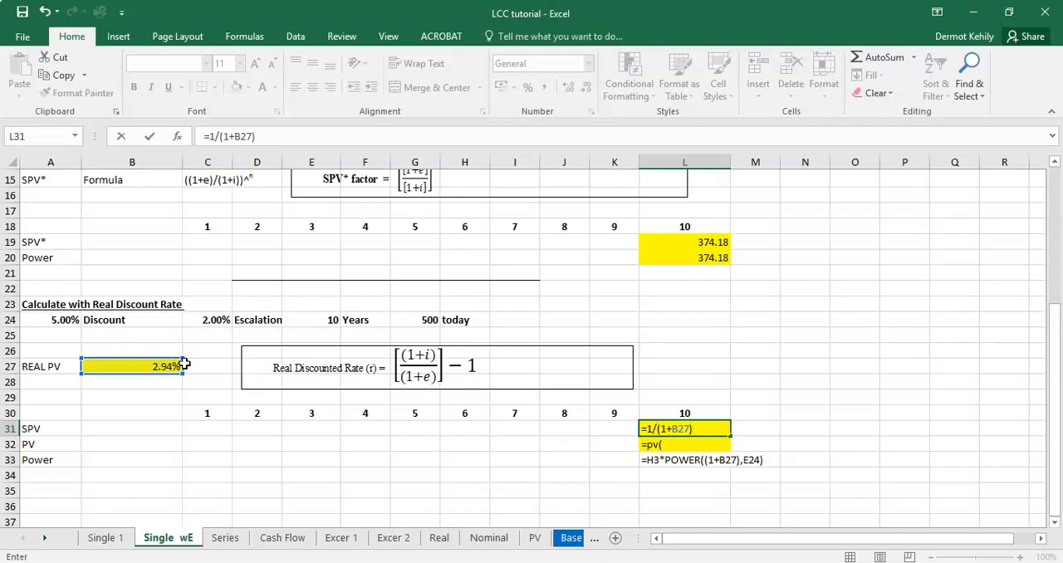
{"action": "left_click", "coordinate": [327, 320]}
{"action": "key", "text": "Return"}
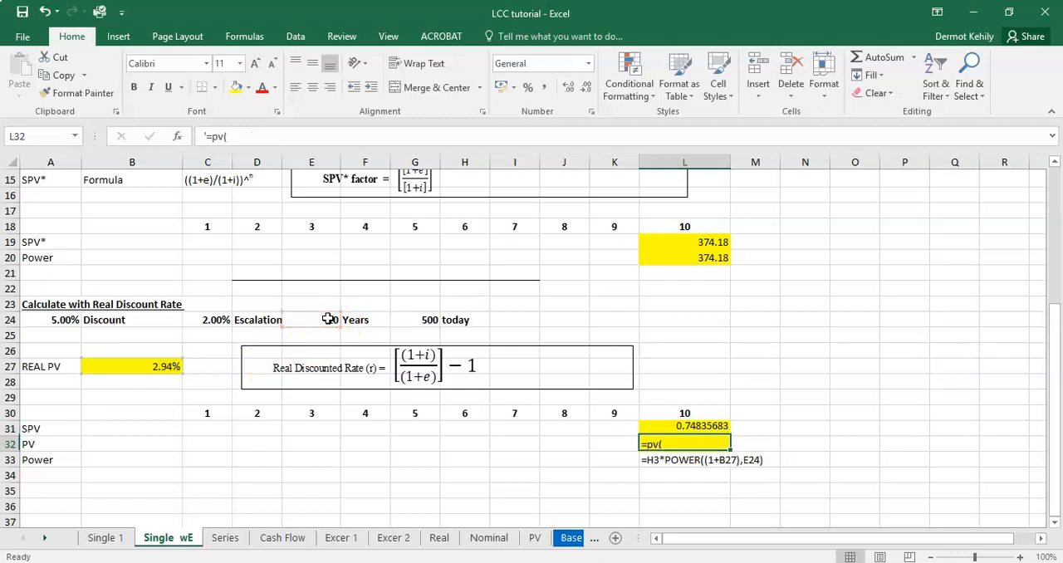
Step: Extend the L31 formula to =(1/(1+B27)^E24)*G24 and show the result with two decimal places
{"action": "left_click", "coordinate": [690, 428]}
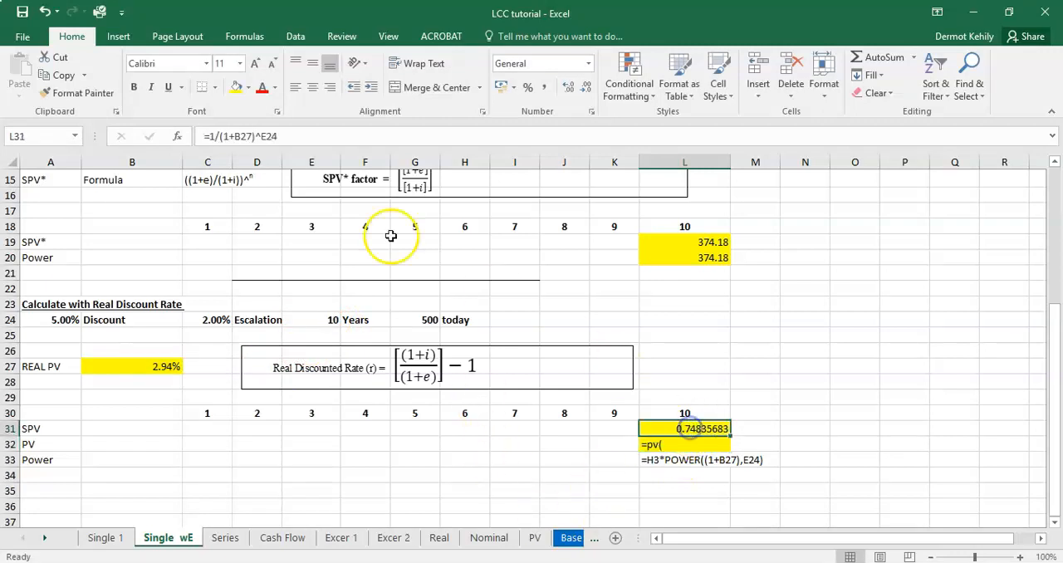
{"action": "left_click", "coordinate": [285, 137]}
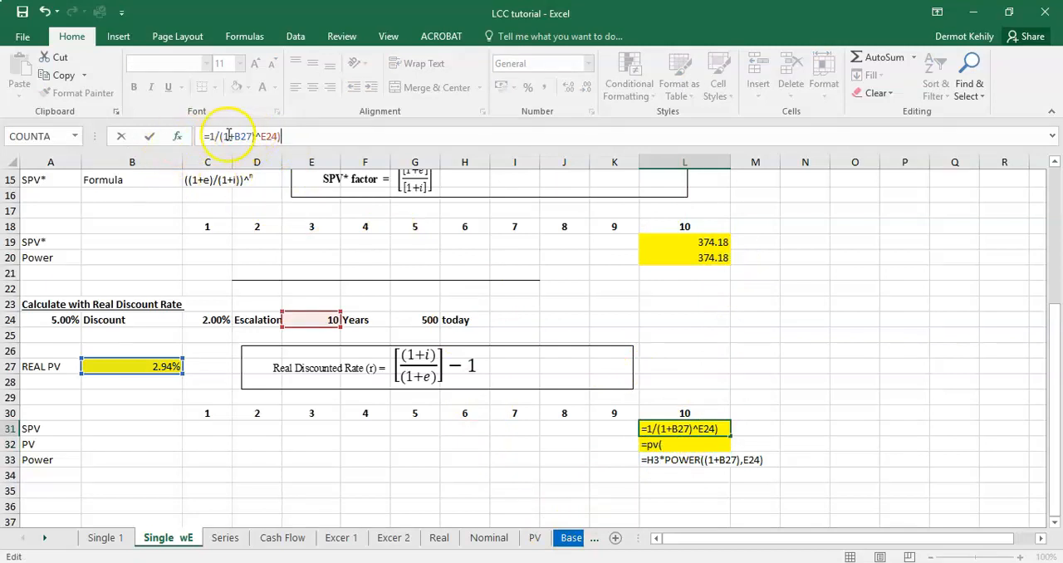
{"action": "type", "text": "("}
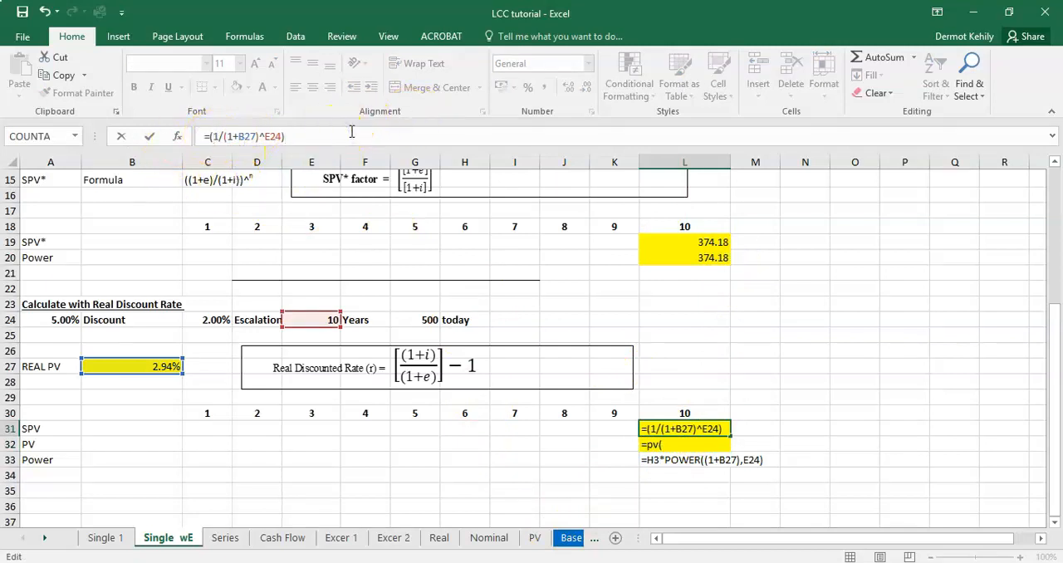
{"action": "left_click", "coordinate": [424, 319]}
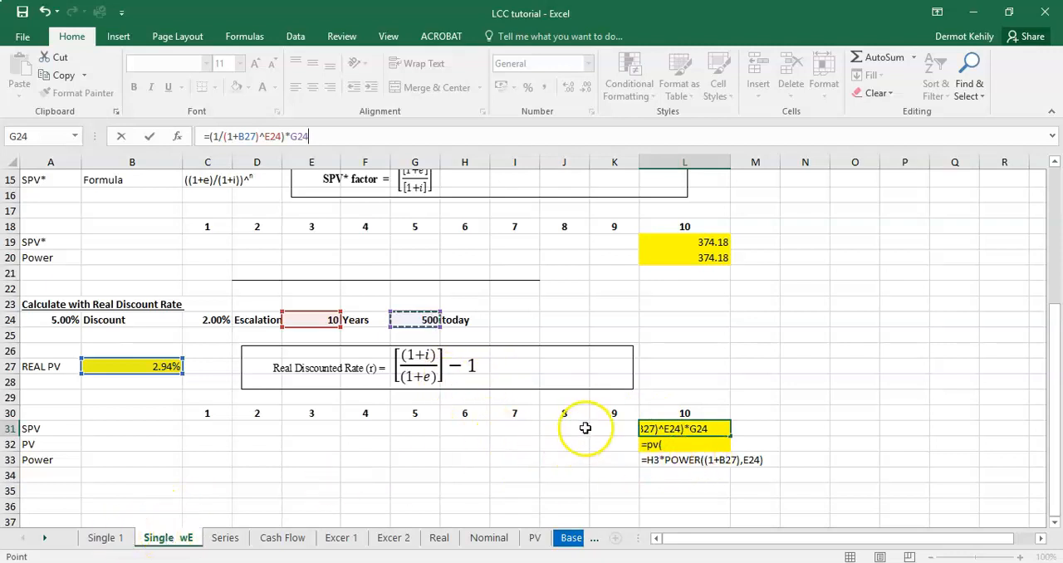
{"action": "key", "text": "Return"}
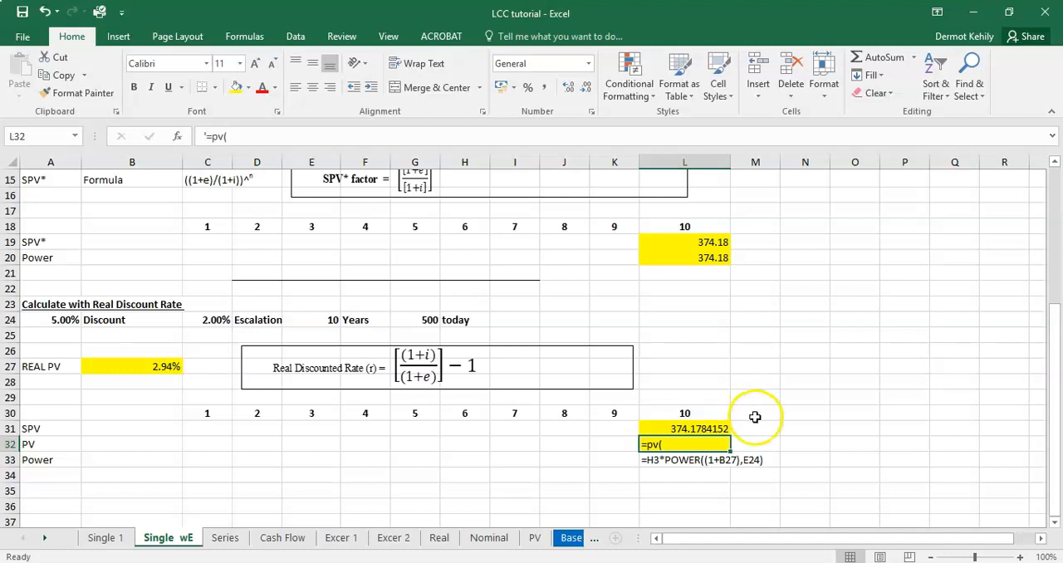
{"action": "left_click", "coordinate": [705, 430]}
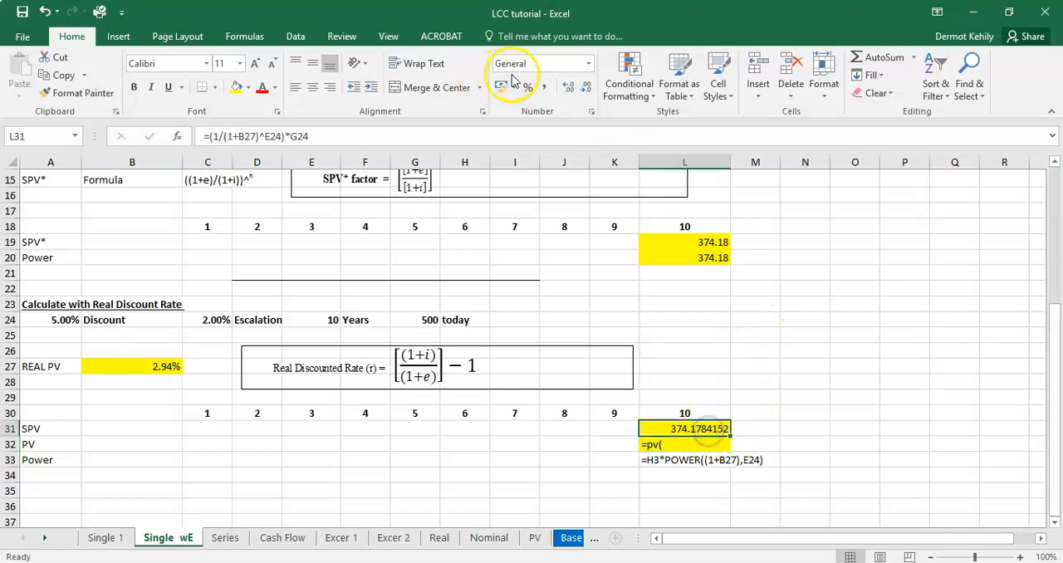
{"action": "left_click", "coordinate": [582, 87]}
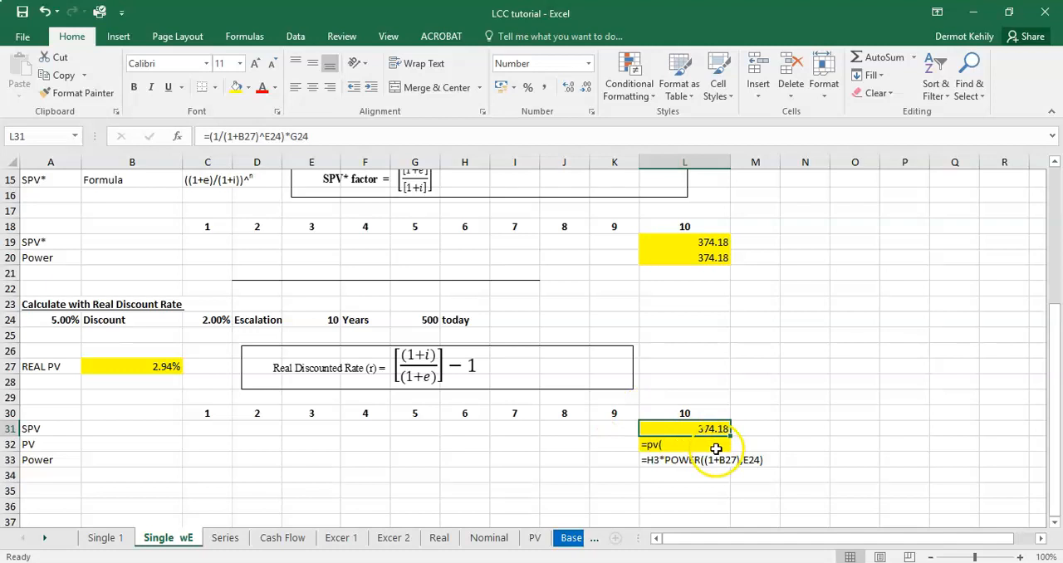
Step: Replace the placeholder text in L32 with the present value formula =PV(B27,E24,0,G24,0)
{"action": "left_click", "coordinate": [686, 446]}
{"action": "left_click", "coordinate": [702, 504]}
{"action": "left_click", "coordinate": [674, 444]}
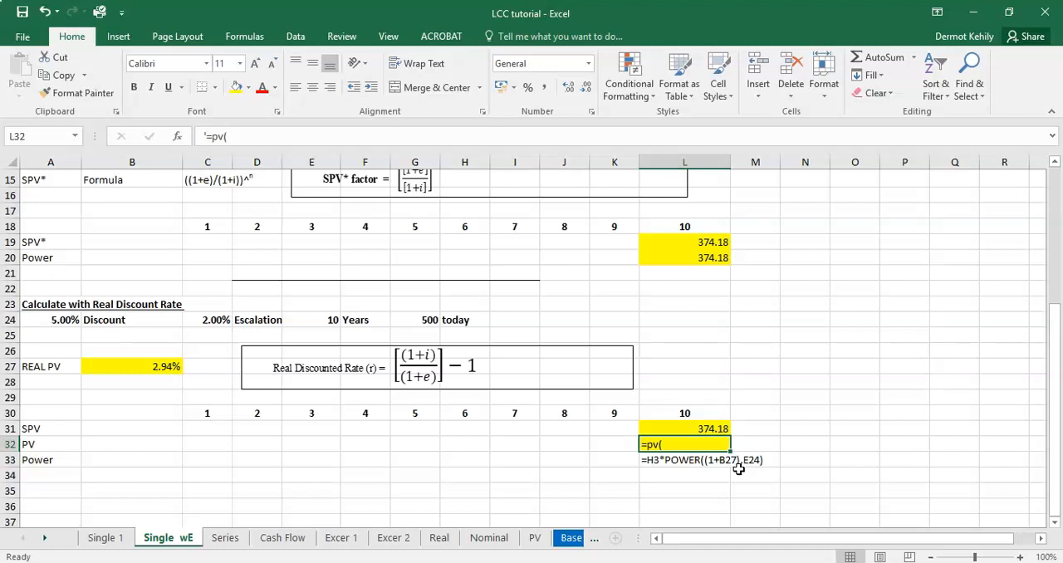
{"action": "key", "text": "BackSpace"}
{"action": "type", "text": "="}
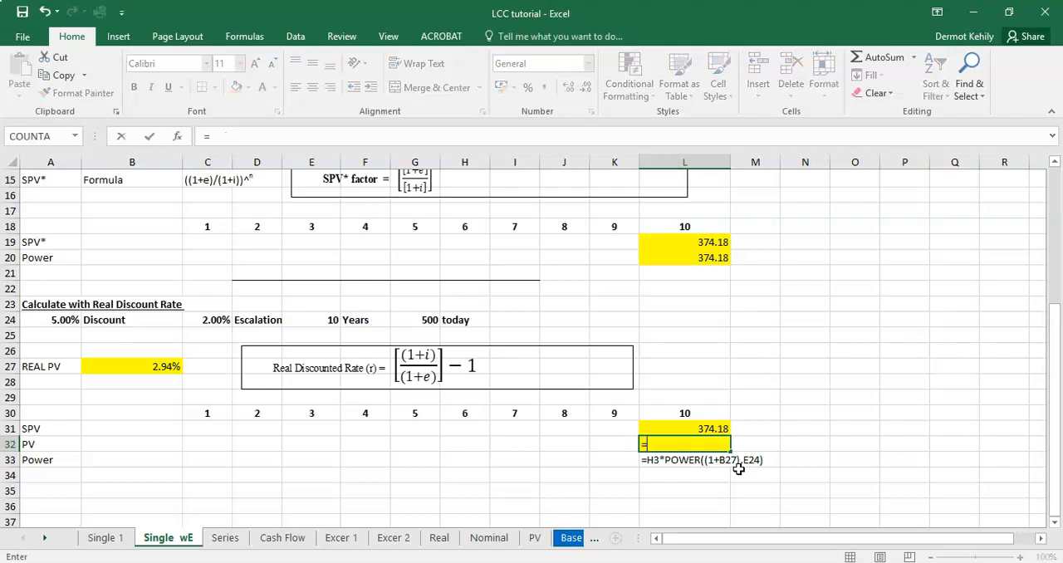
{"action": "type", "text": "pv"}
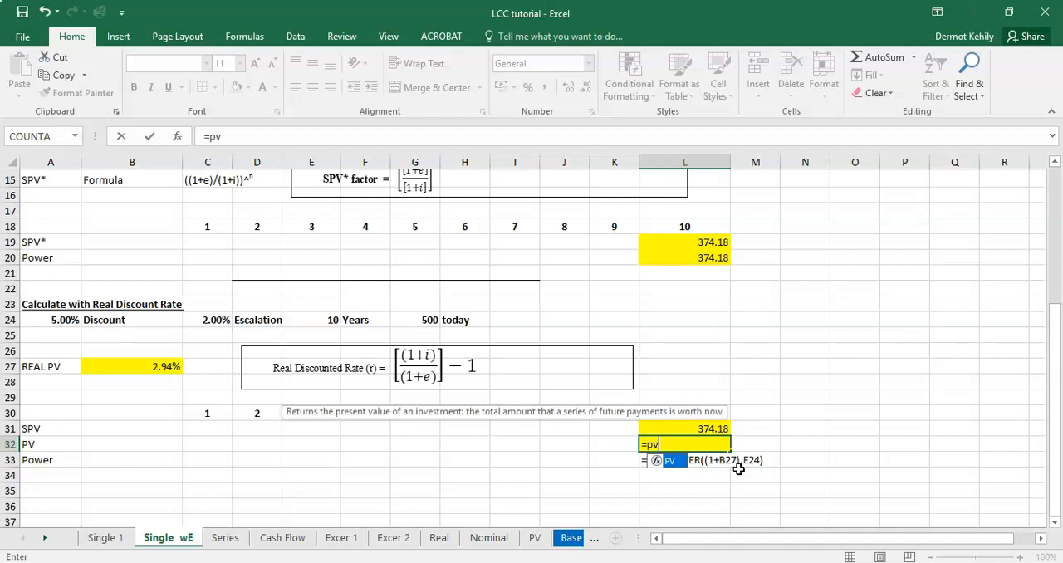
{"action": "type", "text": "("}
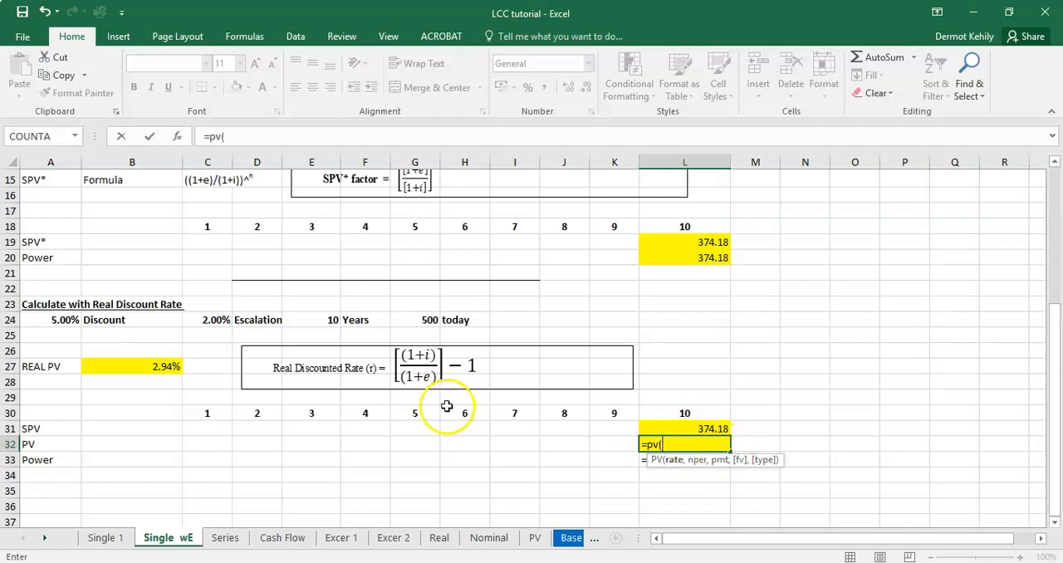
{"action": "left_click", "coordinate": [165, 366]}
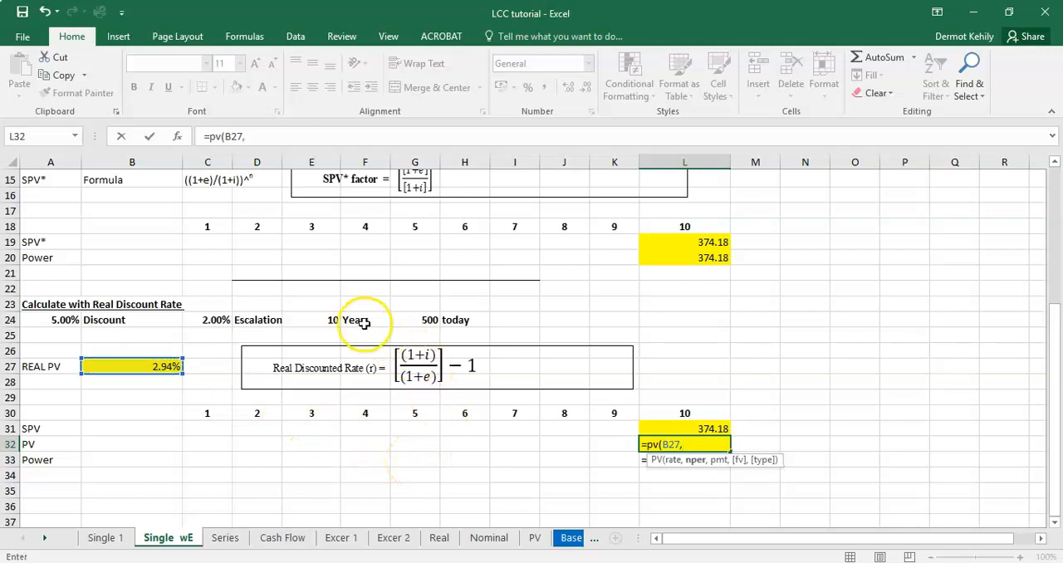
{"action": "left_click", "coordinate": [330, 320]}
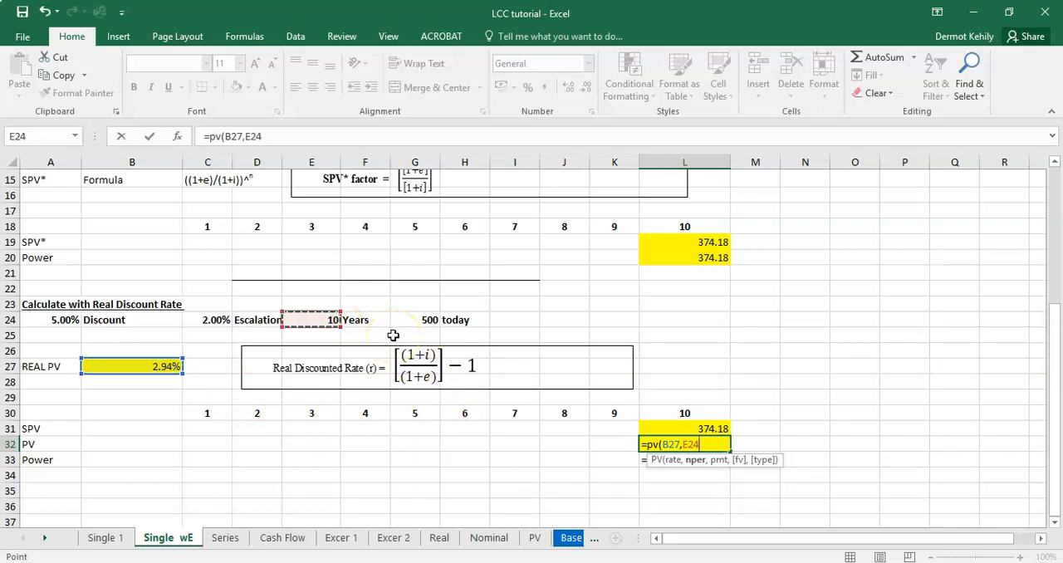
{"action": "type", "text": ",0,"}
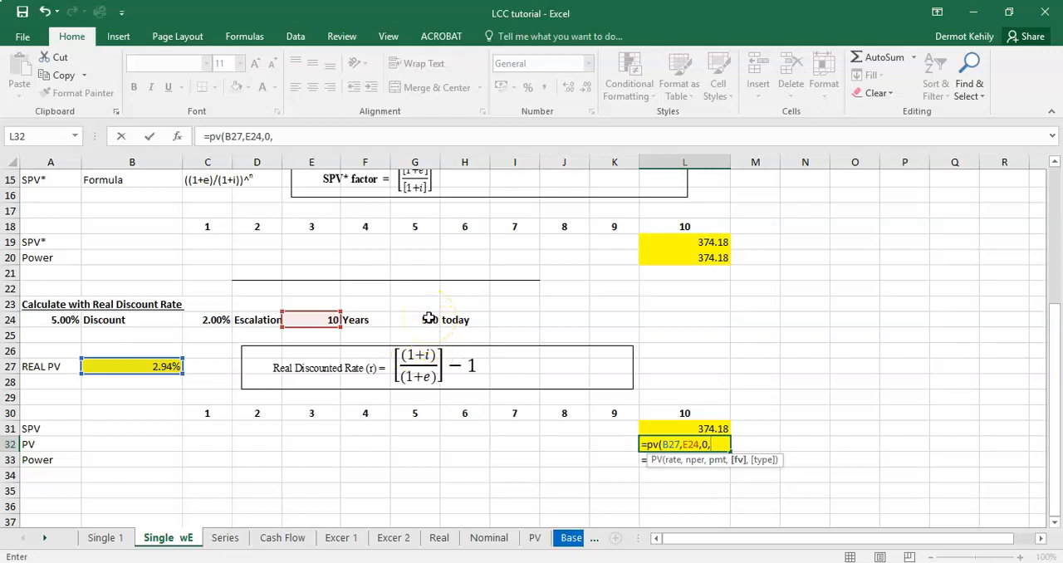
{"action": "left_click", "coordinate": [429, 319]}
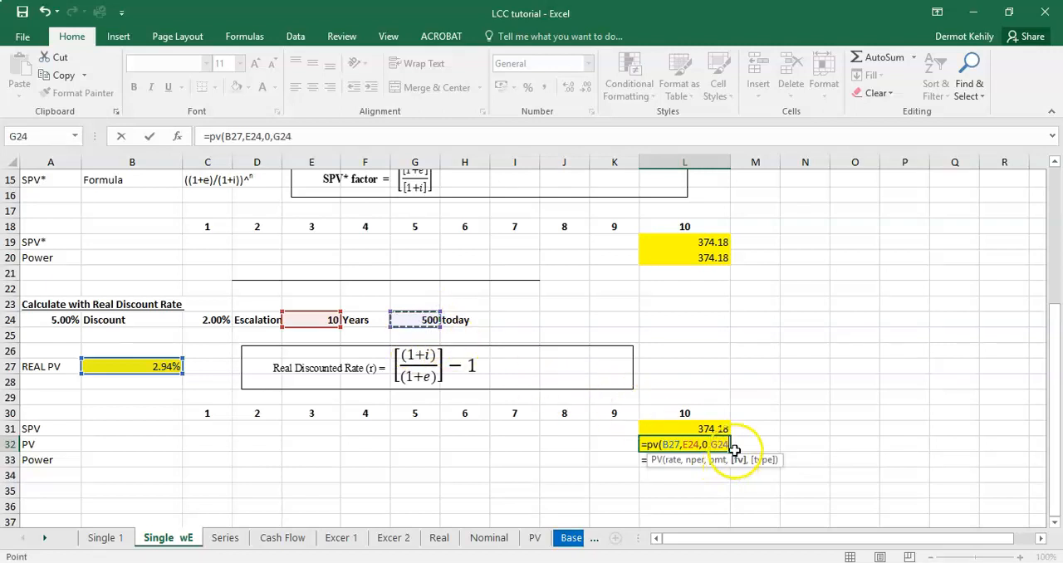
{"action": "type", "text": ","}
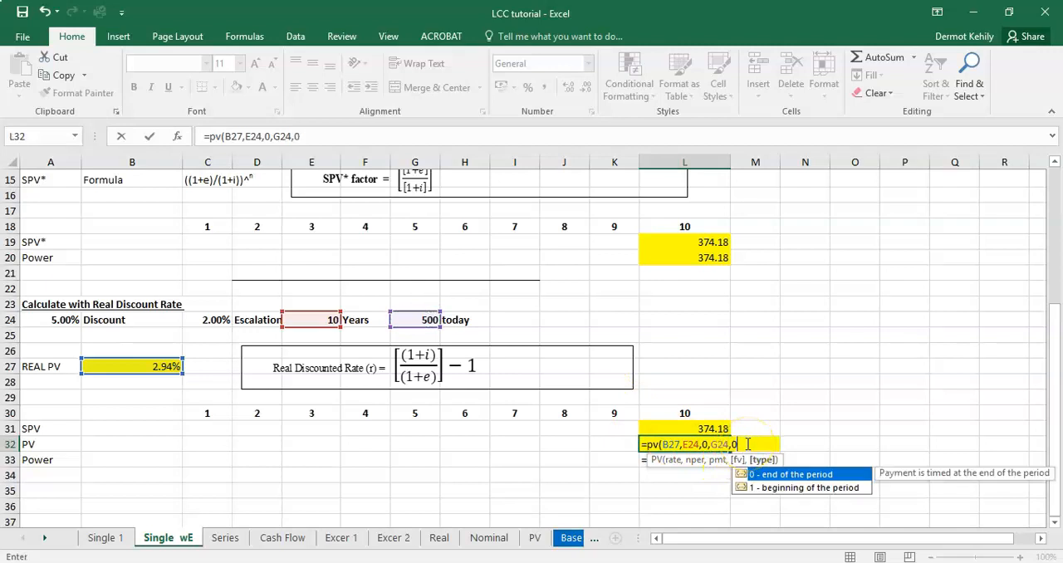
{"action": "type", "text": "0)"}
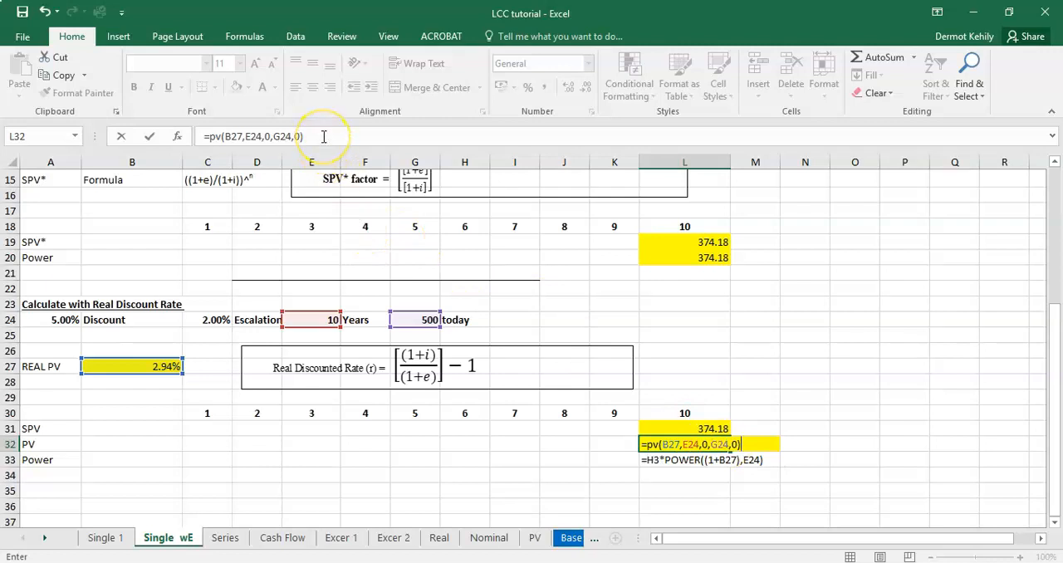
{"action": "key", "text": "Return"}
Step: Make the future value argument in L32 negative so the formula reads =PV(B27,E24,0,-G24,0)
{"action": "left_click", "coordinate": [699, 442]}
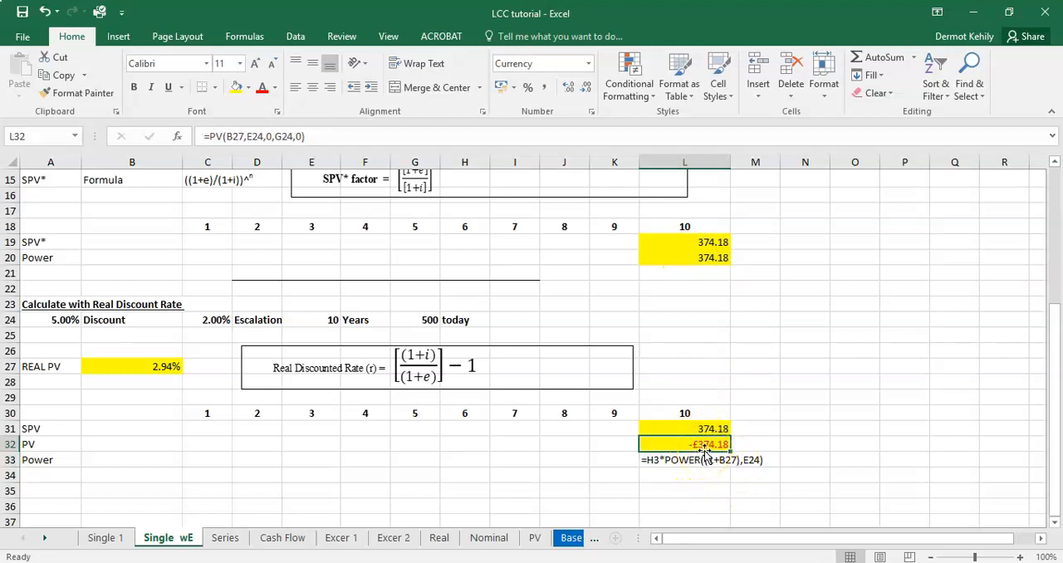
{"action": "left_click", "coordinate": [275, 137]}
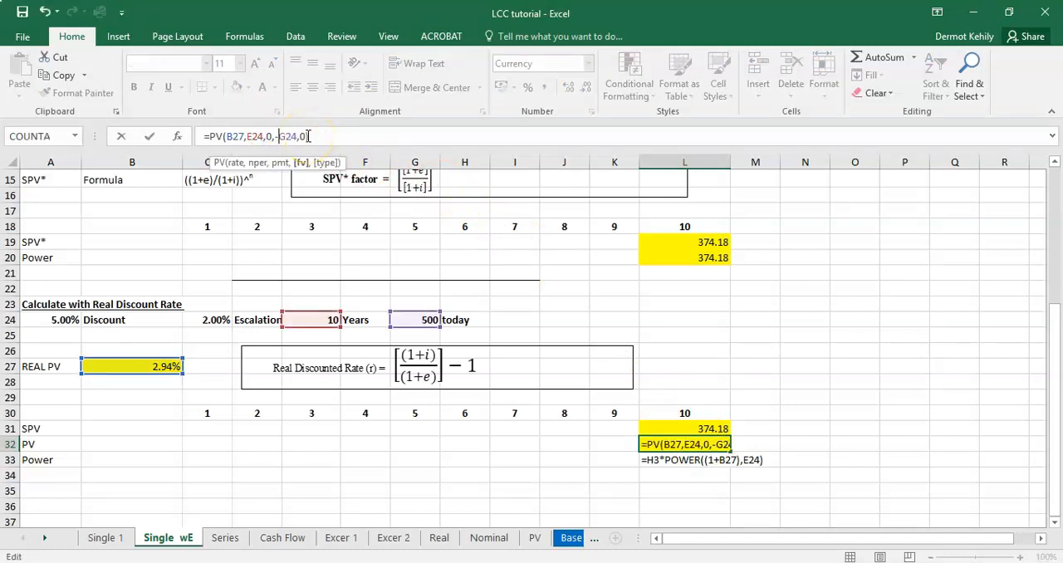
{"action": "key", "text": "Return"}
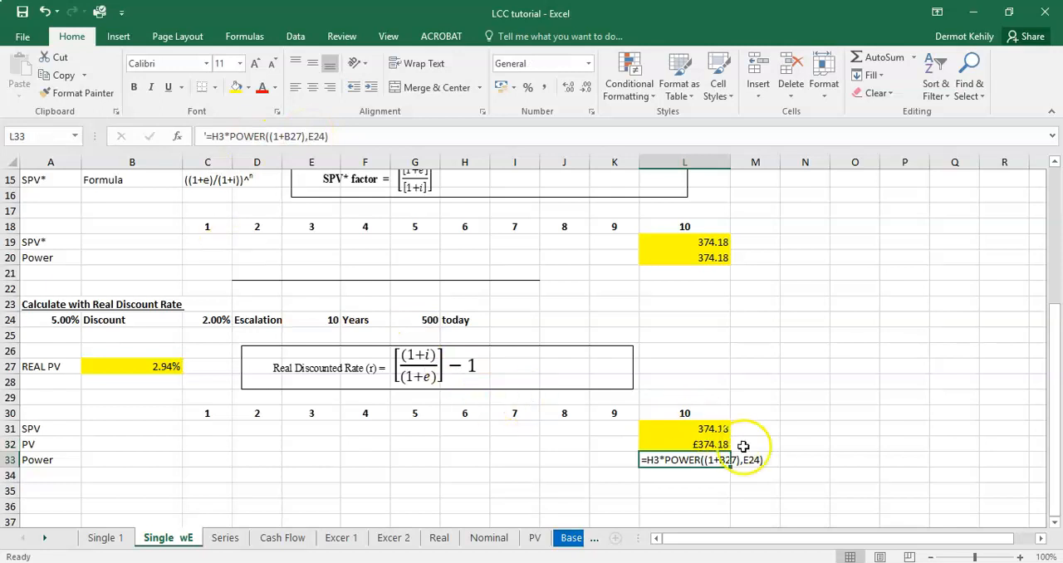
Step: Compare the PV formula in L32 with the PV formula in B18 on the Single 1 sheet
{"action": "left_click", "coordinate": [707, 443]}
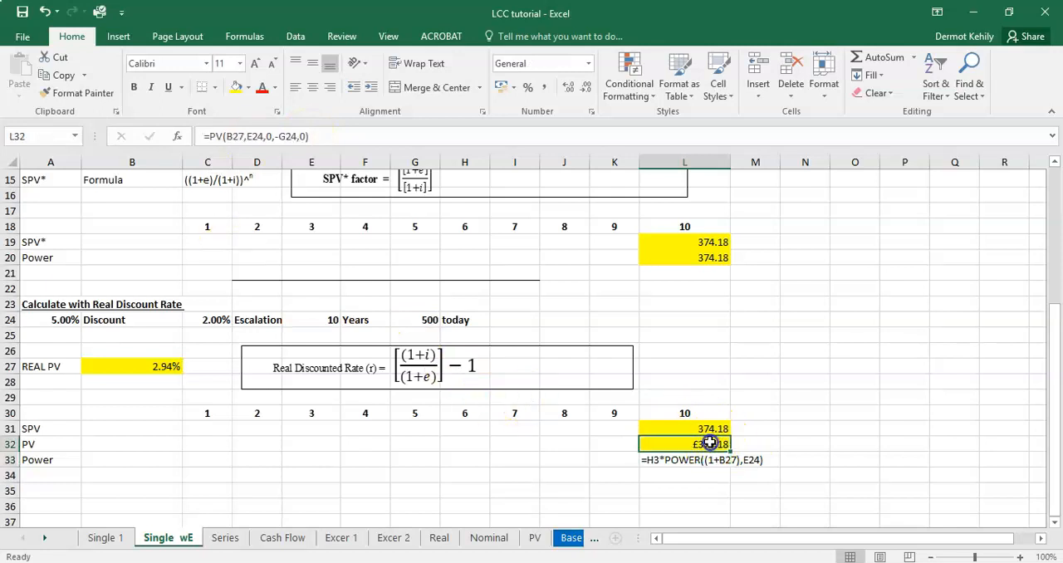
{"action": "left_click", "coordinate": [255, 138]}
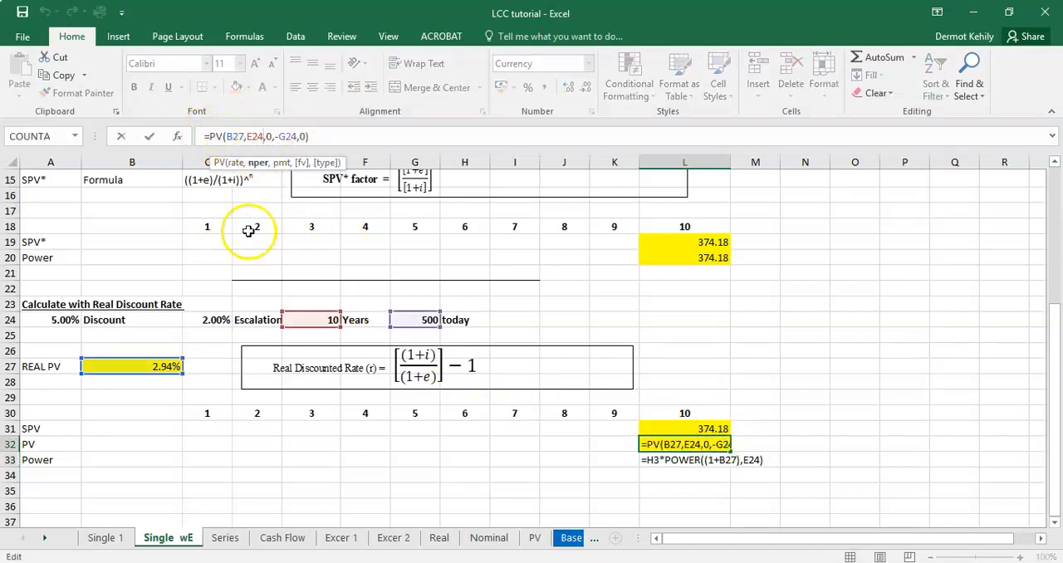
{"action": "left_click", "coordinate": [106, 538]}
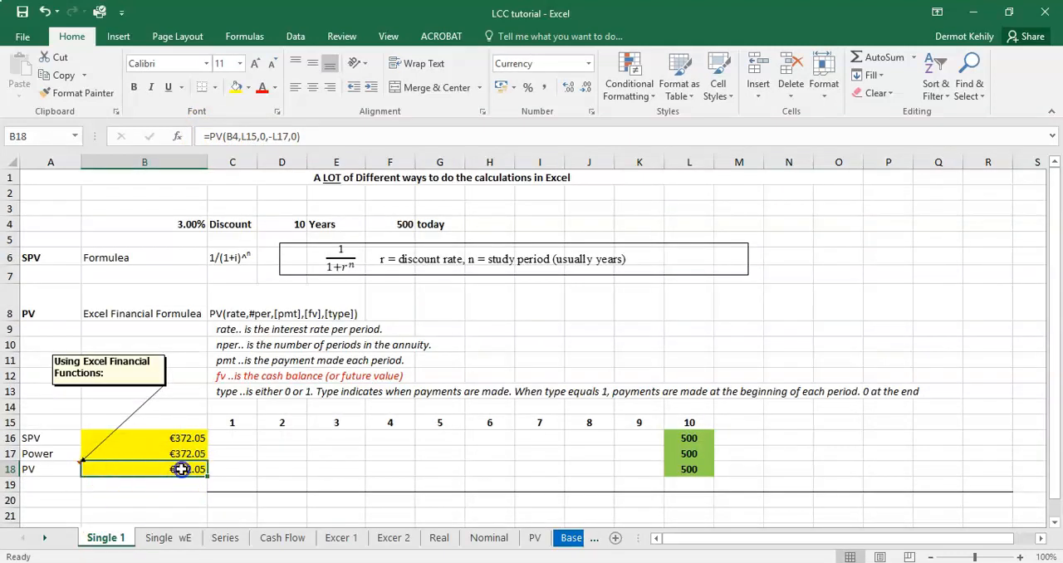
{"action": "double_click", "coordinate": [181, 469]}
{"action": "left_click", "coordinate": [131, 475]}
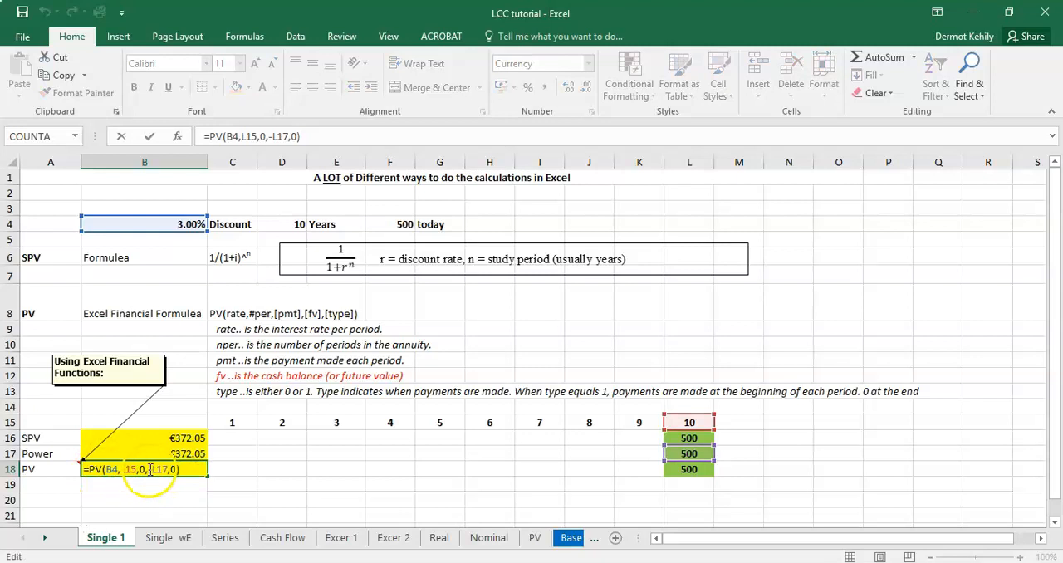
{"action": "left_click", "coordinate": [162, 537]}
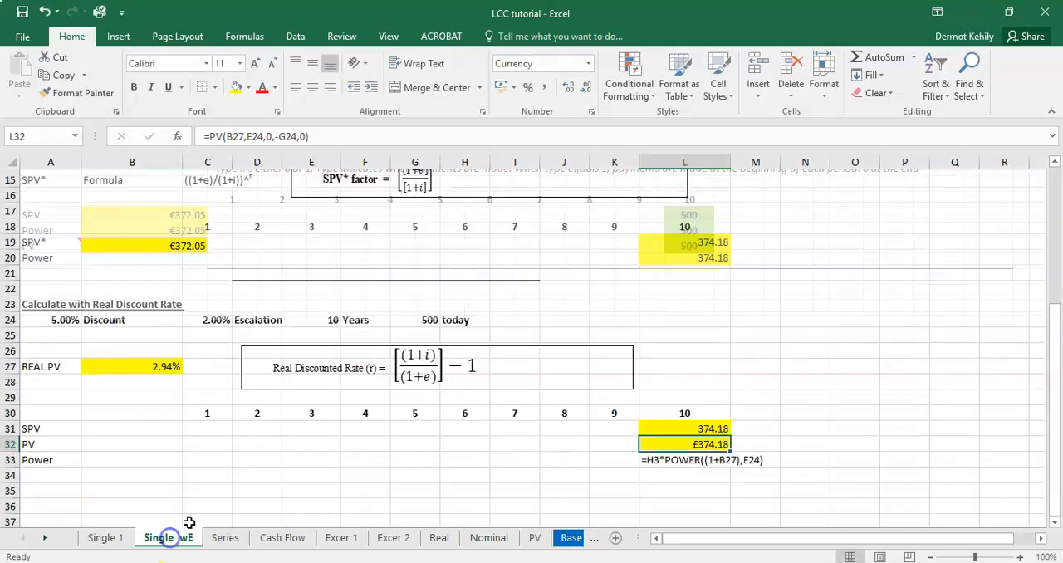
{"action": "double_click", "coordinate": [711, 444]}
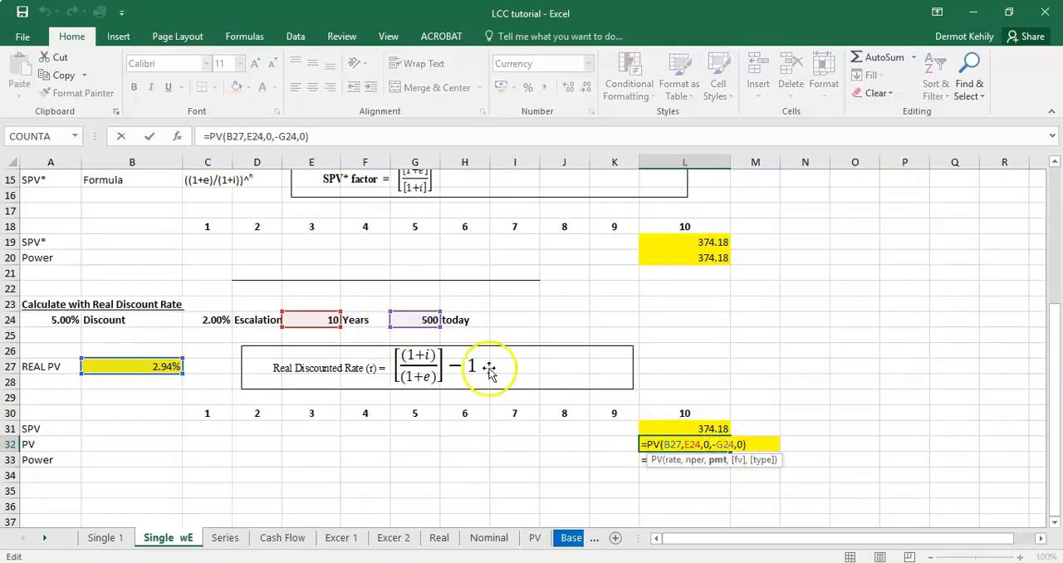
{"action": "key", "text": "Return"}
Step: Copy the number format of the SPV result in L31 onto the PV result in L32
{"action": "left_click", "coordinate": [709, 429]}
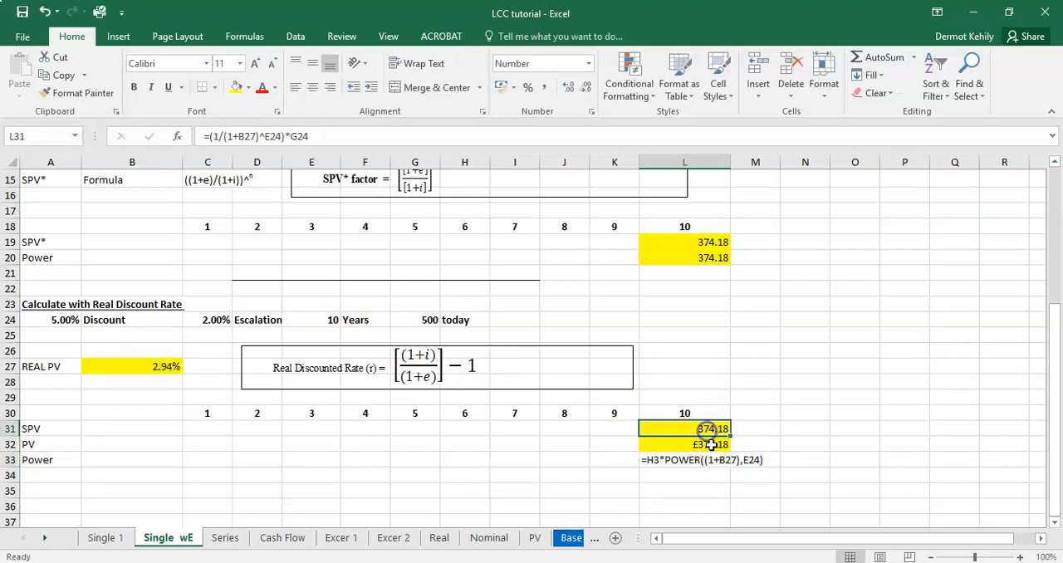
{"action": "left_click", "coordinate": [81, 93]}
{"action": "left_click", "coordinate": [701, 444]}
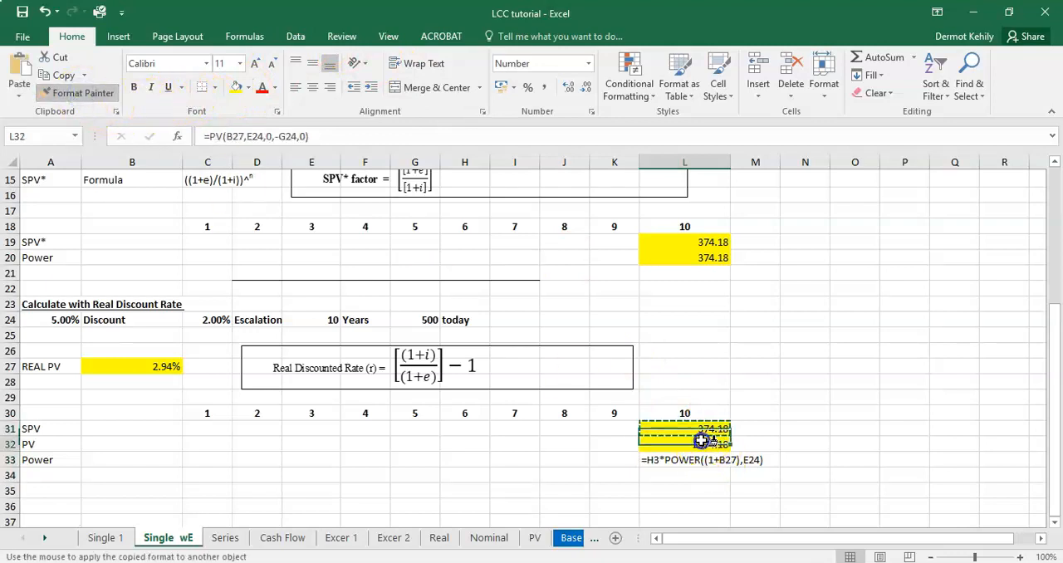
{"action": "left_click", "coordinate": [766, 435]}
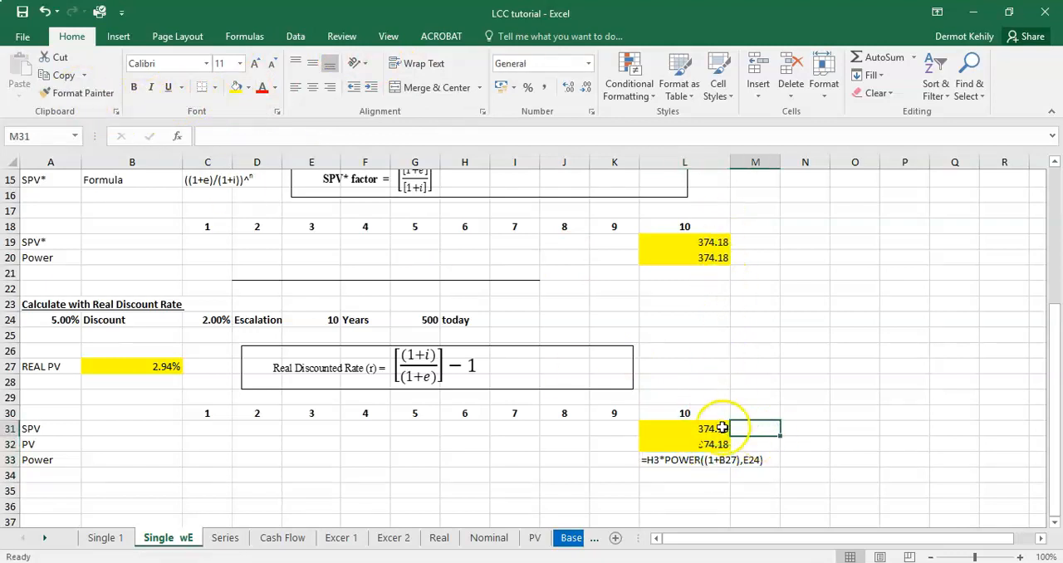
Step: Replace the text in L33 with the start of a POWER formula, =power(1+B27),E24, using the real rate and the years
{"action": "scroll", "coordinate": [689, 310], "scroll_direction": "up", "scroll_amount": 3}
{"action": "scroll", "coordinate": [690, 307], "scroll_direction": "down", "scroll_amount": 4}
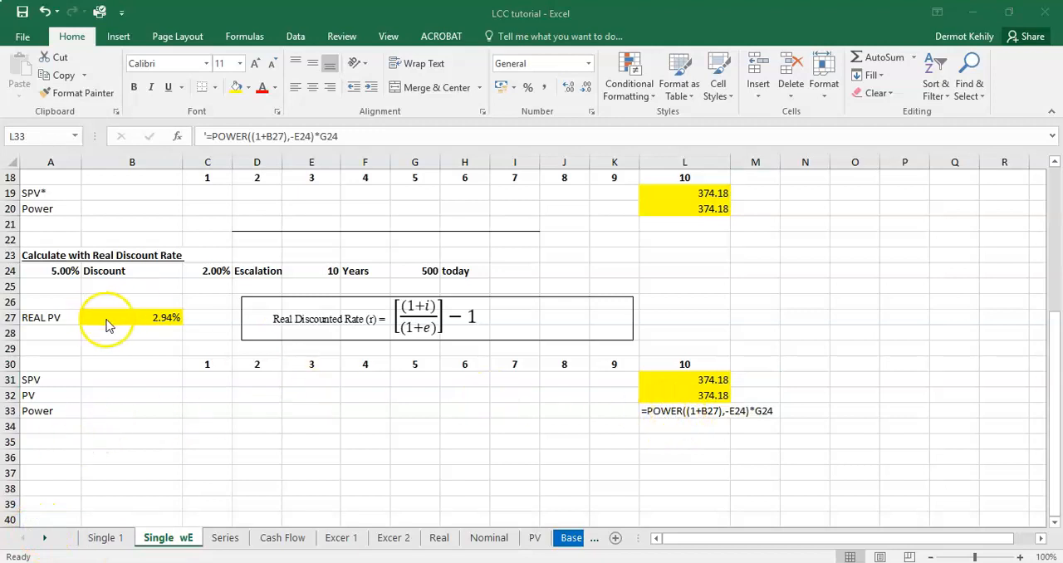
{"action": "left_click", "coordinate": [705, 411]}
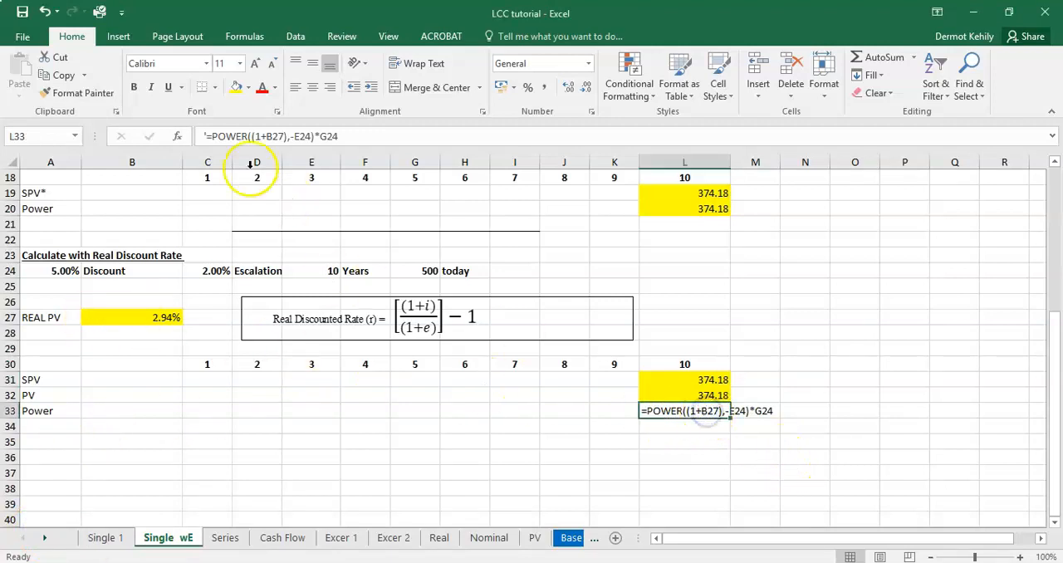
{"action": "left_click_drag", "start_coordinate": [342, 136], "coordinate": [181, 141]}
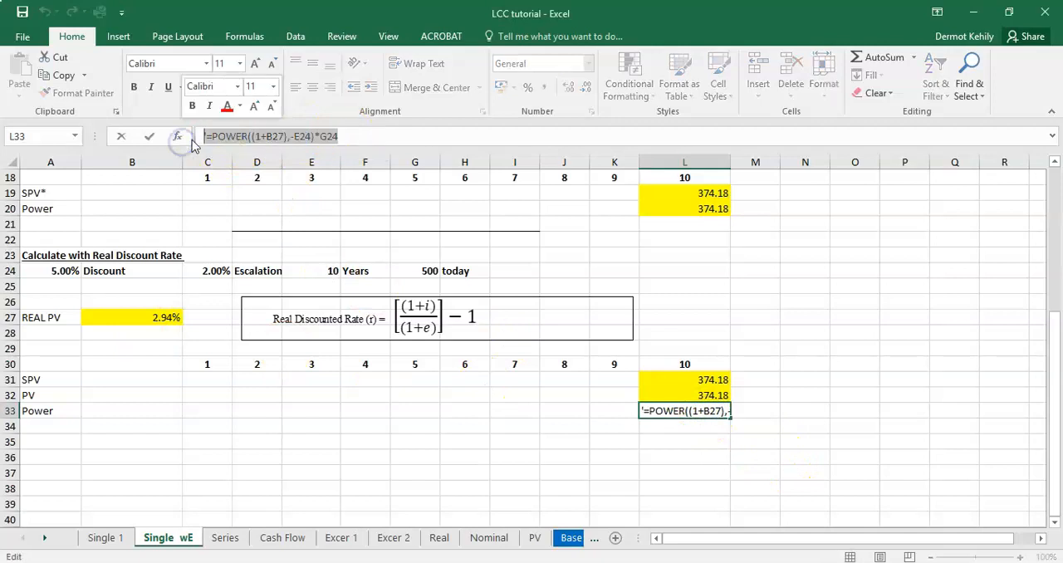
{"action": "key", "text": "Delete"}
{"action": "type", "text": "=poer"}
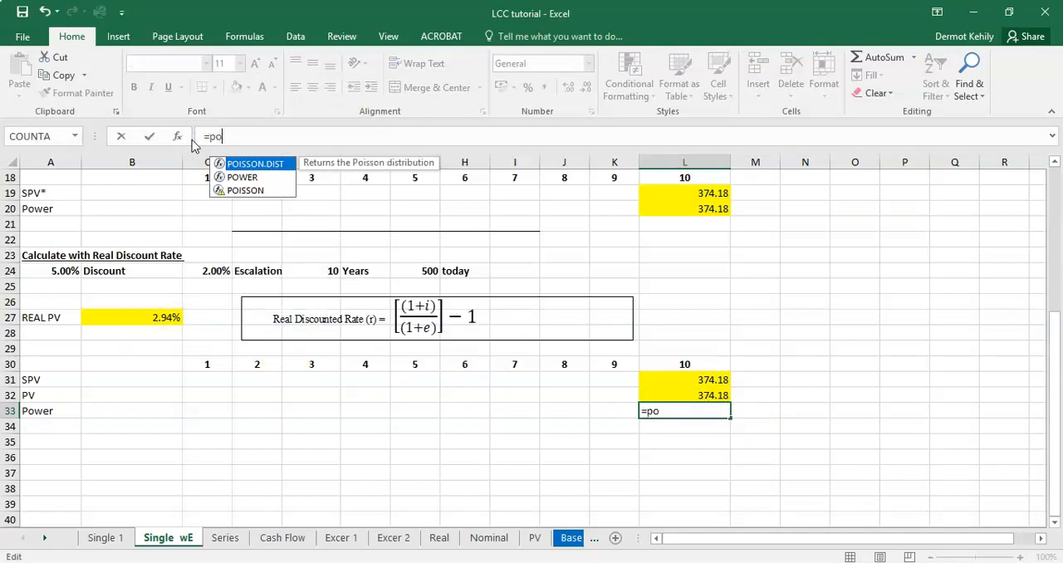
{"action": "key", "text": "BackSpace"}
{"action": "key", "text": "BackSpace"}
{"action": "type", "text": "wer("}
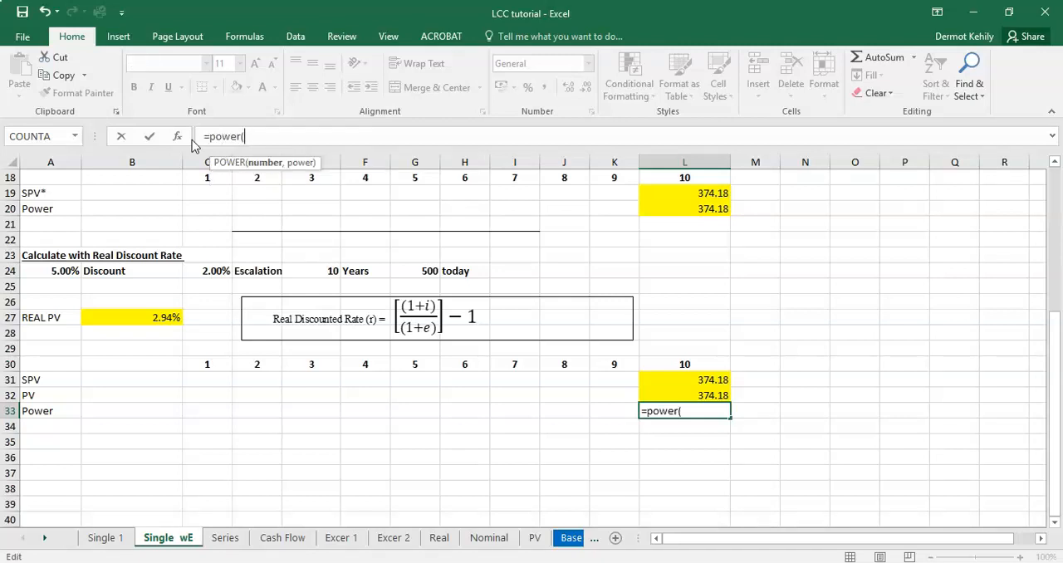
{"action": "type", "text": "1+"}
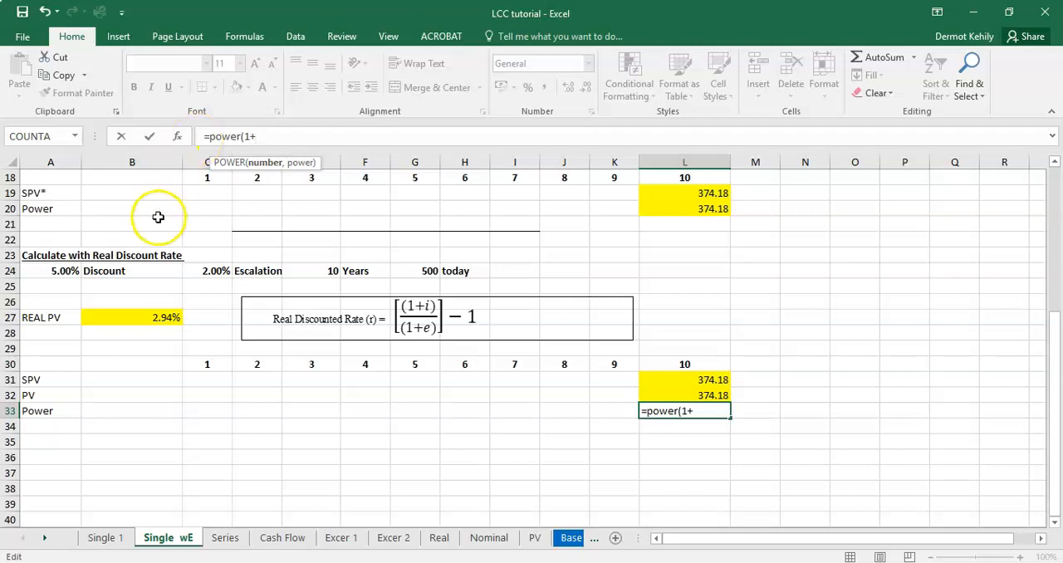
{"action": "left_click", "coordinate": [172, 319]}
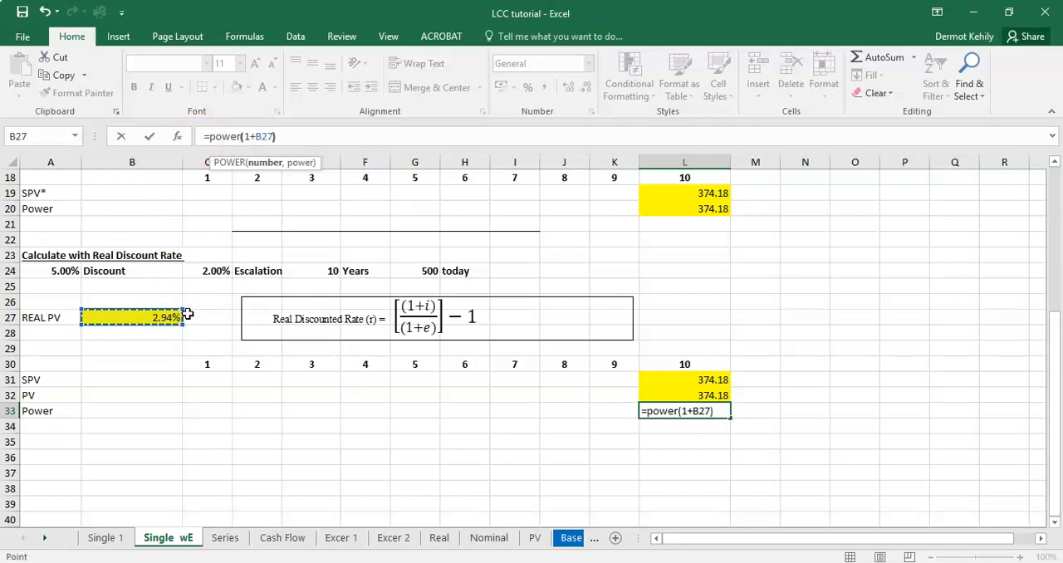
{"action": "type", "text": ")"}
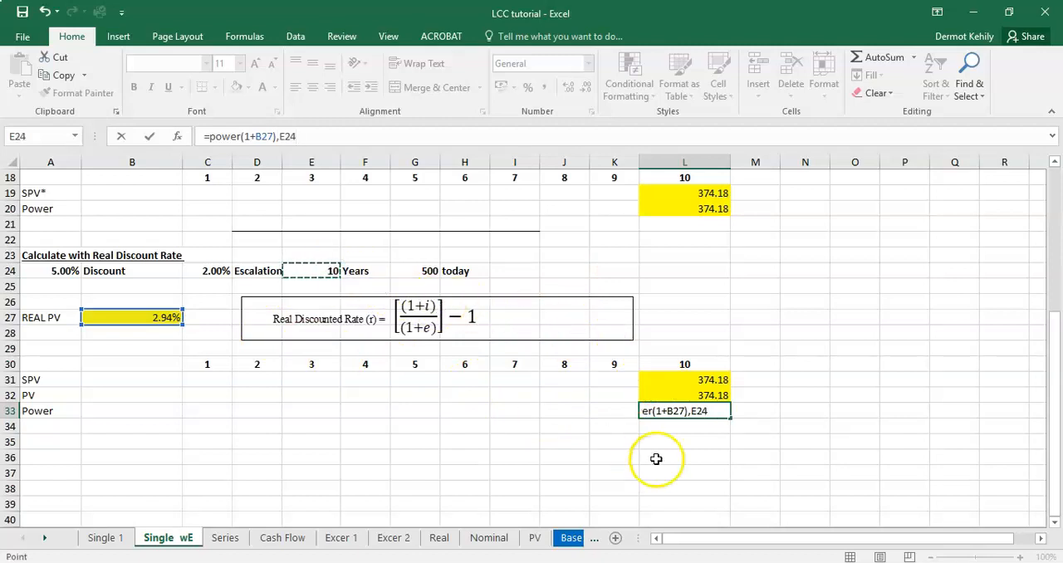
Step: Correct and complete the Power formula in L33 as =POWER(1+B27,-E24)*G24
{"action": "left_click", "coordinate": [690, 411]}
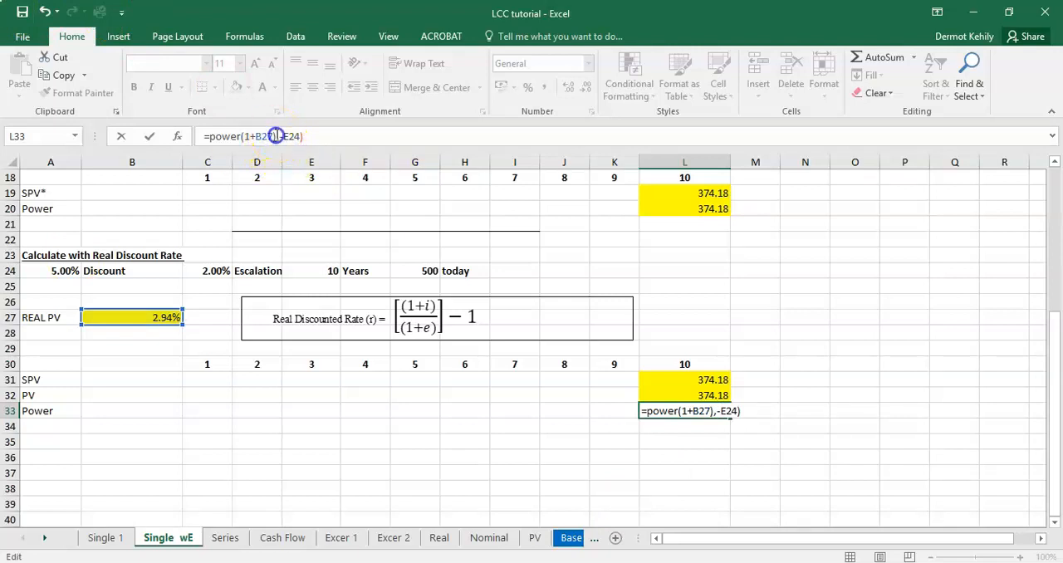
{"action": "key", "text": "BackSpace"}
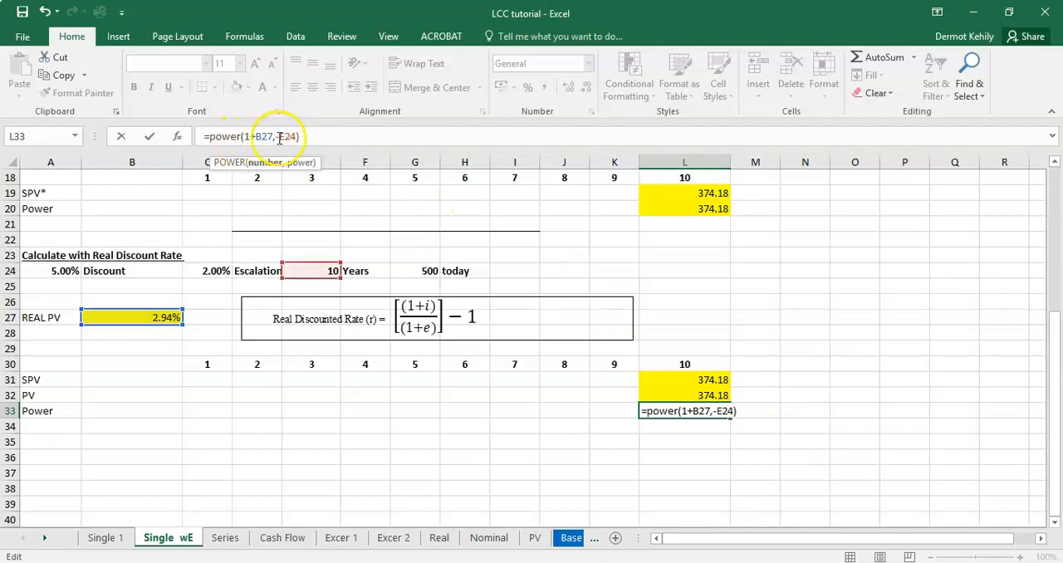
{"action": "left_click", "coordinate": [323, 135]}
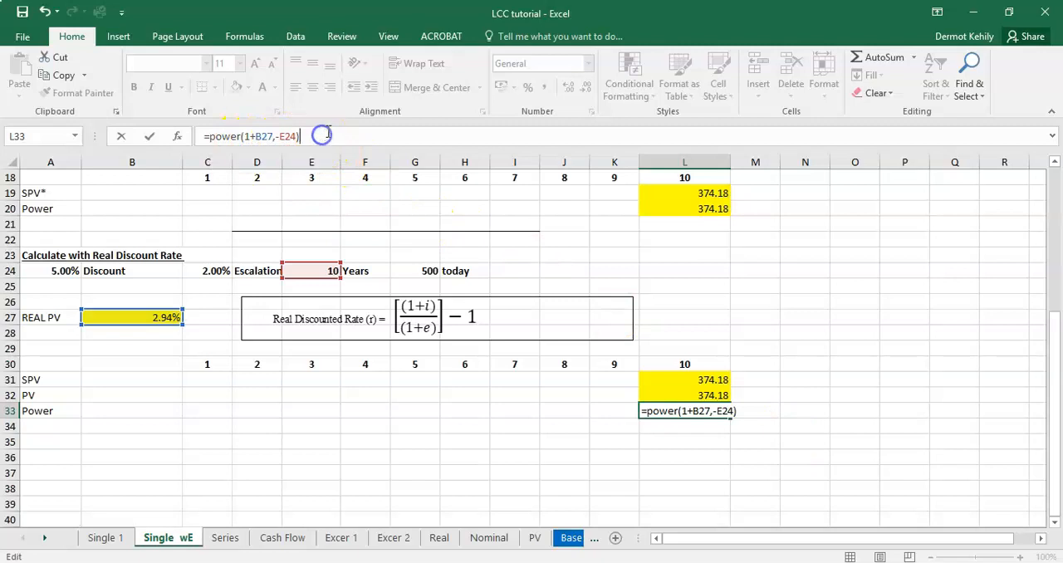
{"action": "type", "text": "*"}
{"action": "left_click", "coordinate": [434, 272]}
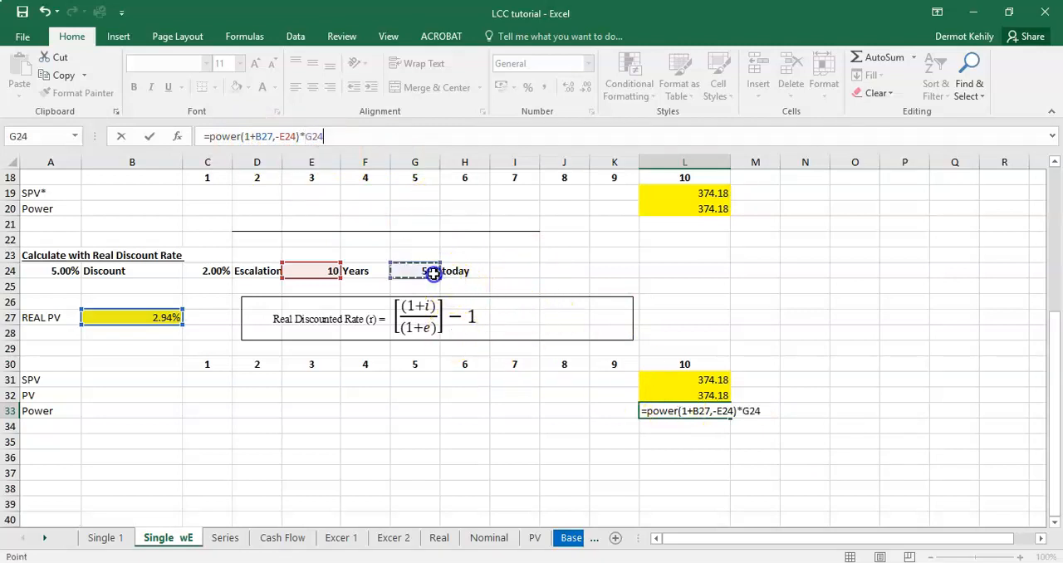
{"action": "key", "text": "Return"}
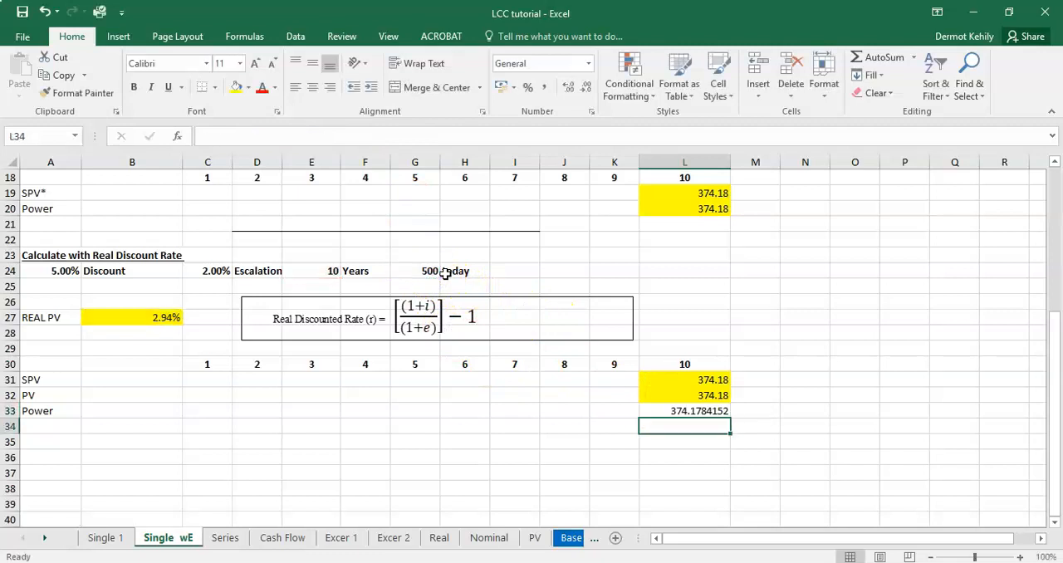
Step: Format the Power result in L33 to two decimal places and fill the cell yellow
{"action": "left_click", "coordinate": [721, 411]}
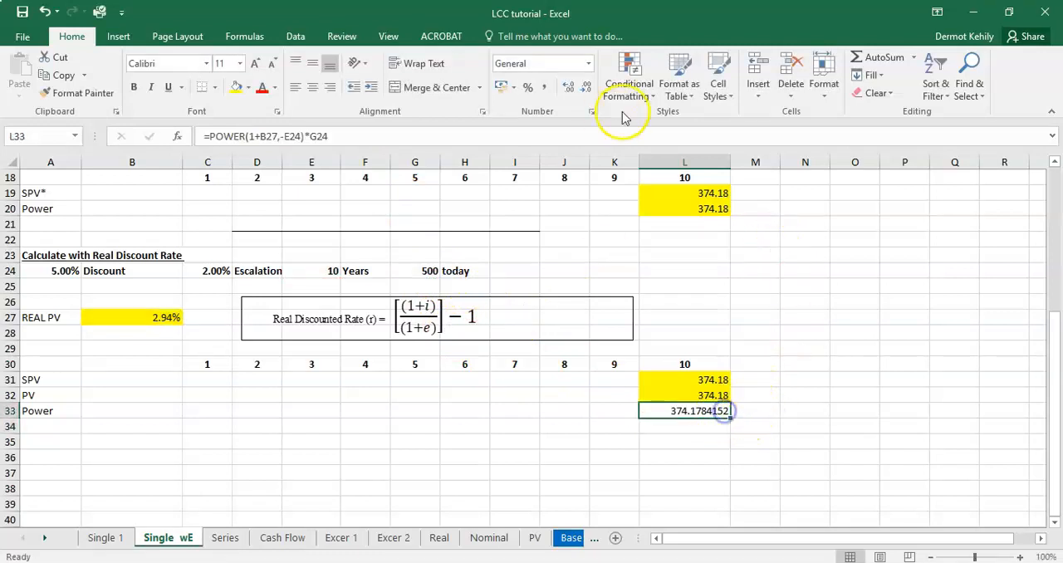
{"action": "left_click", "coordinate": [585, 87]}
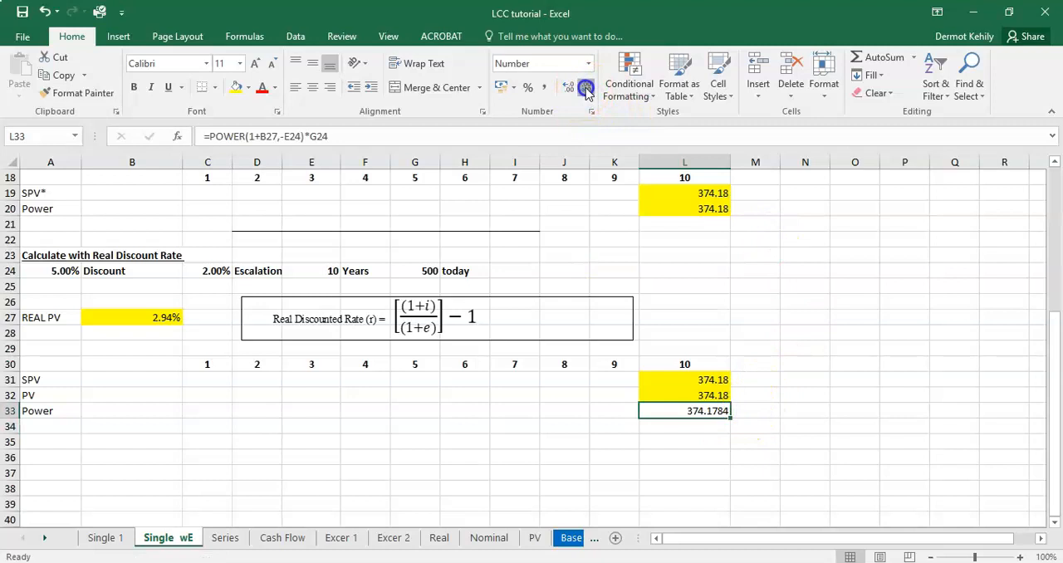
{"action": "left_click", "coordinate": [585, 87]}
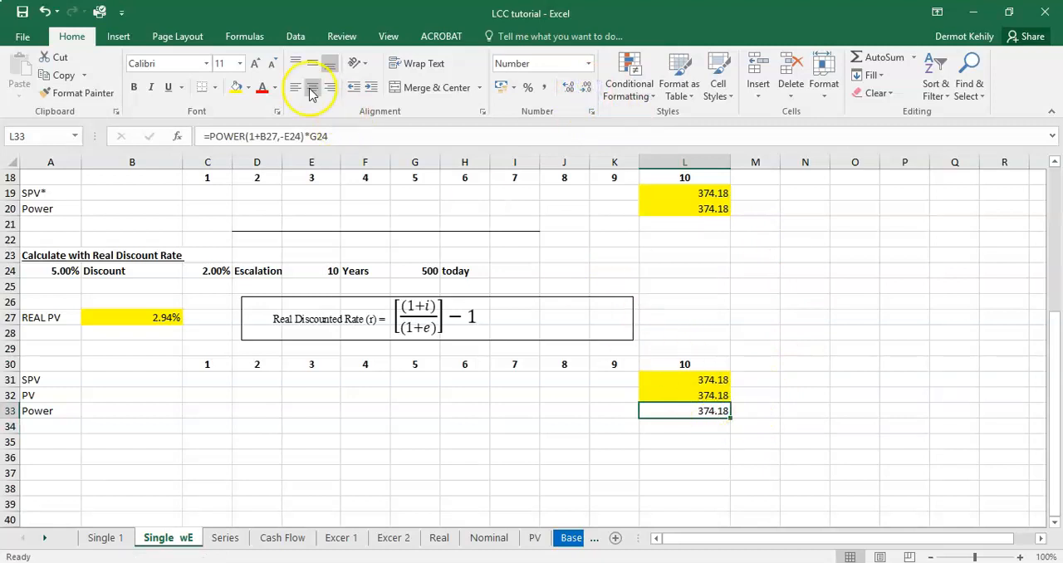
{"action": "left_click", "coordinate": [235, 88]}
{"action": "left_click", "coordinate": [766, 382]}
Step: Review the SPV, PV and Power formulas in L31 to L33 and the real discount rate formula in B27
{"action": "left_click", "coordinate": [716, 380]}
{"action": "left_click", "coordinate": [715, 398]}
{"action": "left_click", "coordinate": [714, 413]}
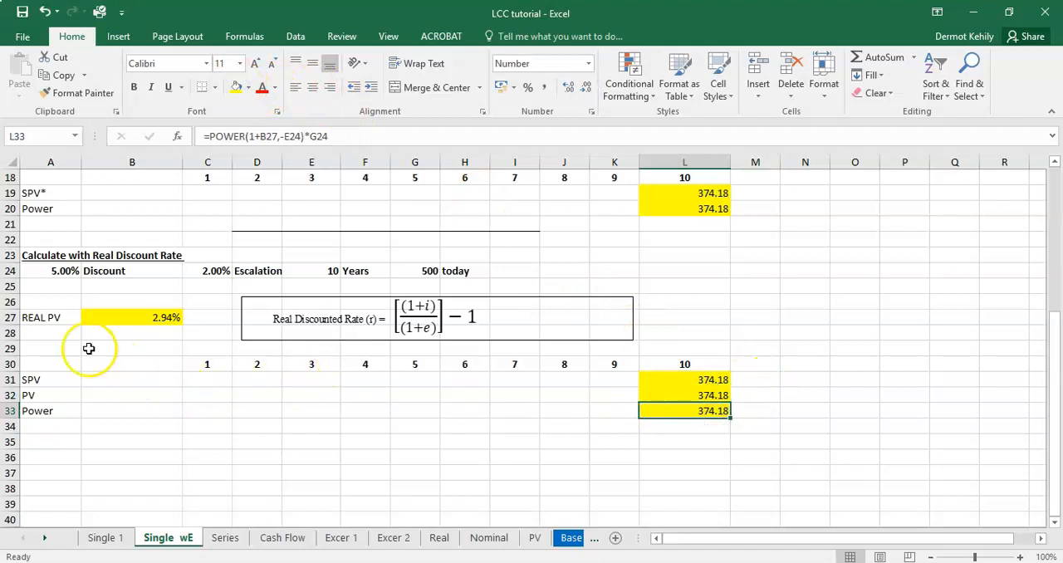
{"action": "left_click", "coordinate": [168, 318]}
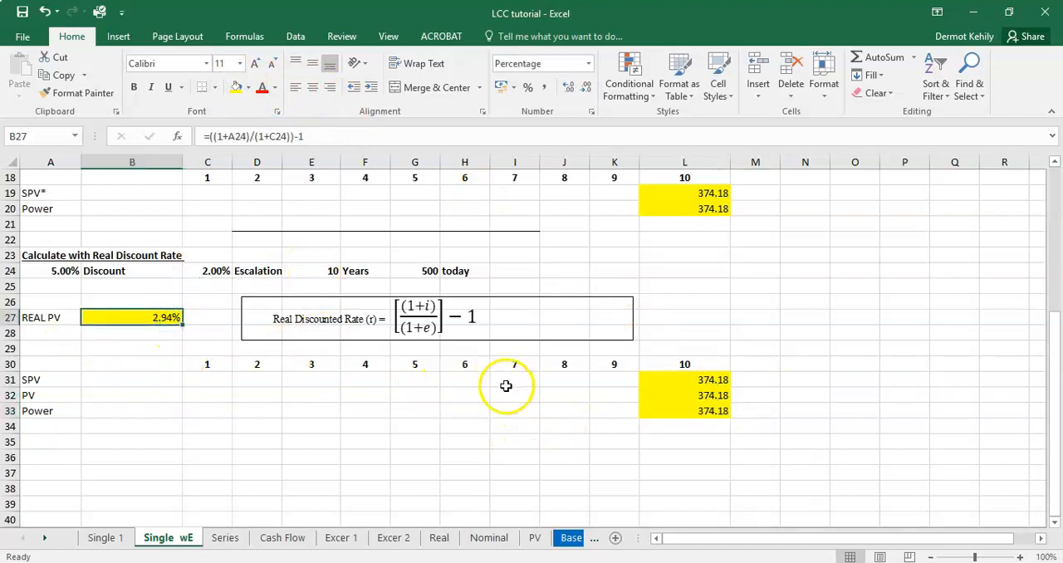
Step: Compare the calculations on the Single 1 sheet with the two-stage, one-stage and real discount rate sections on the Single wE sheet
{"action": "left_click", "coordinate": [106, 540]}
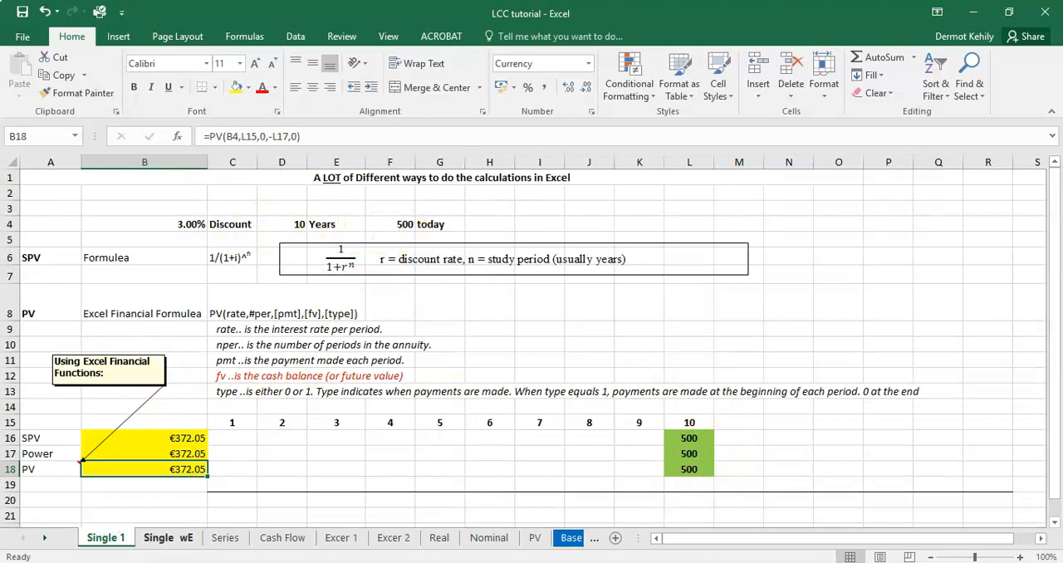
{"action": "left_click", "coordinate": [166, 538]}
{"action": "scroll", "coordinate": [722, 374], "scroll_direction": "up", "scroll_amount": 4}
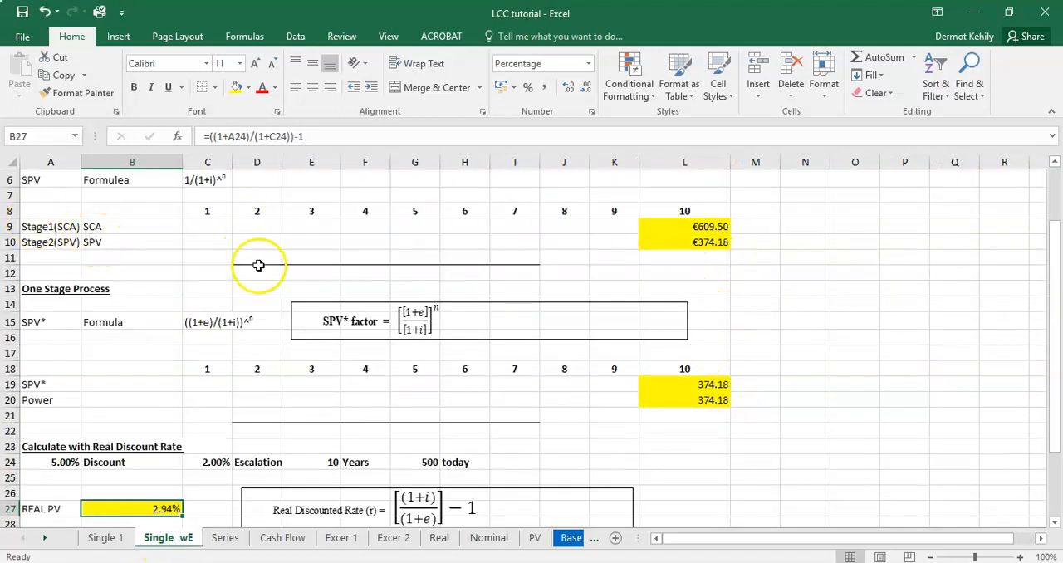
{"action": "scroll", "coordinate": [249, 261], "scroll_direction": "up", "scroll_amount": 2}
{"action": "scroll", "coordinate": [374, 415], "scroll_direction": "down", "scroll_amount": 4}
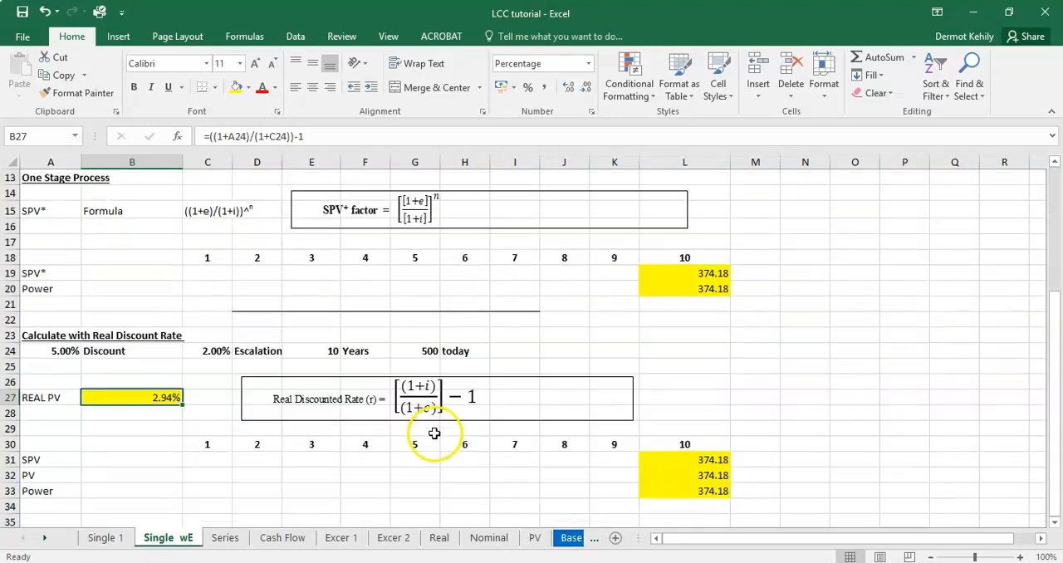
{"action": "scroll", "coordinate": [315, 415], "scroll_direction": "up", "scroll_amount": 3}
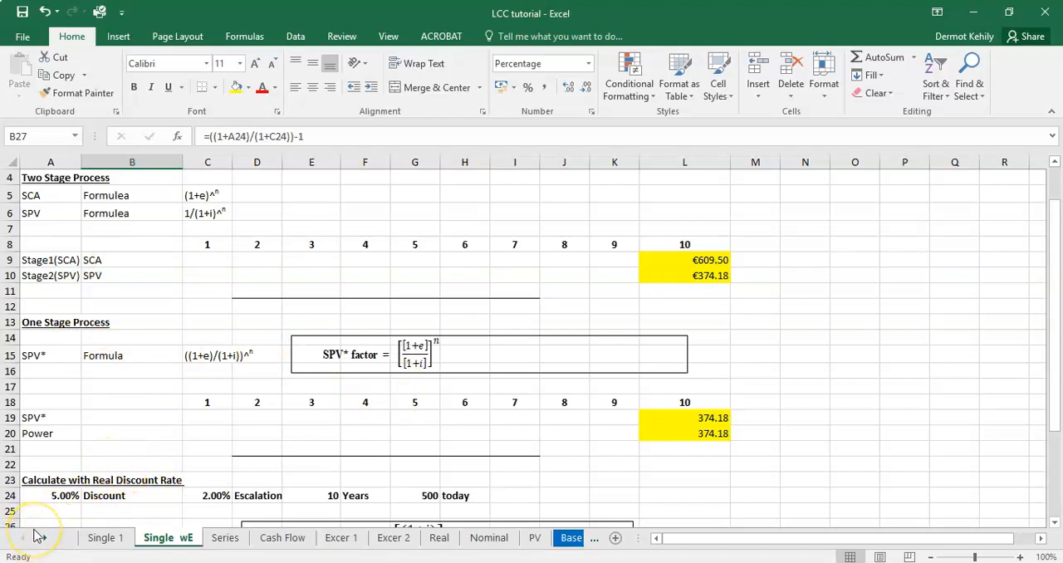
{"action": "left_click", "coordinate": [91, 536]}
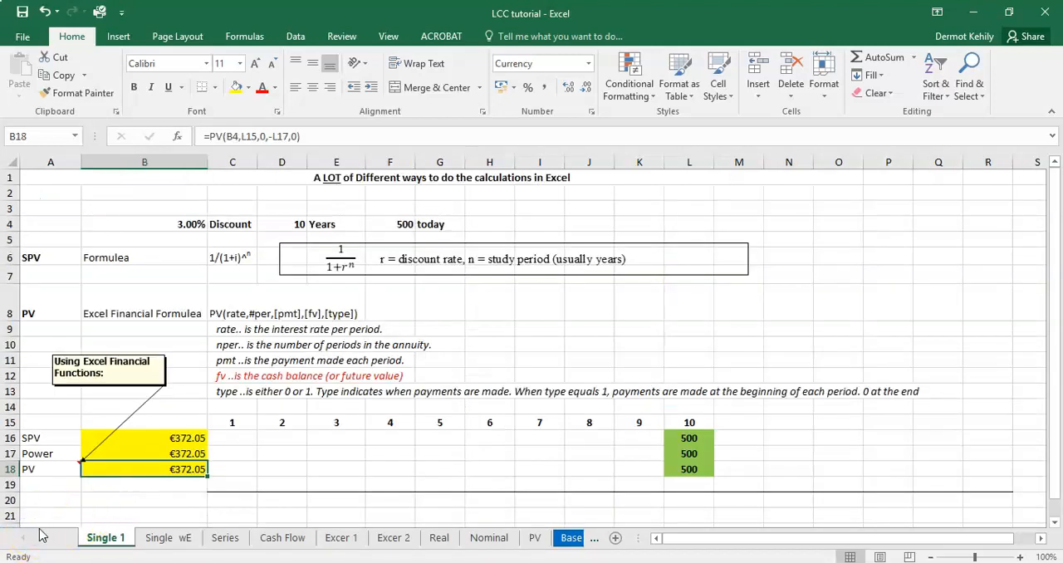